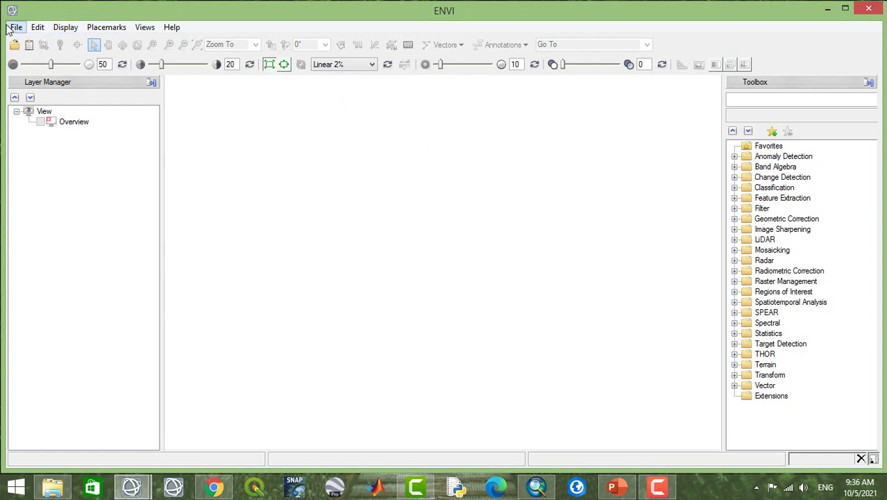
click(64, 31)
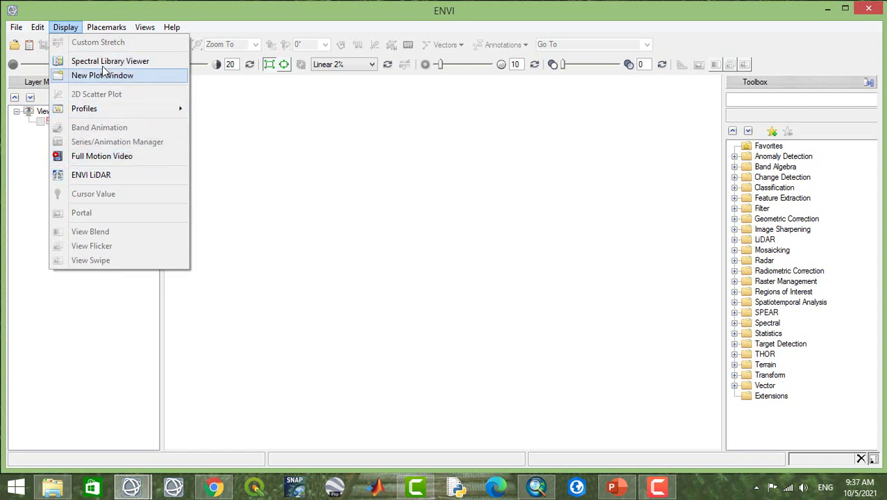
mouse_move(144, 27)
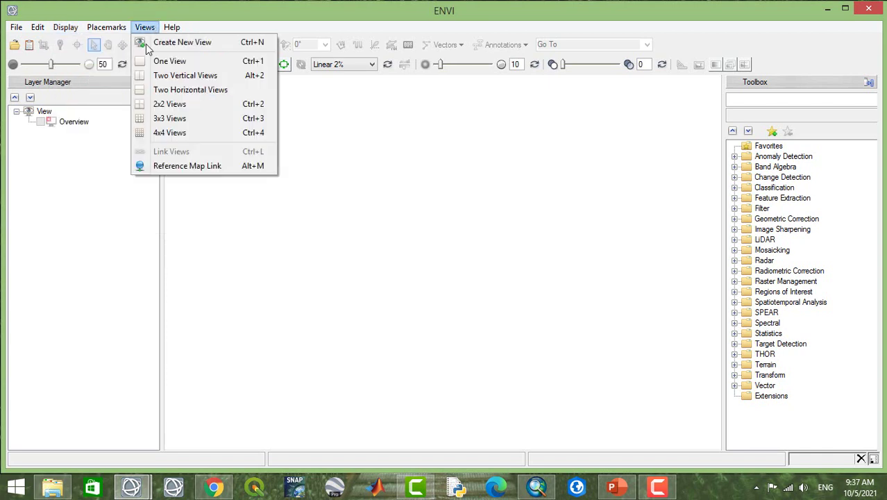
mouse_move(65, 27)
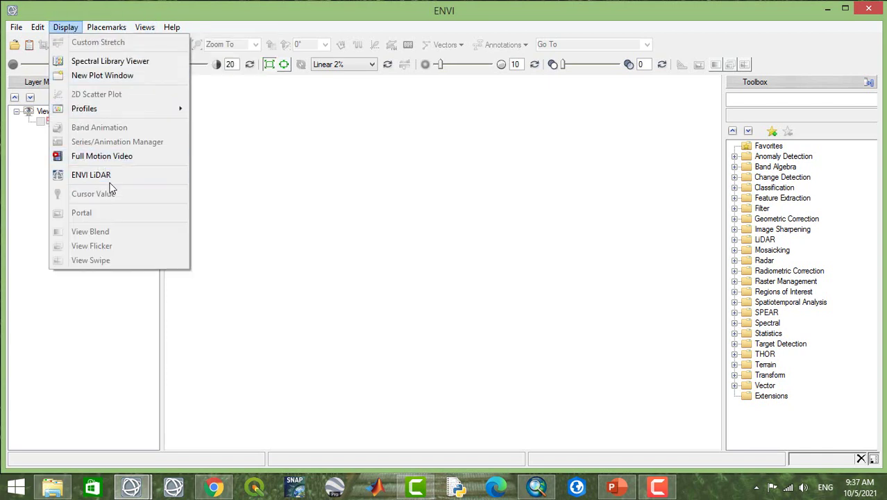
- Search the toolbox for "atmo" to look over the atmospheric correction tools, and clear the search
mouse_move(103, 111)
click(795, 100)
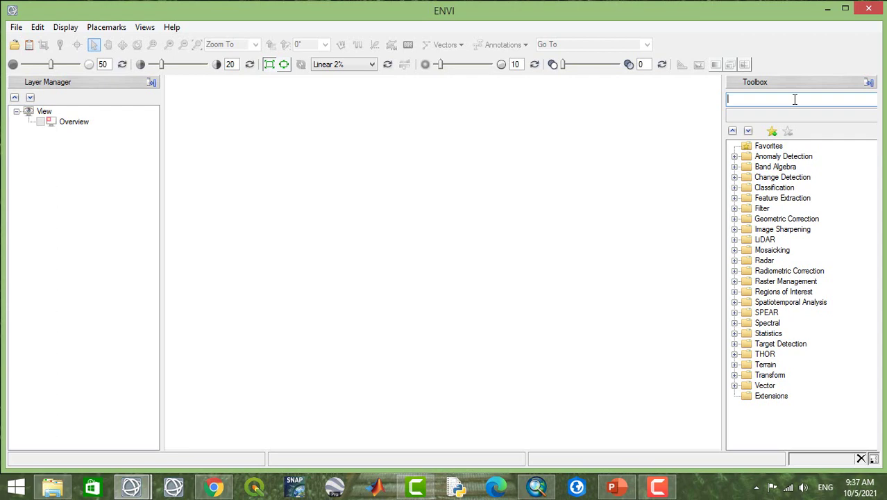
text(at)
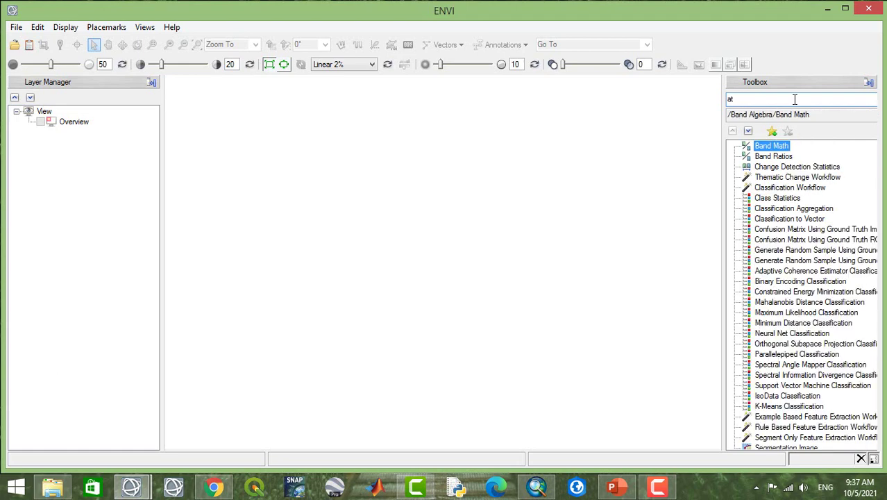
text(o)
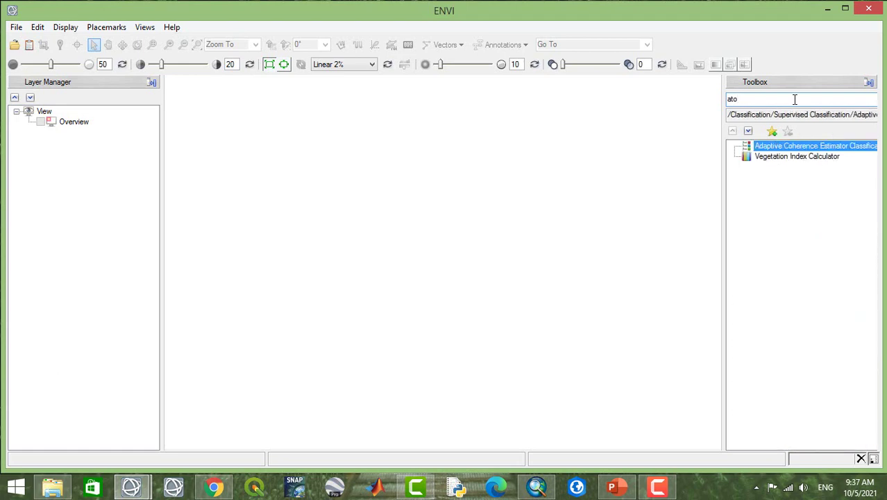
key(BackSpace)
text(mo)
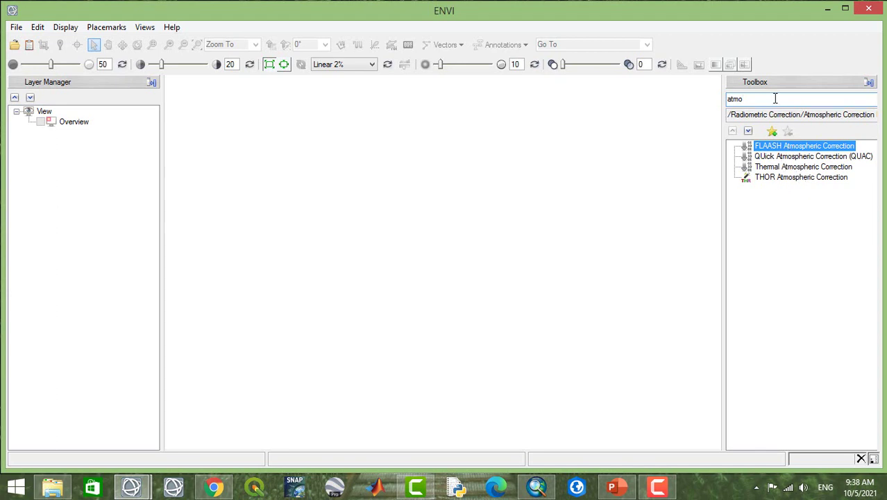
key(BackSpace)
key(BackSpace)
key(BackSpace)
key(BackSpace)
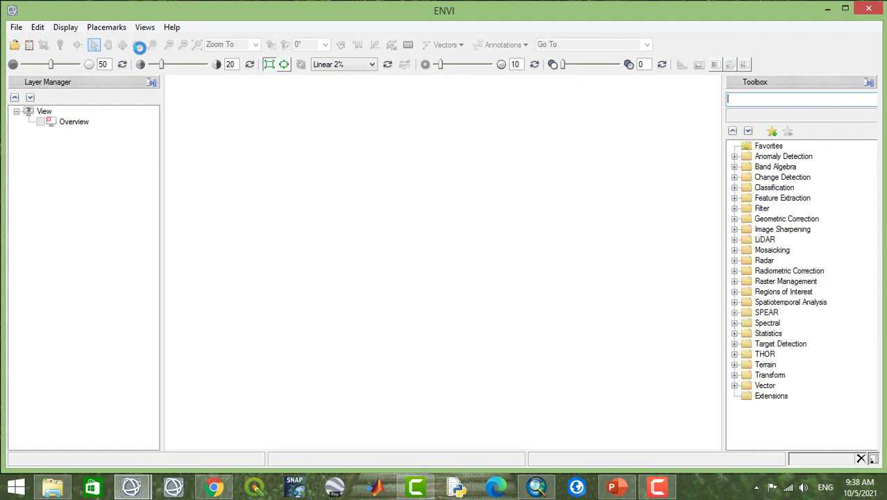
- Bring up the Data Manager to view it, and close it again
click(29, 46)
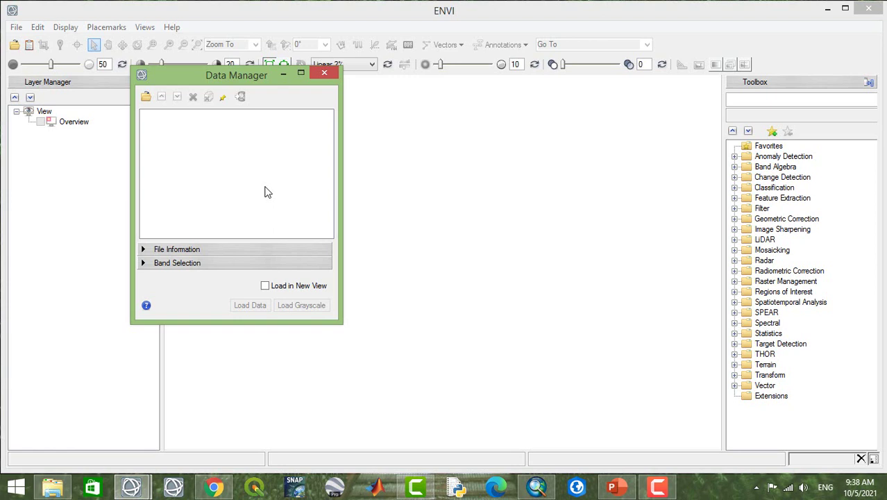
click(324, 73)
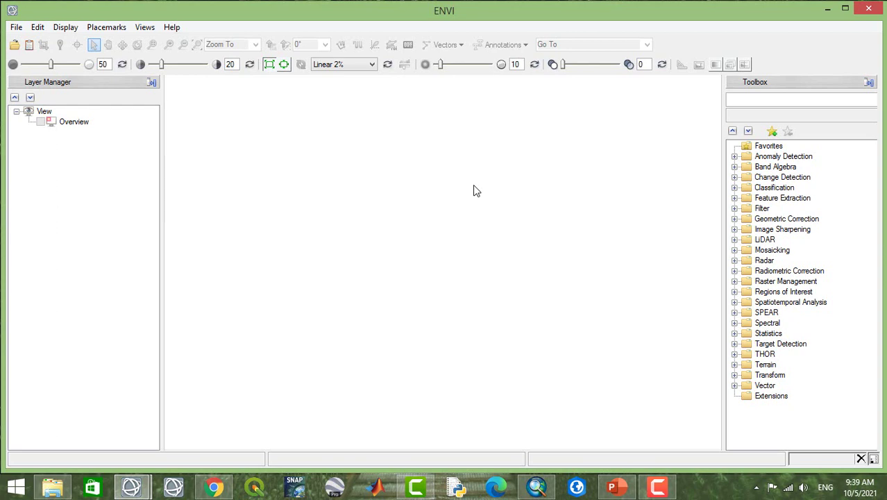
- Start opening a Landsat dataset as GeoTIFF with Metadata
click(16, 28)
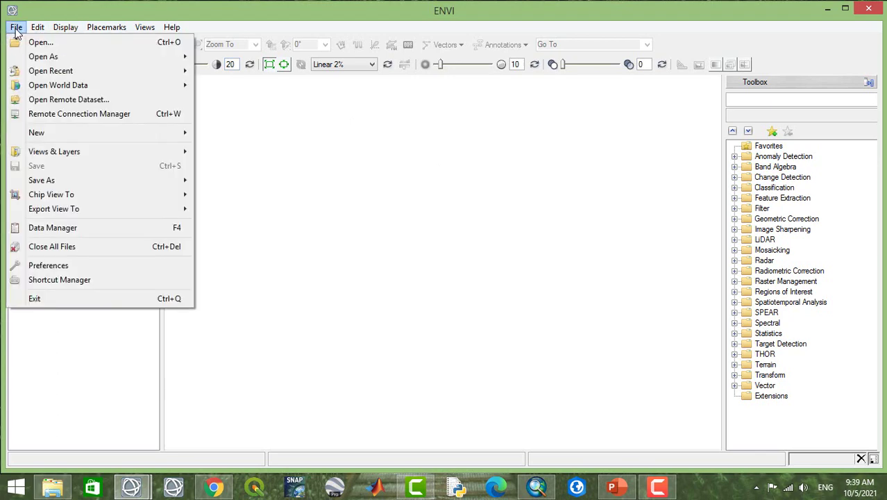
mouse_move(28, 56)
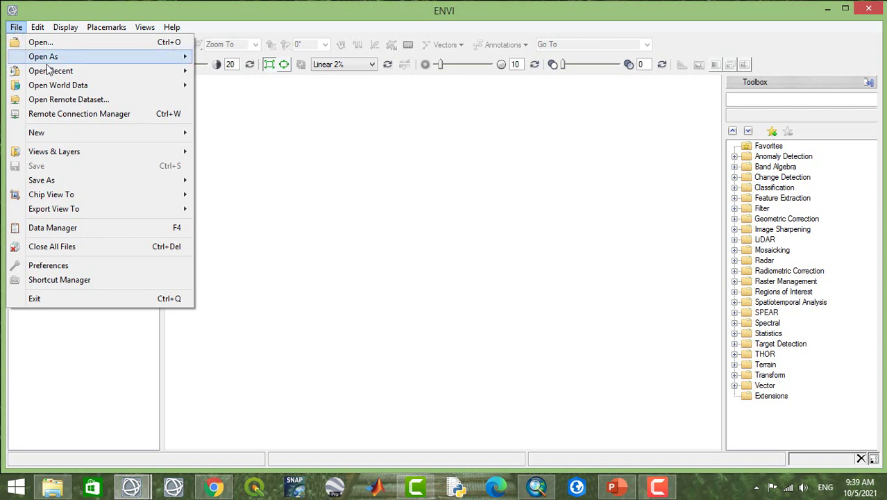
mouse_move(65, 57)
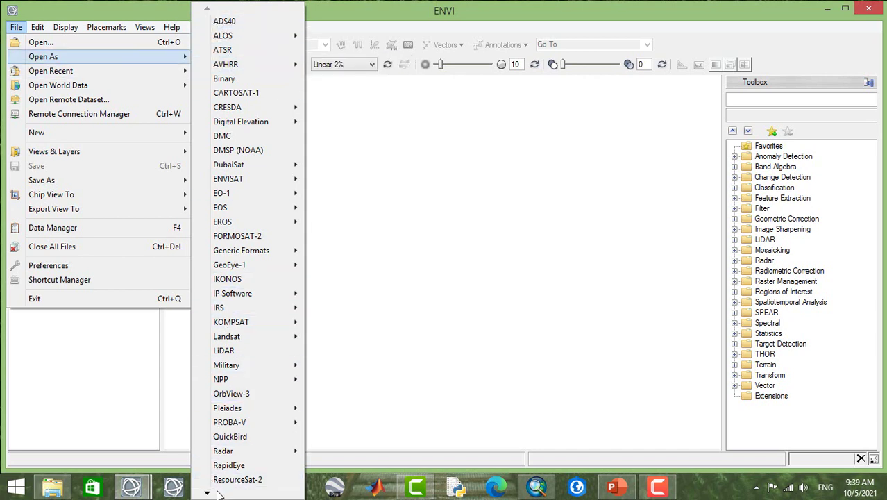
mouse_move(208, 493)
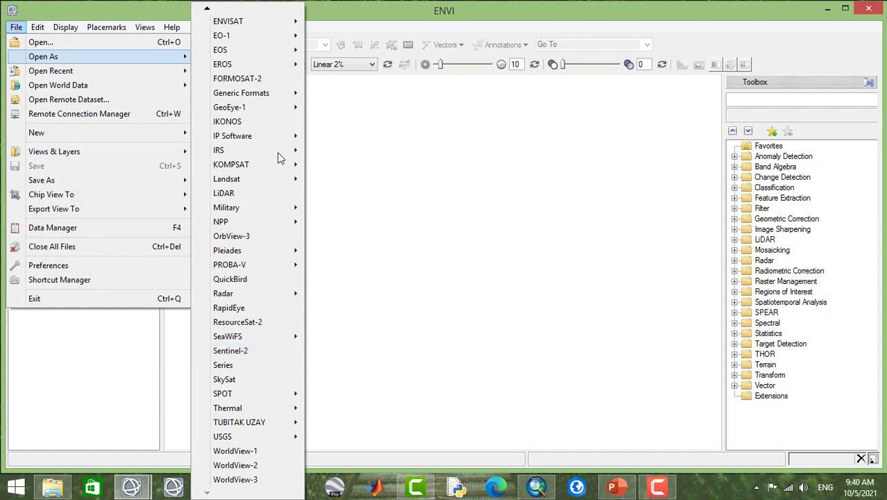
mouse_move(262, 221)
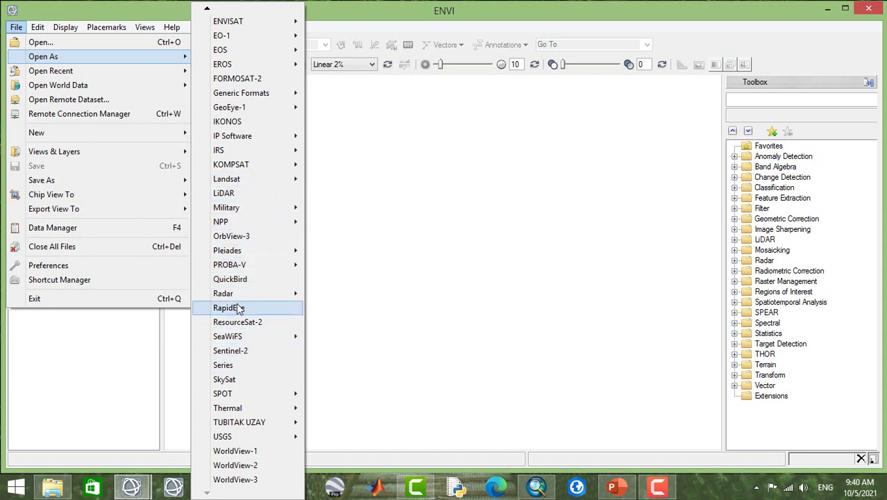
mouse_move(240, 298)
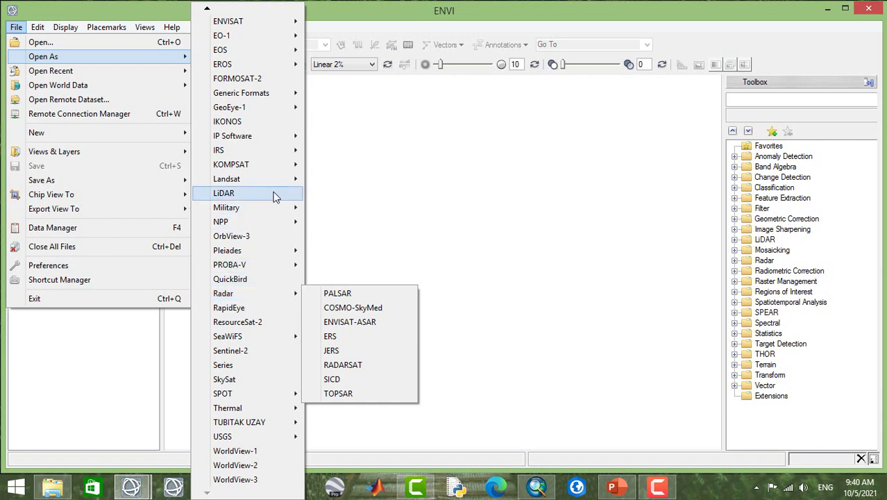
mouse_move(270, 182)
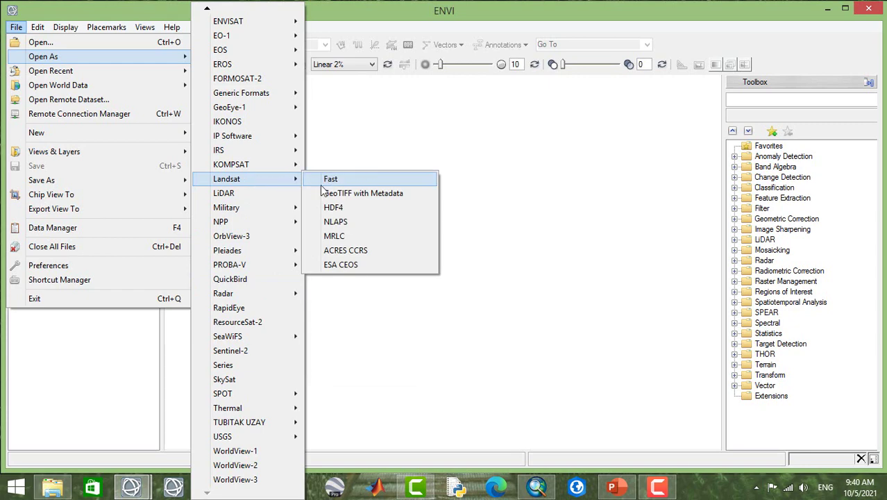
click(368, 196)
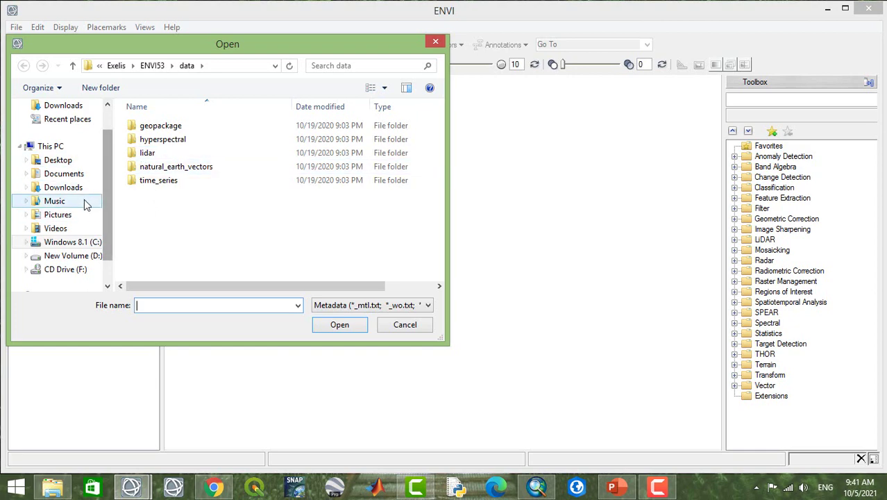
- Browse to the LC08_L1TP_155038_20210331_20210408_01_T1 folder inside the ENVI folder on New Volume (D:)
click(94, 256)
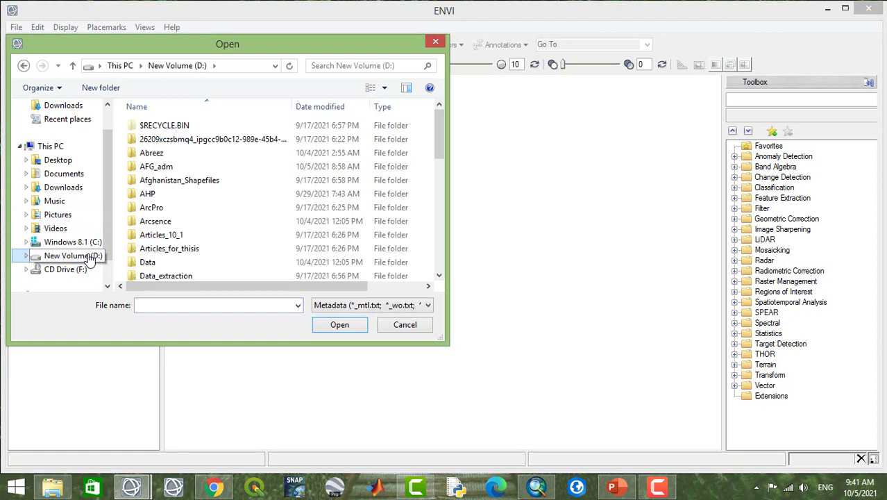
click(439, 170)
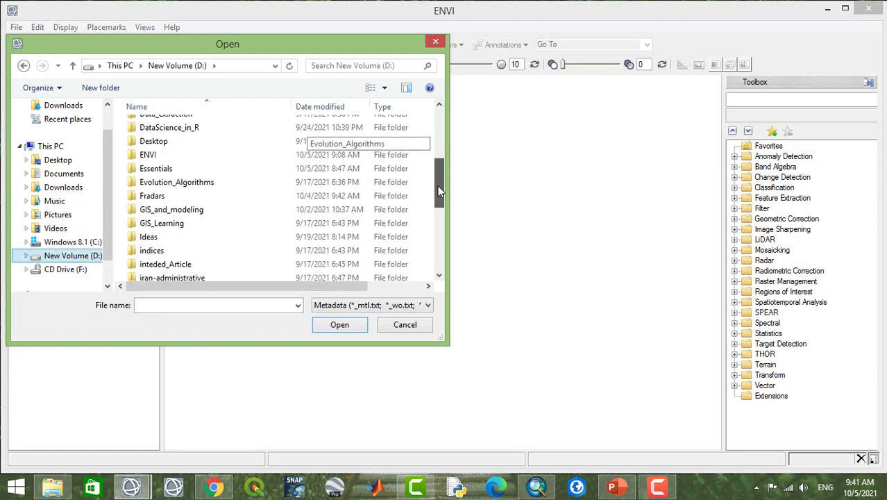
double_click(248, 155)
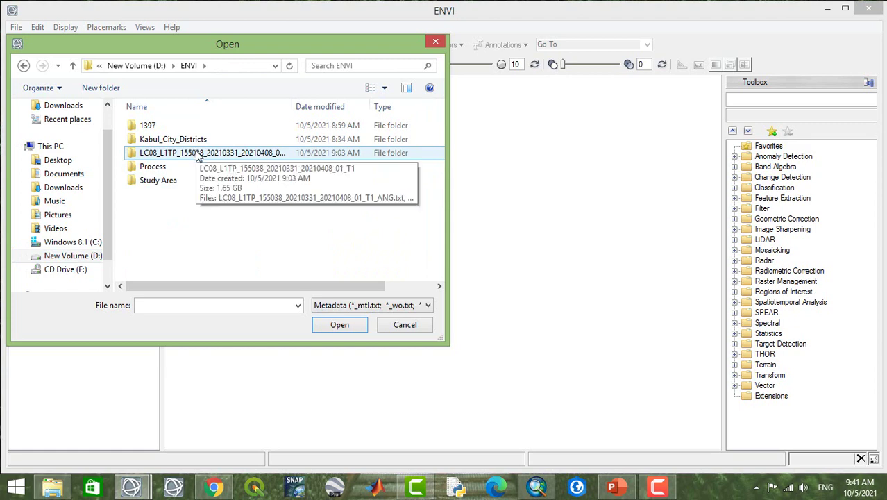
double_click(198, 153)
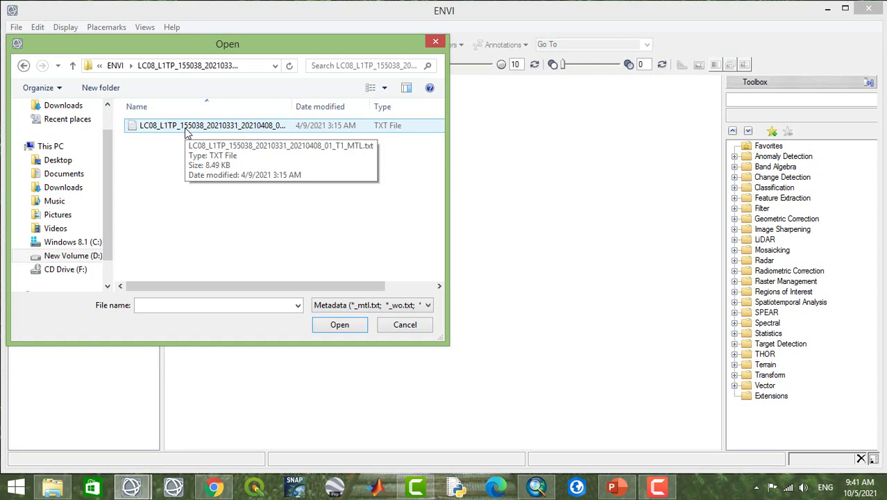
- Switch to File Explorer and examine the Landsat scene folder's files, selecting the one ending in MTL.txt
click(64, 489)
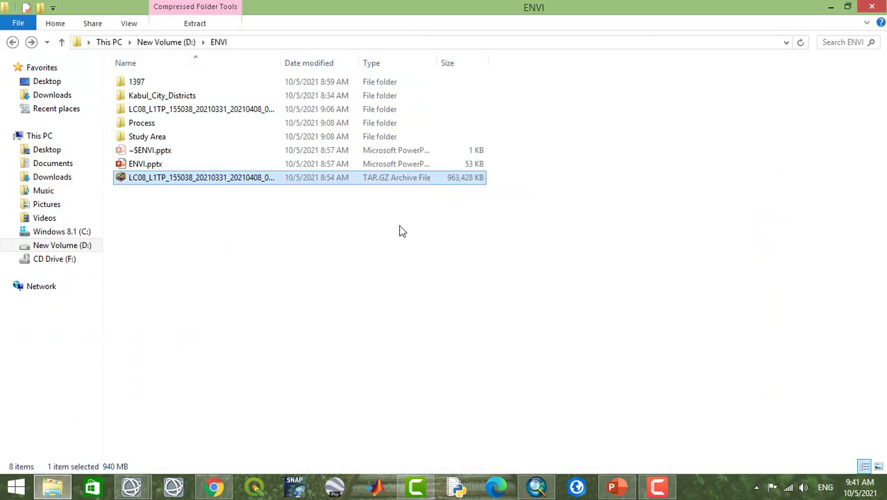
double_click(194, 109)
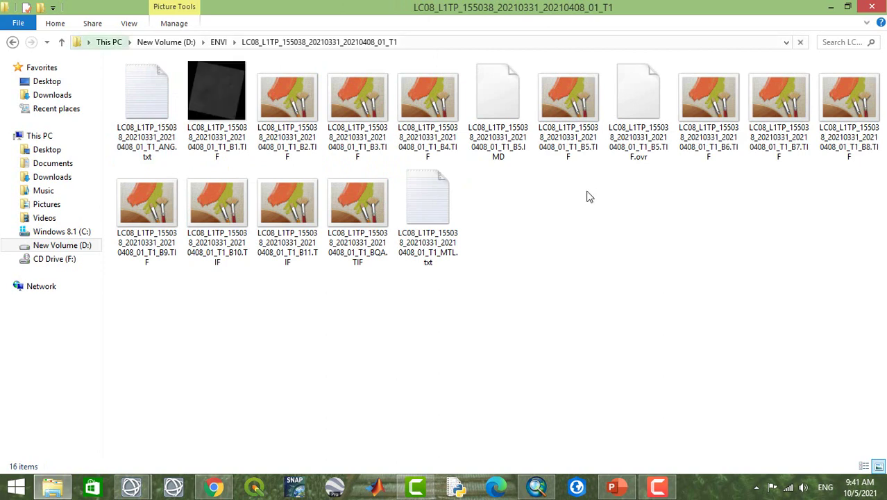
click(431, 218)
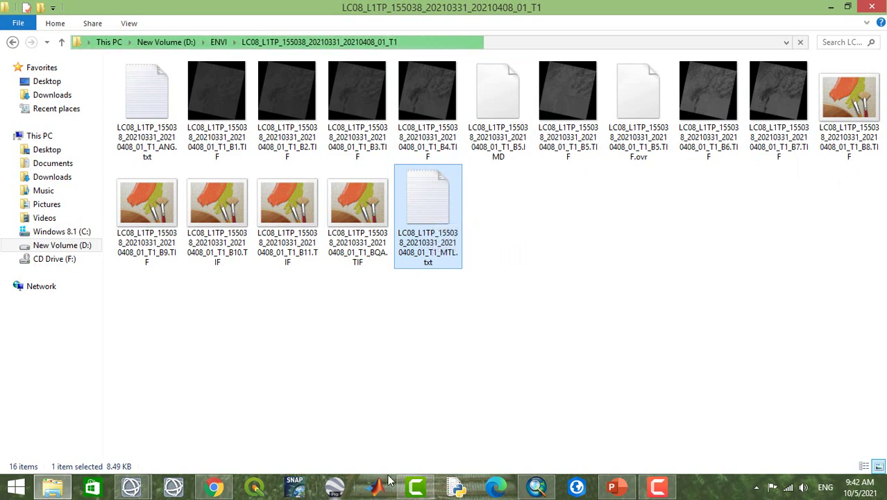
- Return to ENVI and open the metadata file LC08_L1TP_155038_20210331_20210408_01_T1_MTL.txt
mouse_move(131, 486)
click(195, 435)
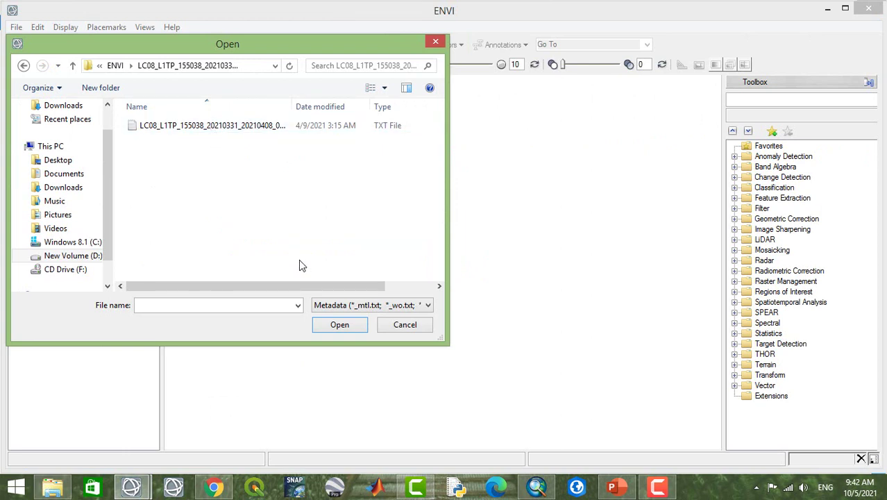
click(201, 129)
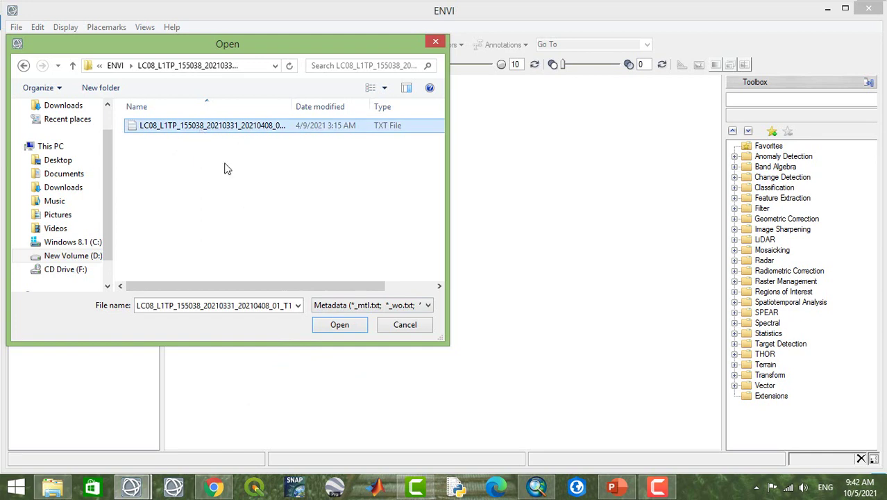
click(340, 325)
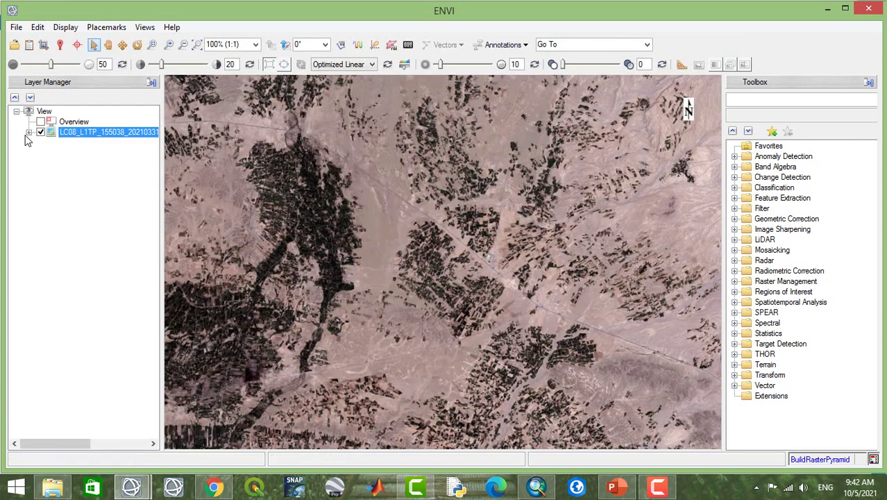
- Bring up the Data Manager, move it off the layer list, and examine the bands of the loaded Landsat scene
click(29, 45)
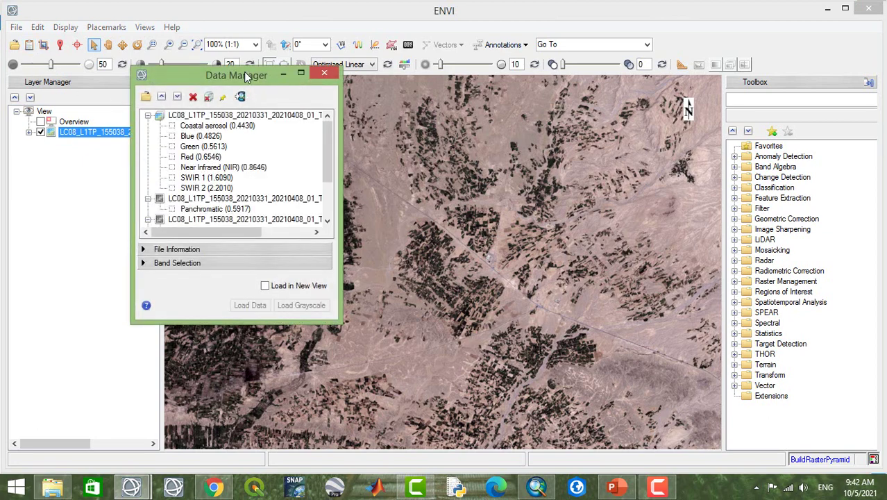
drag(248, 73, 544, 23)
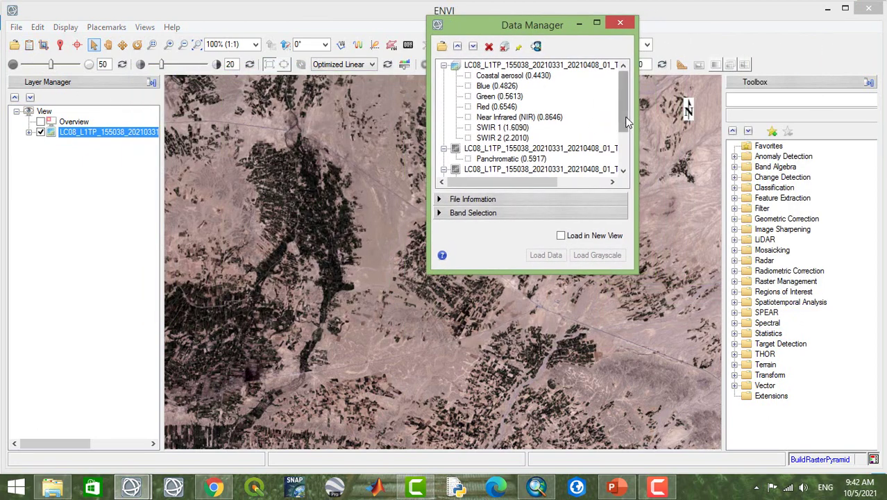
mouse_move(626, 95)
mouse_down()
mouse_move(620, 134)
mouse_move(622, 85)
mouse_up()
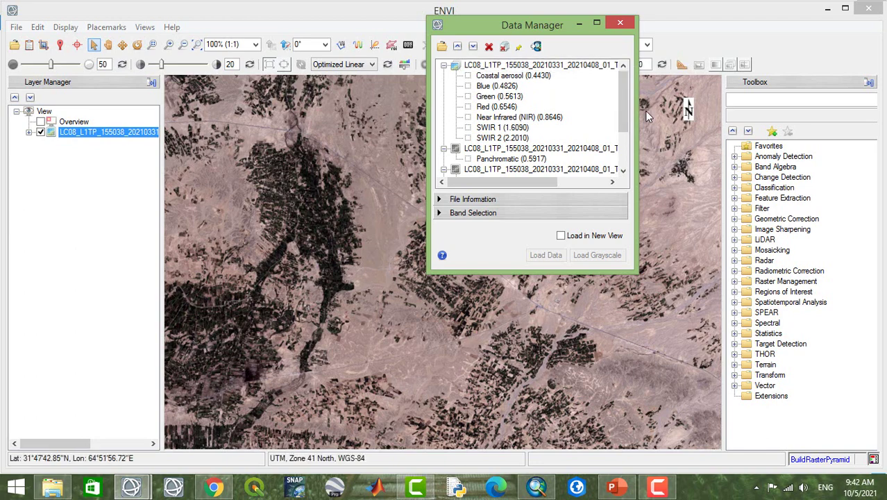
drag(625, 101, 626, 117)
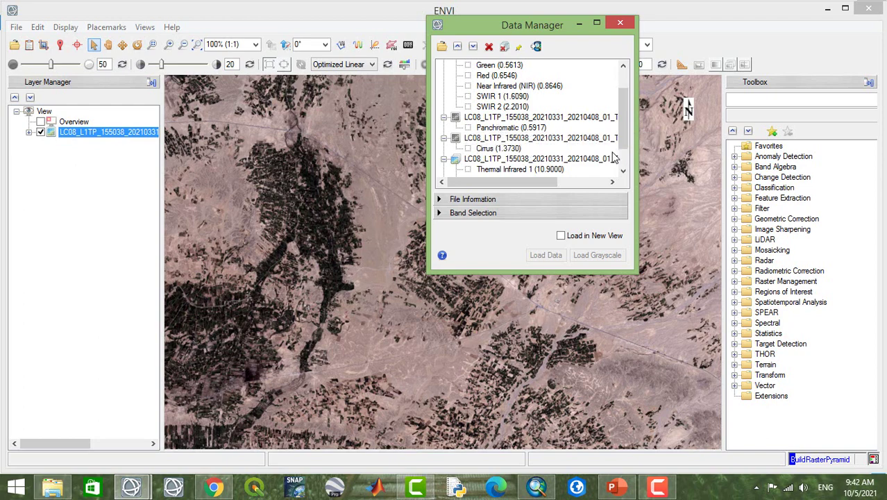
scroll(627, 154, down, 1)
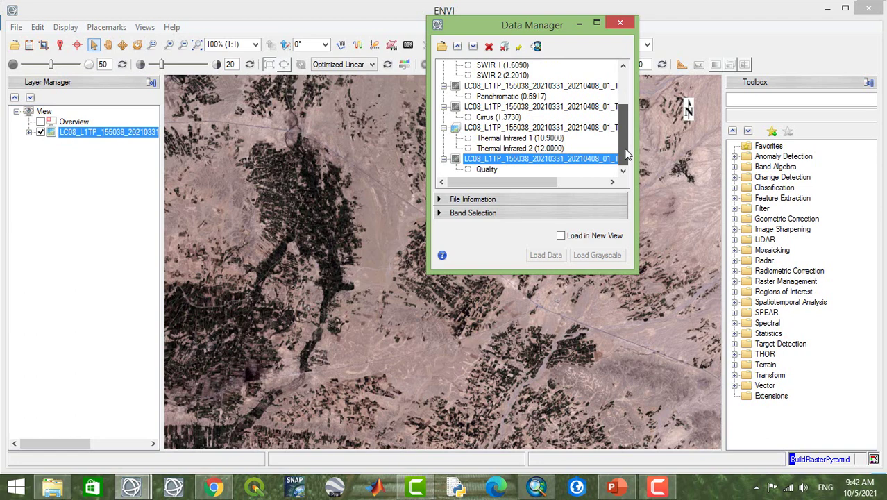
drag(627, 154, 626, 144)
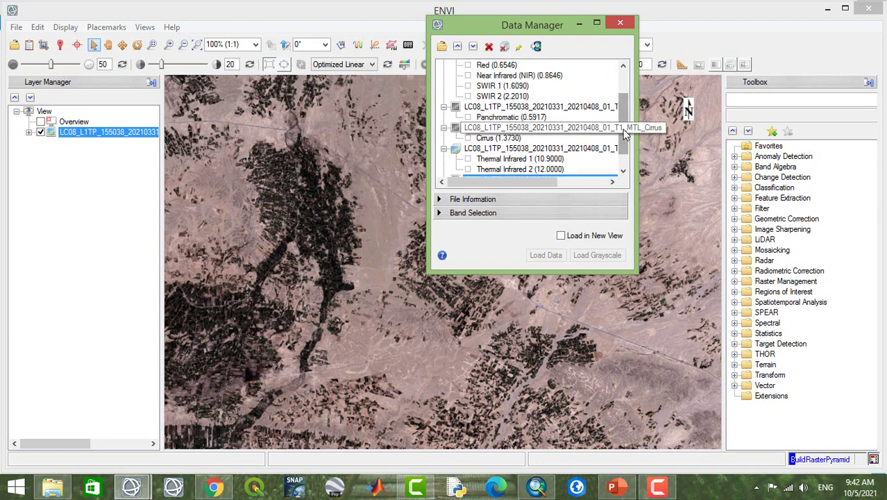
drag(623, 129, 621, 78)
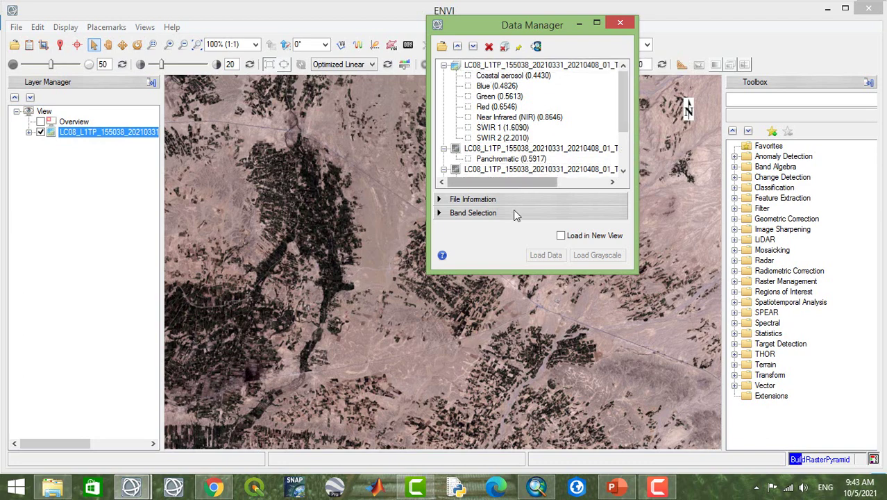
- Close the Data Manager, switch to File Explorer, and sort the Landsat scene folder's files by type
click(620, 23)
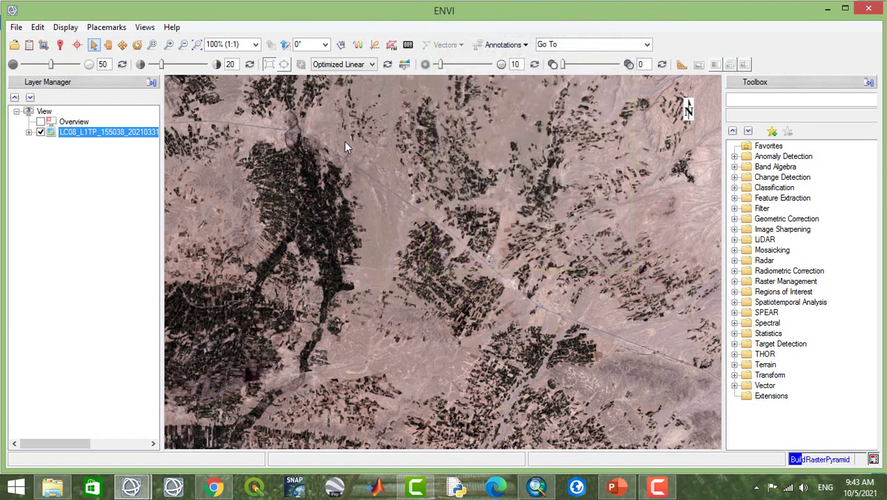
click(52, 486)
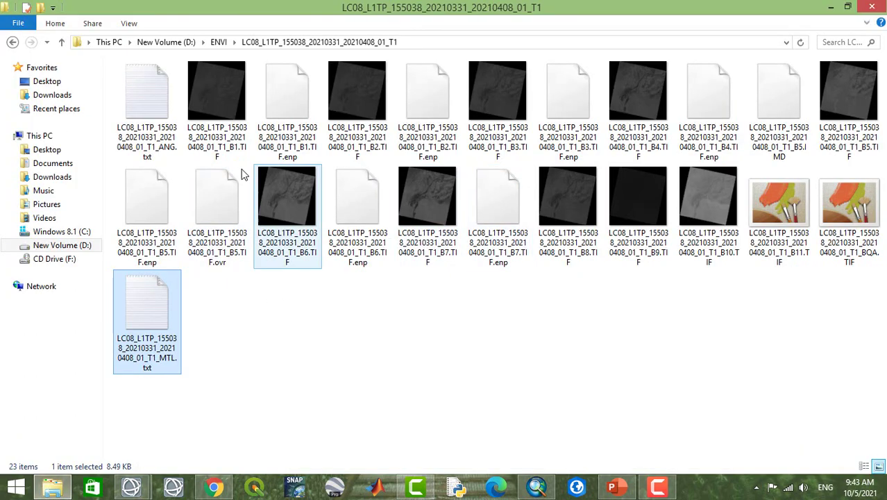
right_click(337, 299)
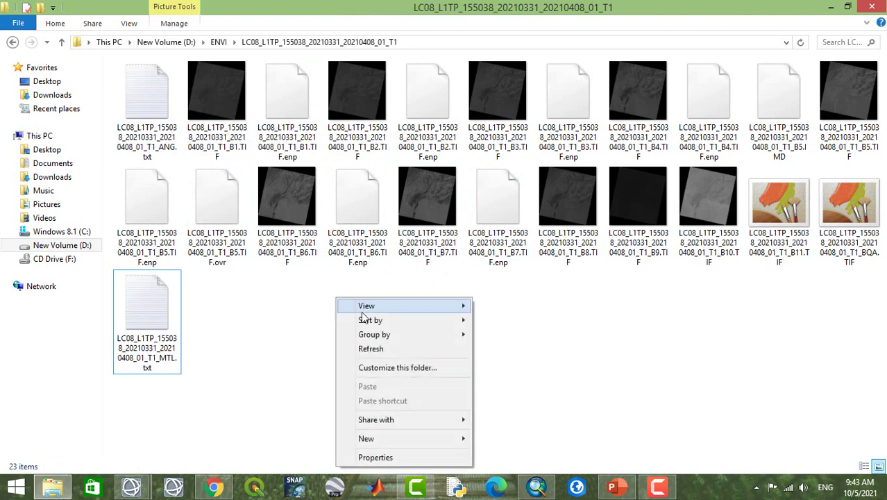
mouse_move(439, 323)
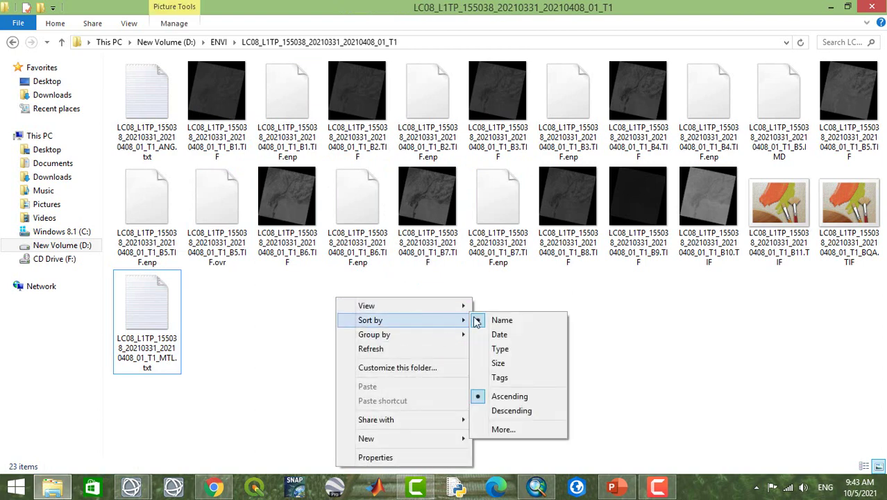
click(512, 349)
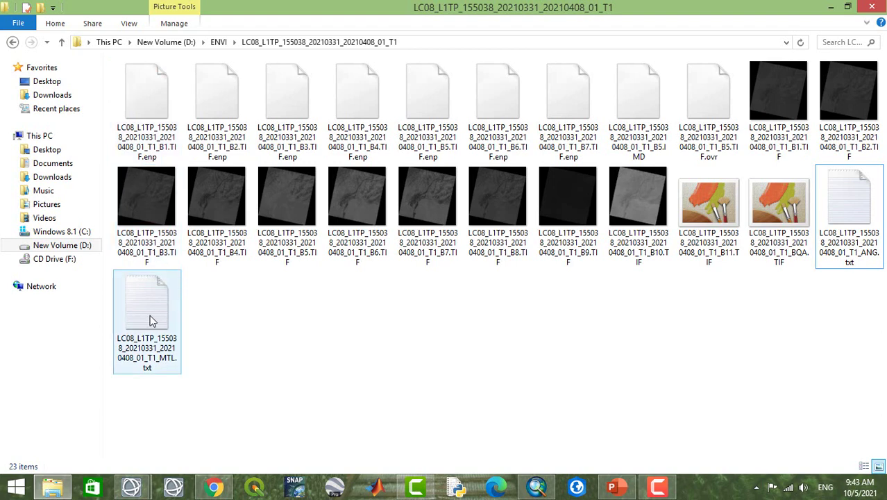
- Open the metadata file LC08_L1TP_155038_20210331_20210408_01_T1_MTL.txt in WordPad
drag(143, 309, 287, 326)
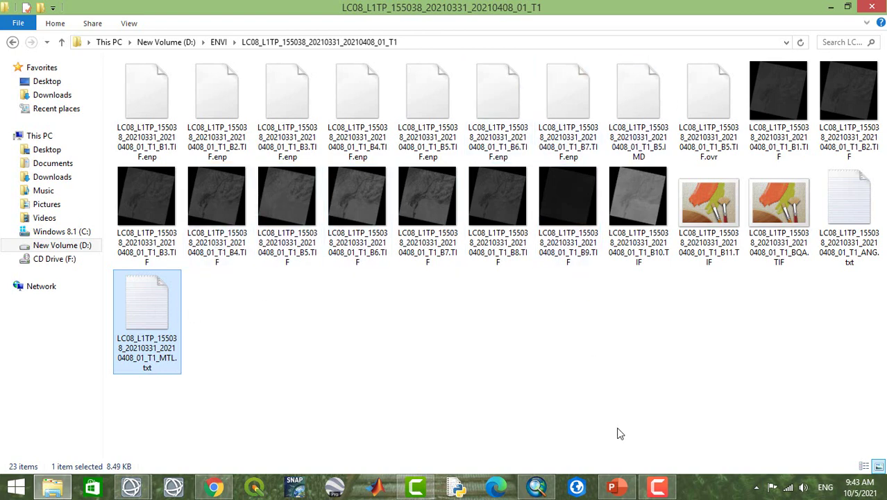
right_click(135, 311)
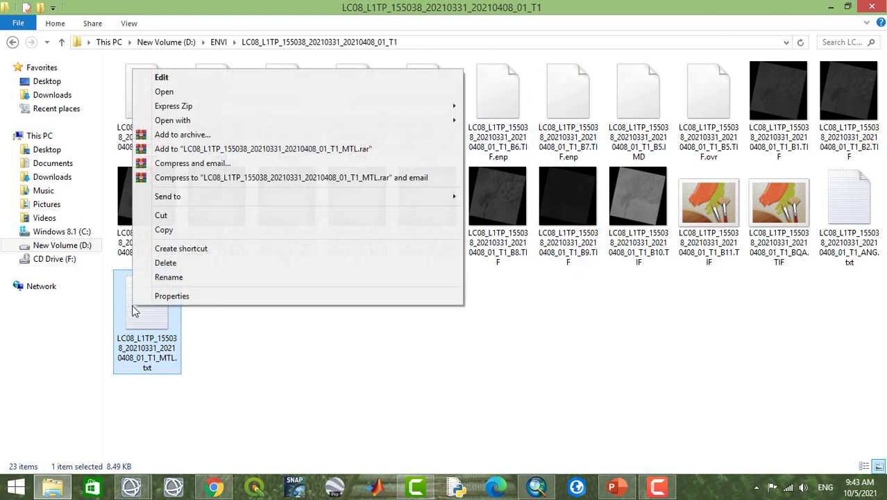
mouse_move(308, 122)
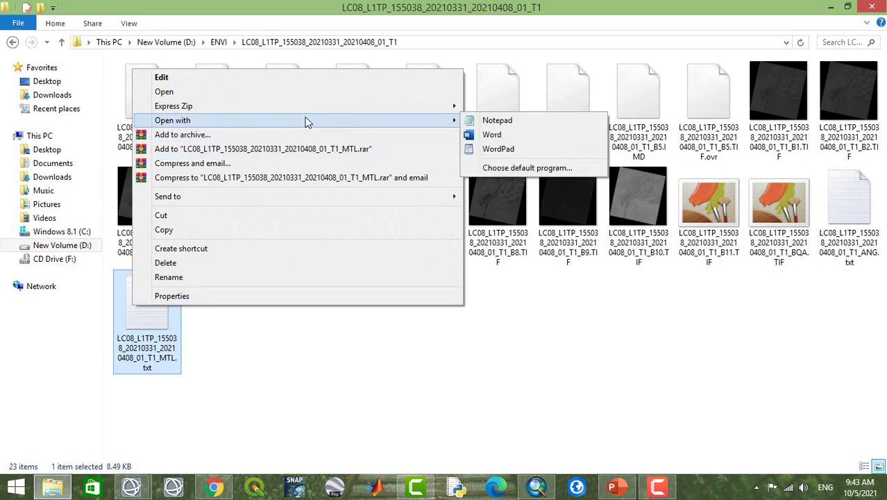
click(512, 149)
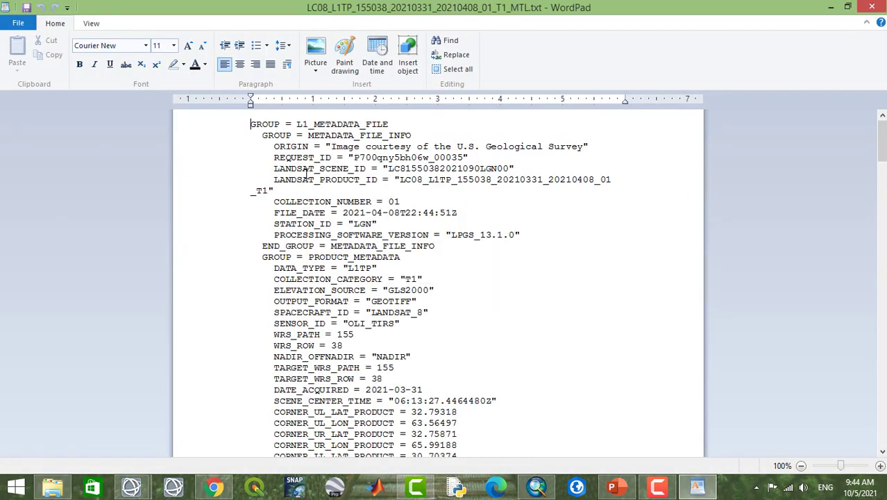
- Examine the METADATA_FILE_INFO group, highlighting the values of LANDSAT_SCENE_ID and LANDSAT_PRODUCT_ID
click(244, 125)
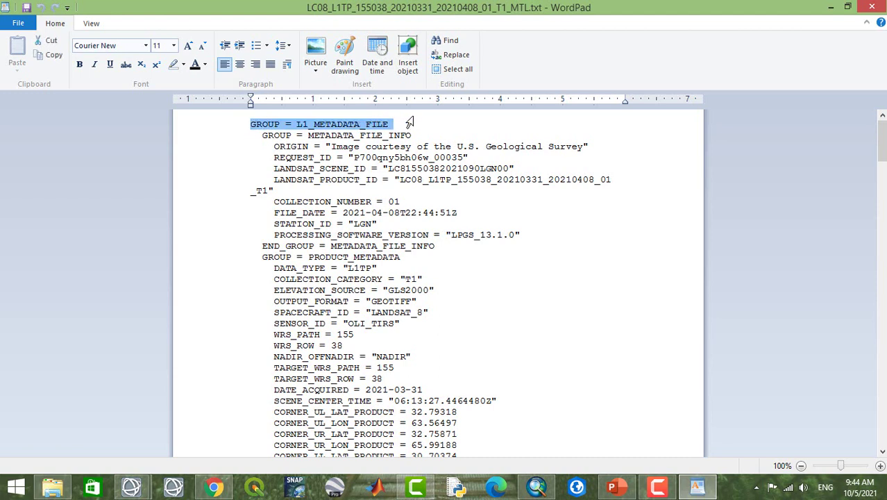
click(312, 133)
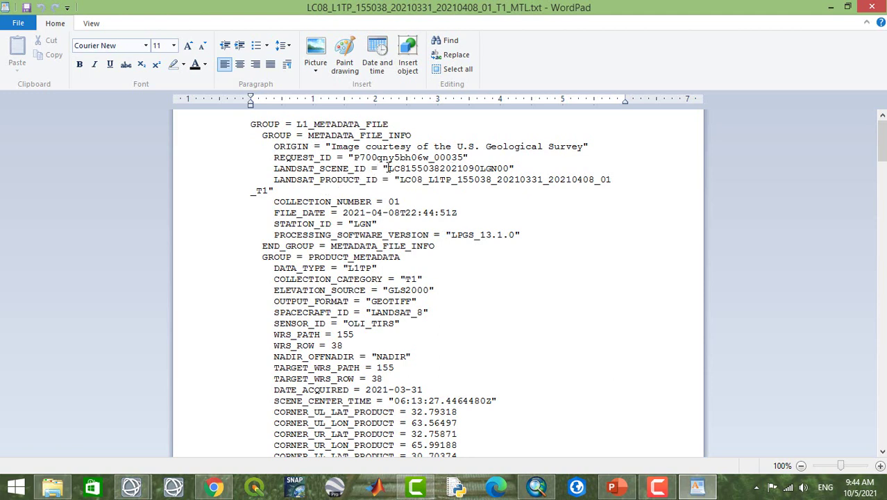
drag(388, 167, 509, 164)
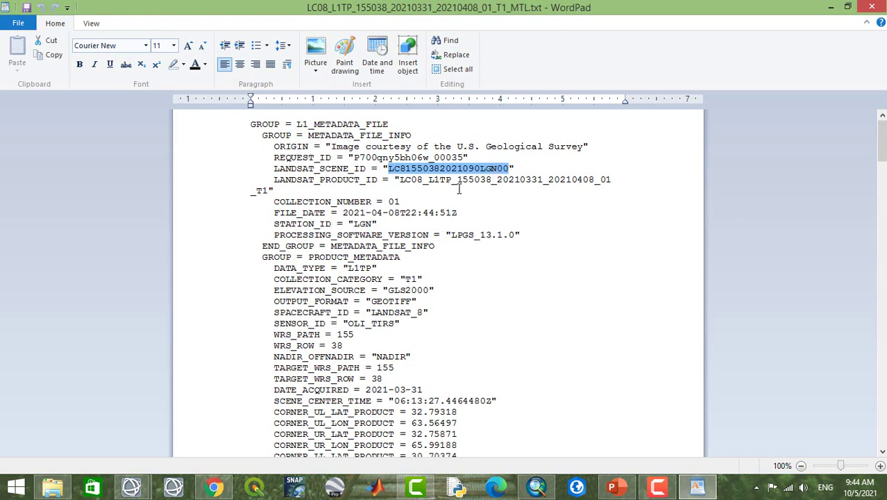
drag(400, 180, 610, 182)
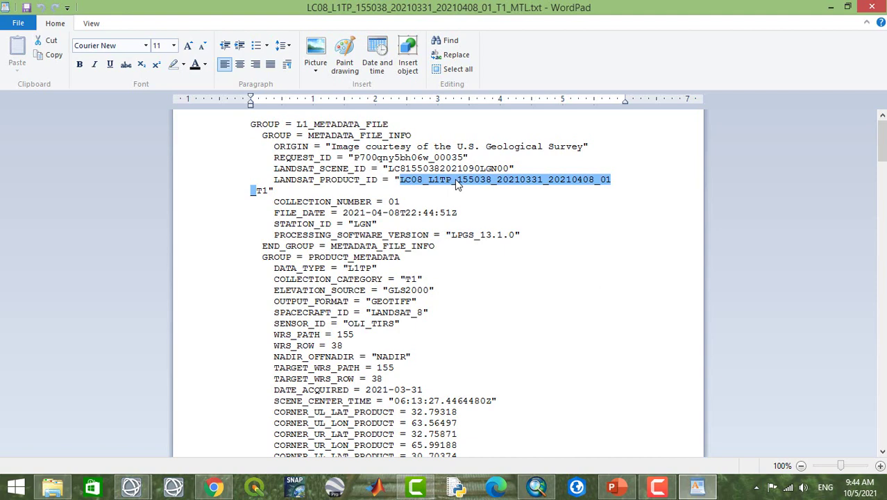
- Close the Google Chrome window running in the background
mouse_move(206, 485)
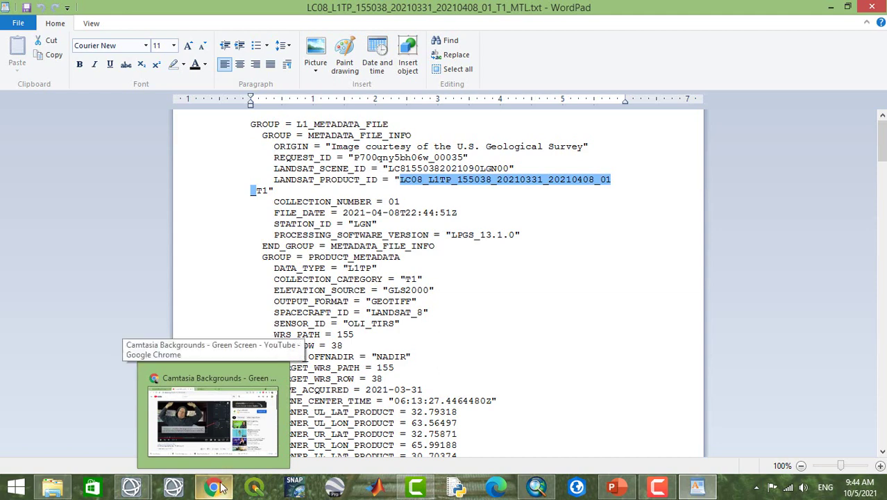
right_click(217, 489)
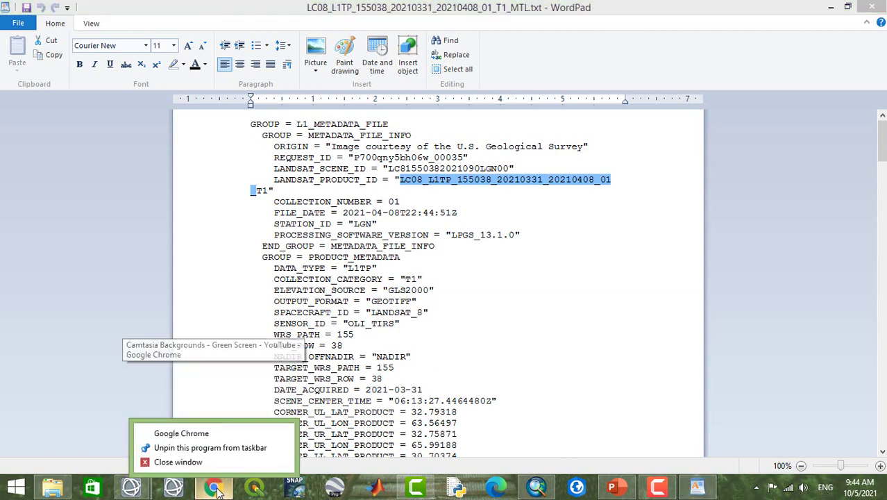
click(191, 456)
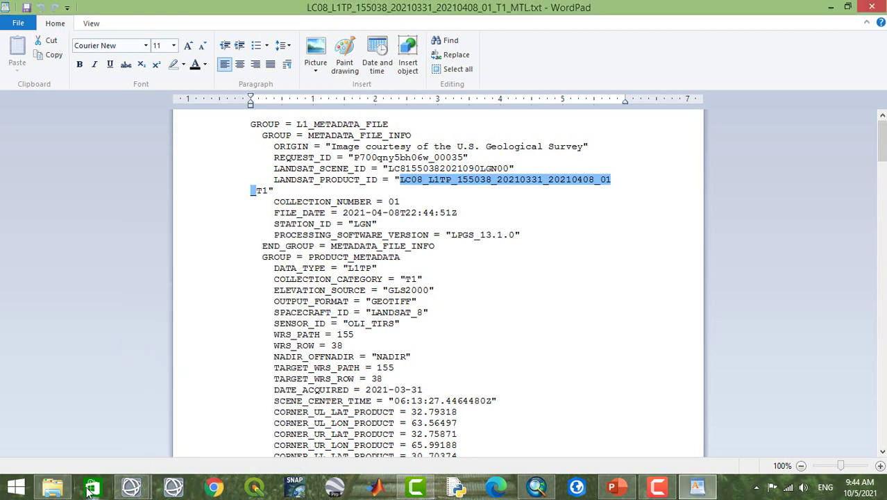
mouse_move(69, 492)
- Examine the PRODUCT_METADATA group, highlighting the acquisition date, the target WRS row and path, and the scene center time
click(269, 190)
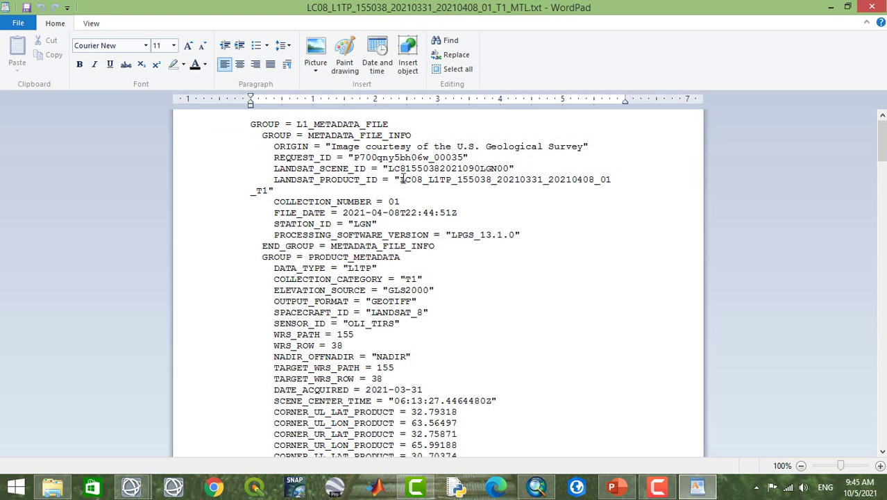
click(428, 179)
scroll(392, 228, down, 2)
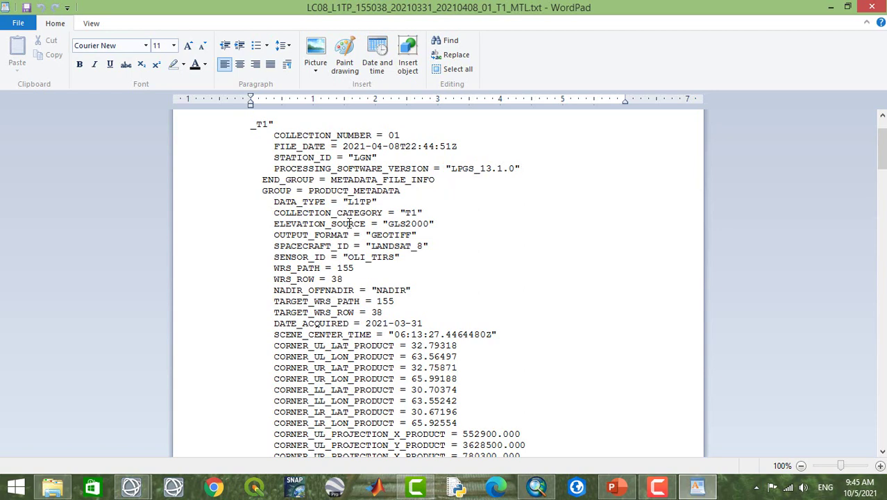
scroll(392, 217, down, 1)
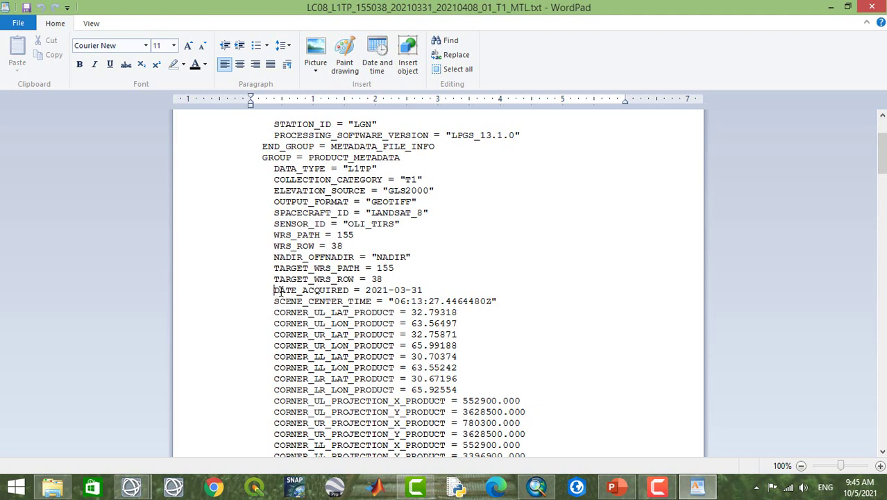
drag(275, 290, 438, 294)
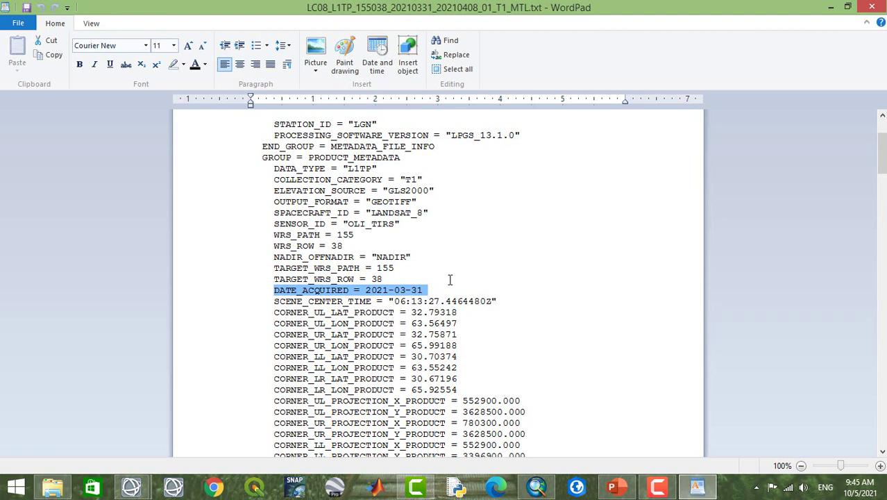
drag(274, 278, 397, 279)
click(304, 264)
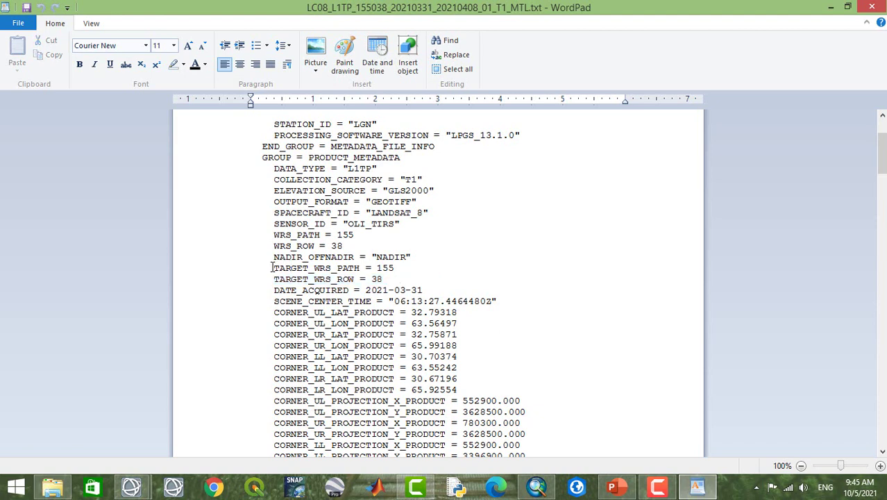
drag(274, 268, 414, 266)
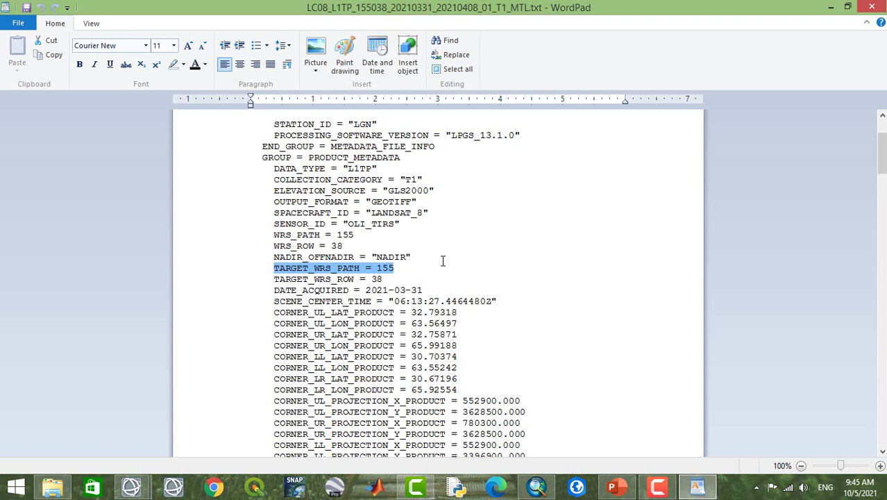
scroll(442, 260, down, 2)
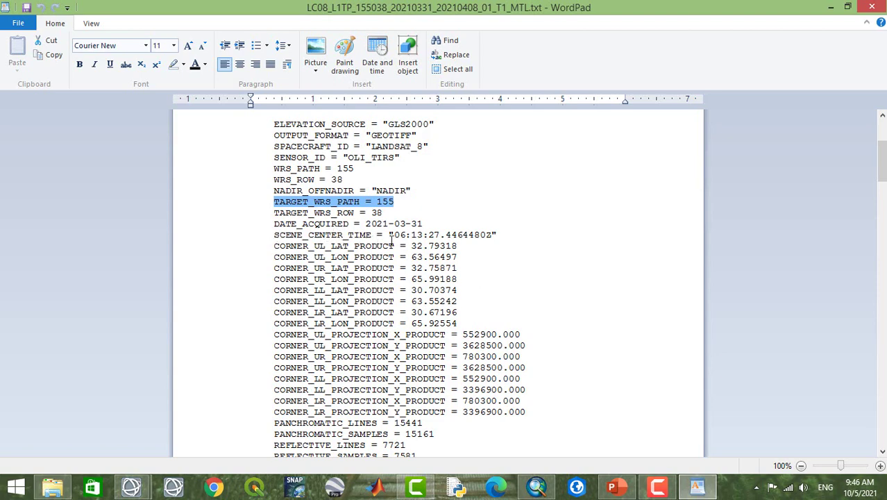
drag(395, 234, 503, 234)
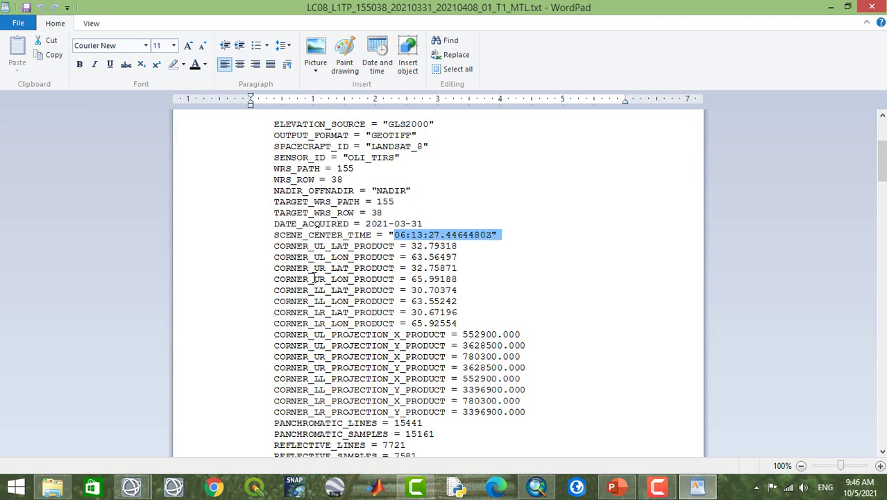
- Read through the corner coordinates, band file names, image attributes, and rescaling values down to the projection parameters at the file's end
scroll(326, 270, down, 1)
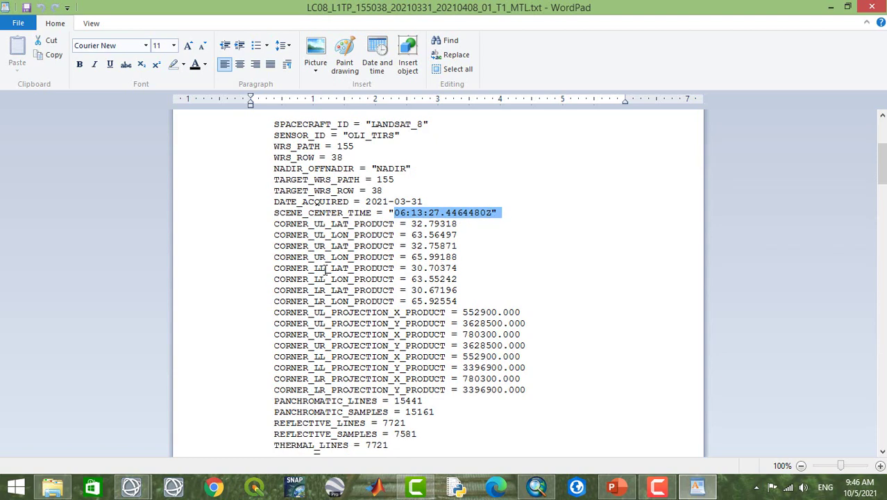
scroll(325, 271, down, 6)
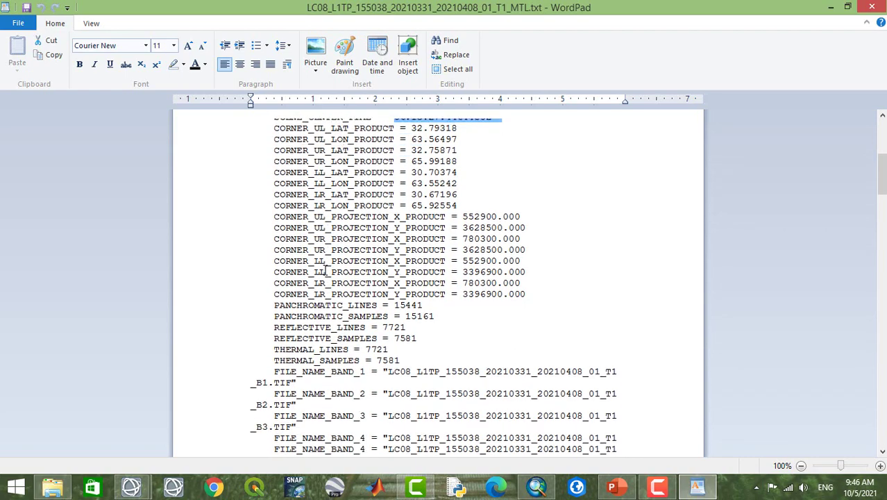
scroll(324, 271, down, 20)
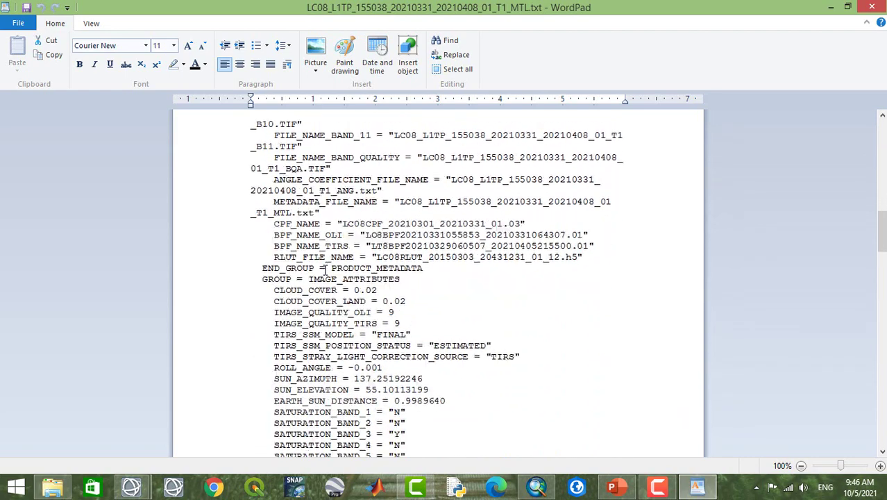
scroll(325, 271, down, 14)
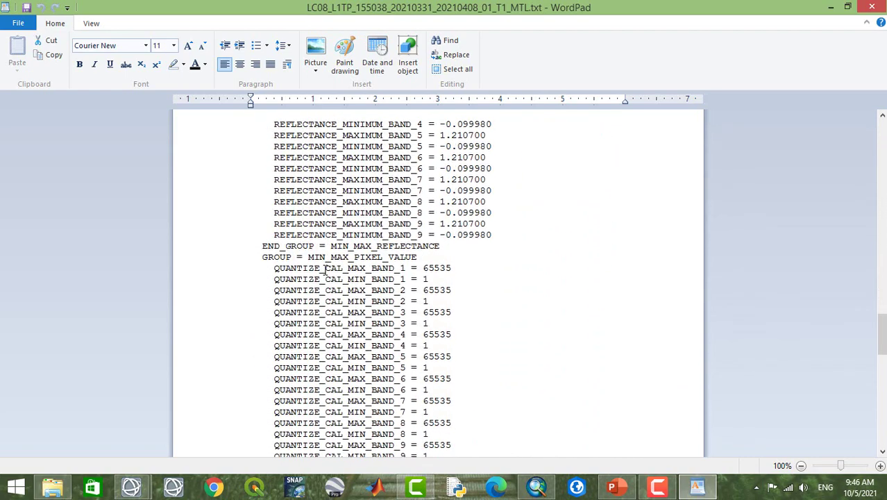
scroll(325, 271, down, 1)
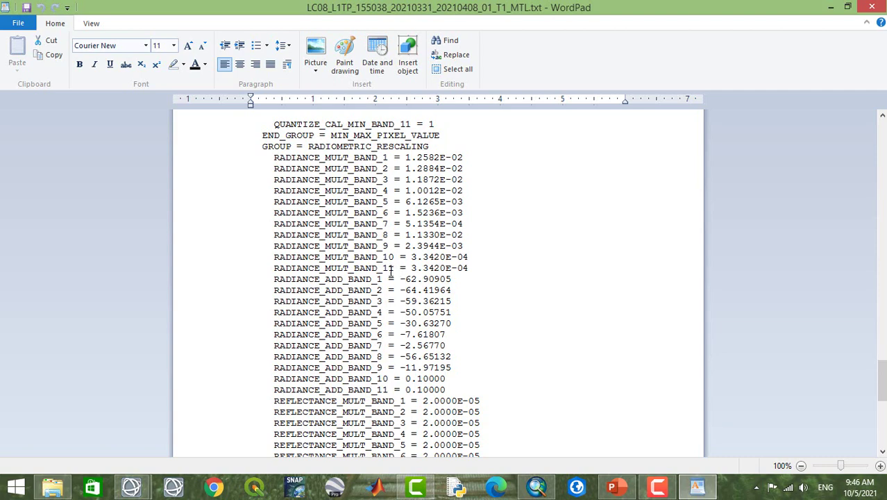
scroll(403, 293, down, 11)
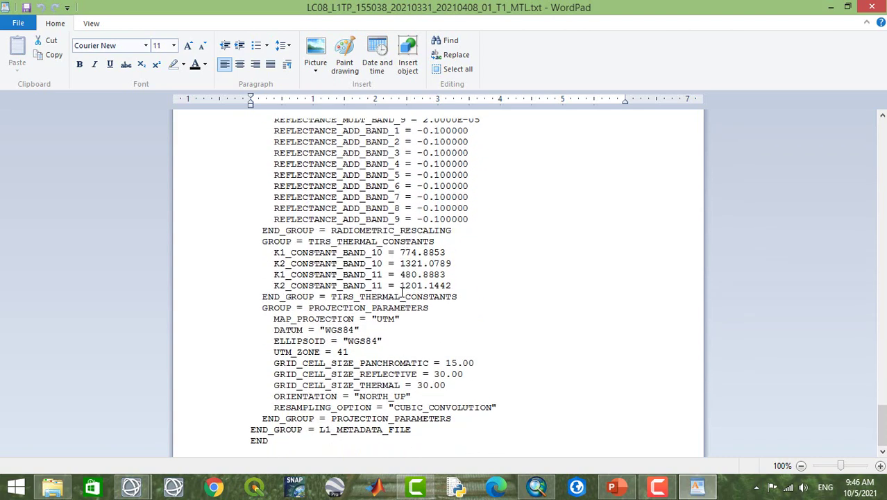
- Go back to the image attributes and review the minimum and maximum radiance, reflectance, and pixel value groups
scroll(436, 255, up, 20)
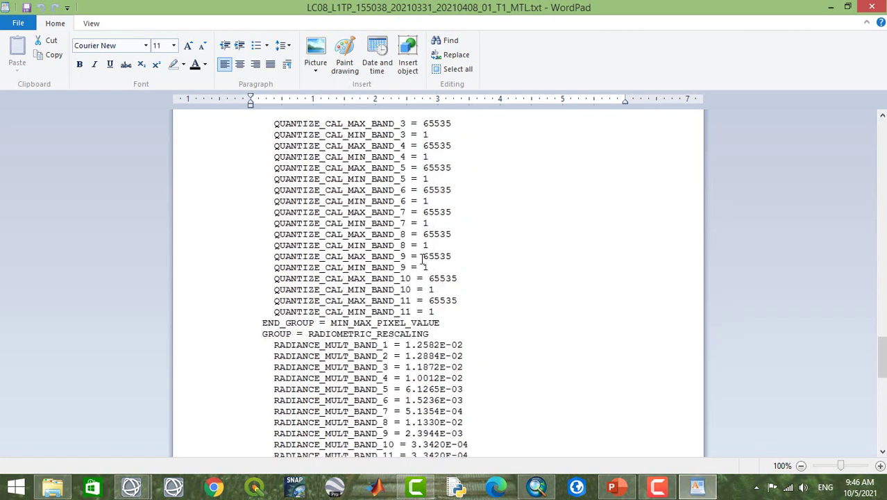
scroll(420, 260, up, 8)
scroll(420, 260, down, 7)
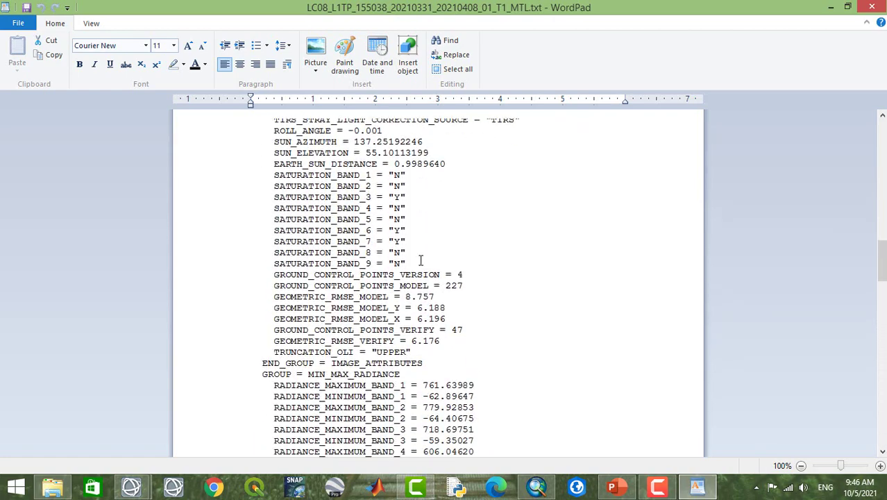
scroll(420, 264, down, 3)
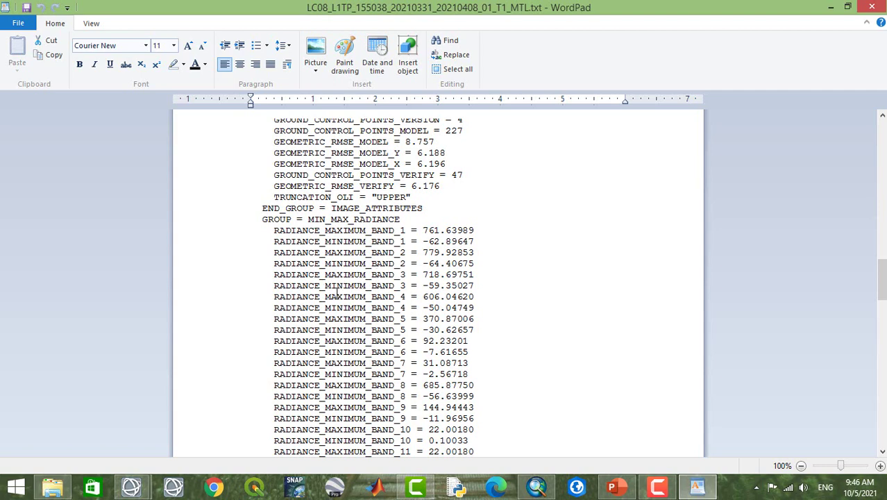
scroll(392, 275, down, 7)
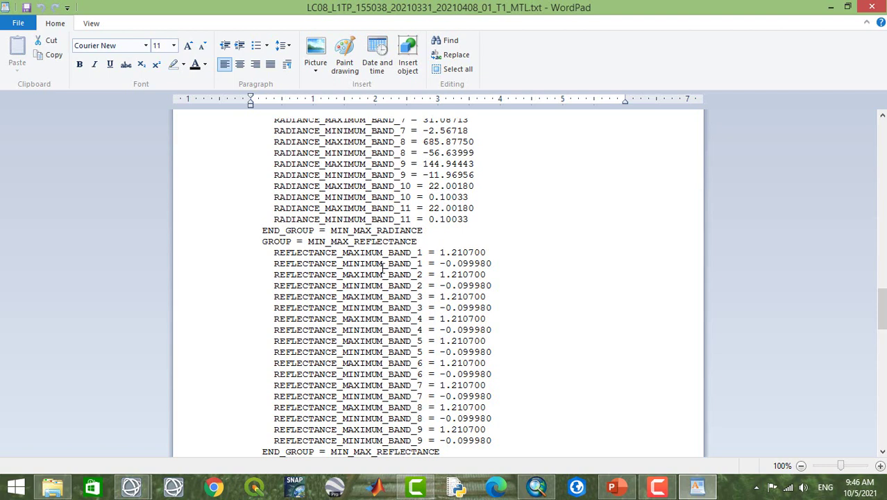
scroll(382, 268, down, 13)
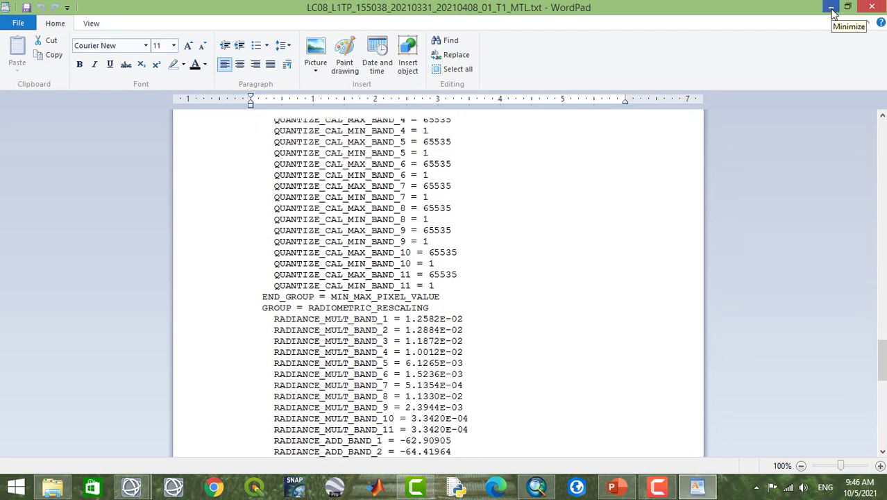
- Minimize WordPad and the file window to return to ENVI, then try a box zoom and fit the full scene again
click(830, 9)
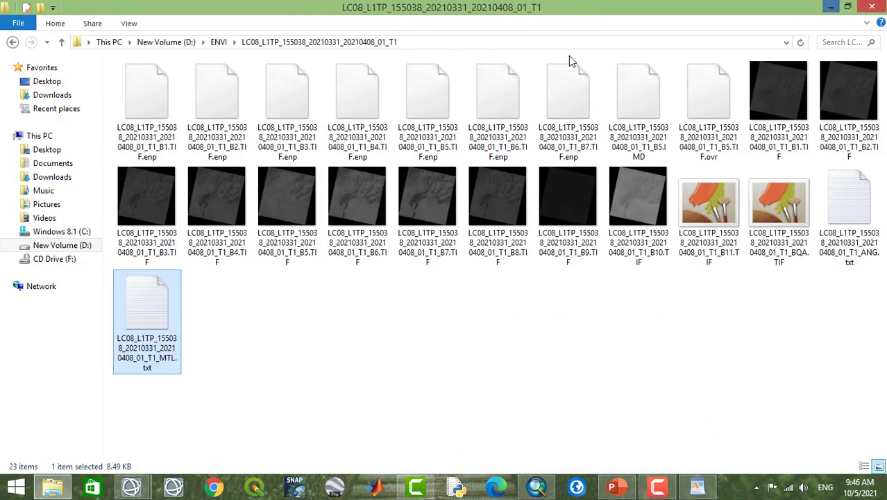
click(825, 7)
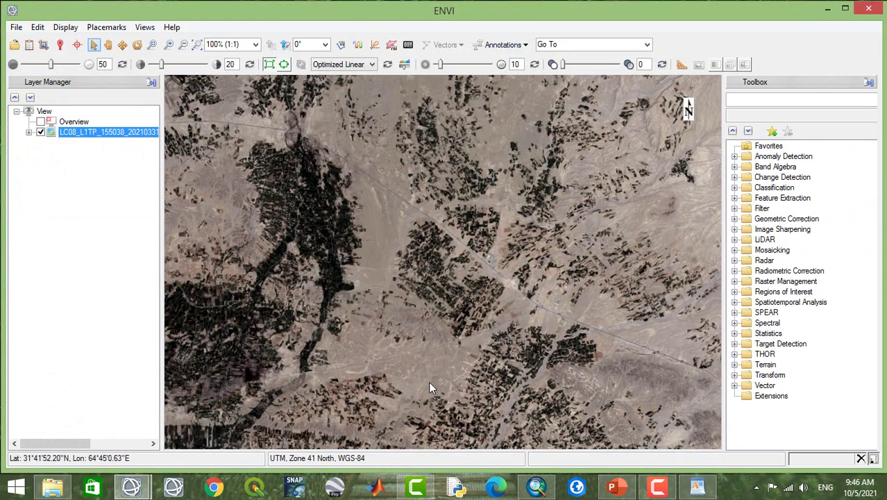
click(152, 45)
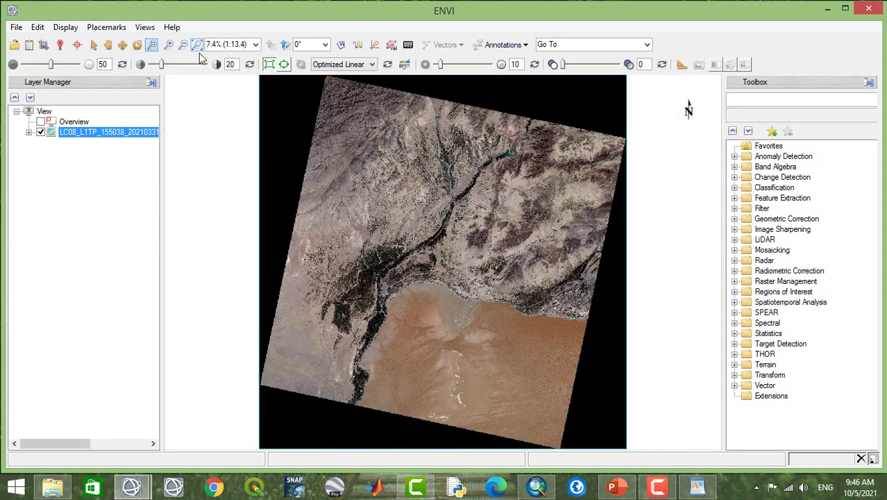
click(197, 44)
drag(499, 209, 488, 199)
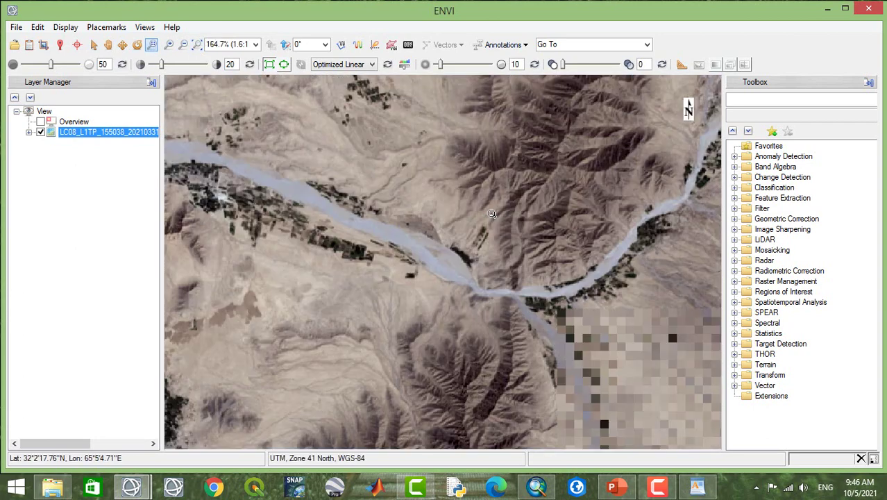
click(197, 45)
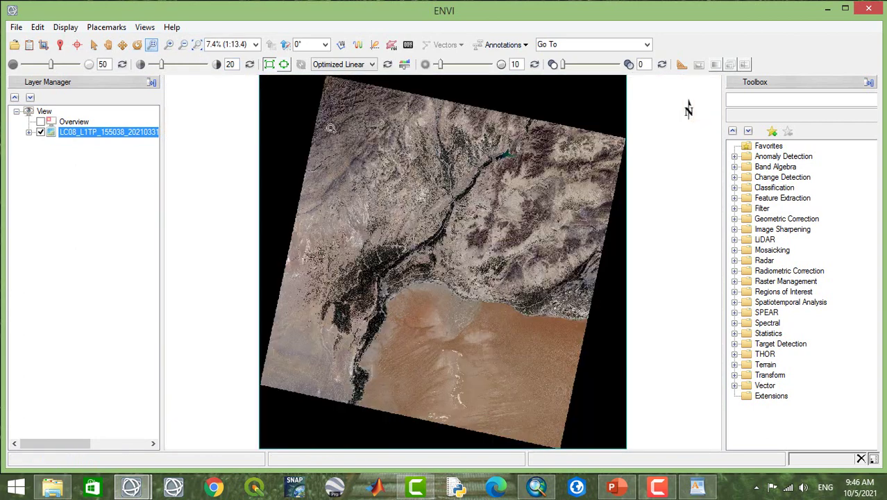
- Shift the full Landsat scene around the view with the Pan tool
click(108, 44)
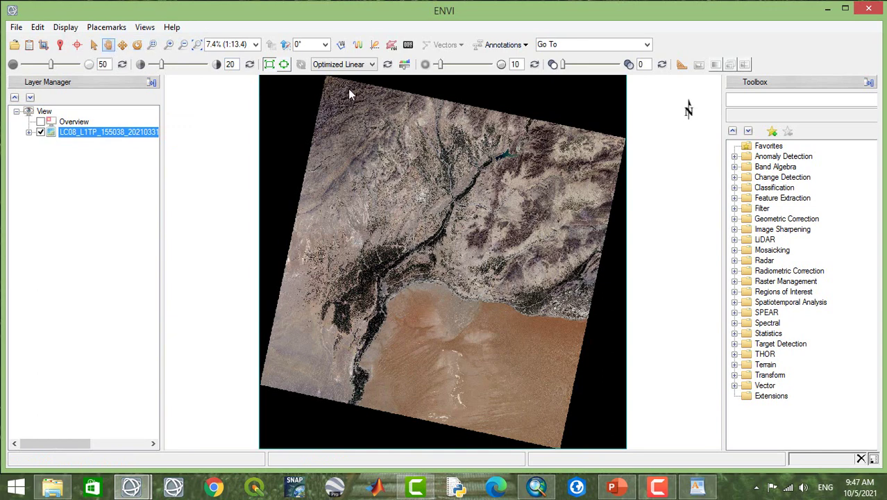
drag(445, 178, 371, 157)
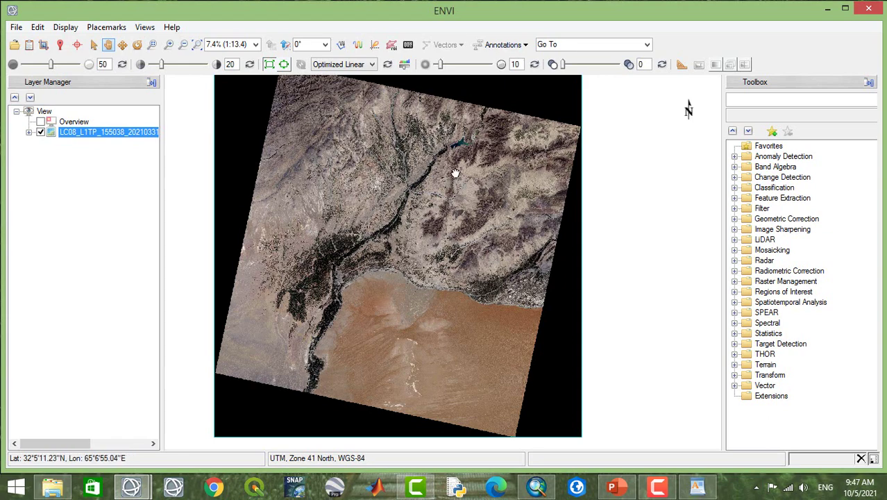
drag(455, 179, 407, 166)
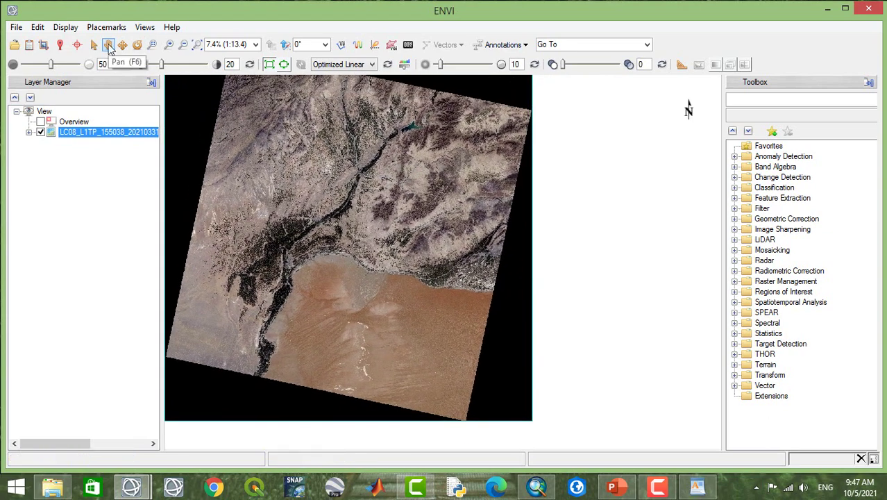
click(108, 45)
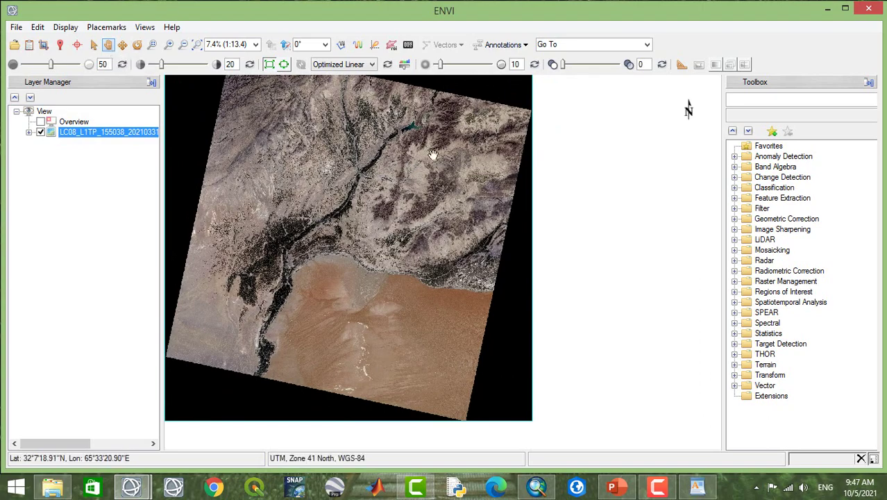
drag(439, 155, 491, 191)
- Examine the river valley and the reservoir in the scene's northern part at closer zoom levels
scroll(491, 191, up, 2)
scroll(491, 191, up, 3)
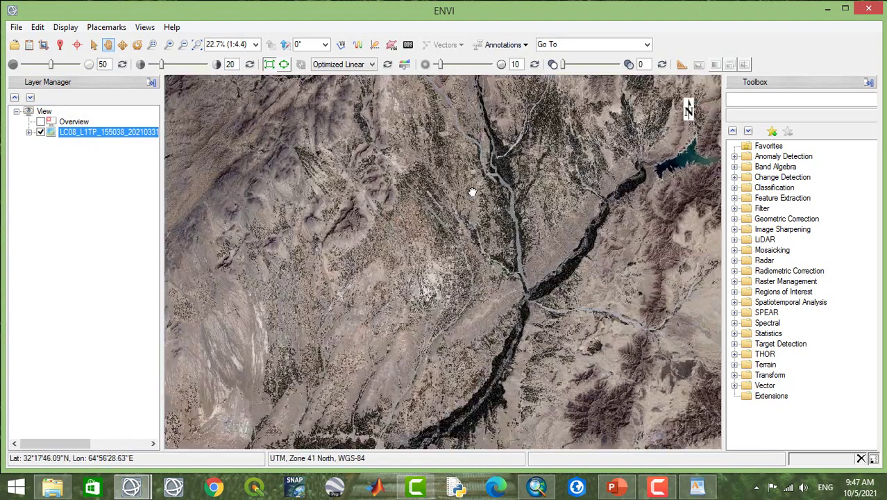
drag(595, 222, 262, 209)
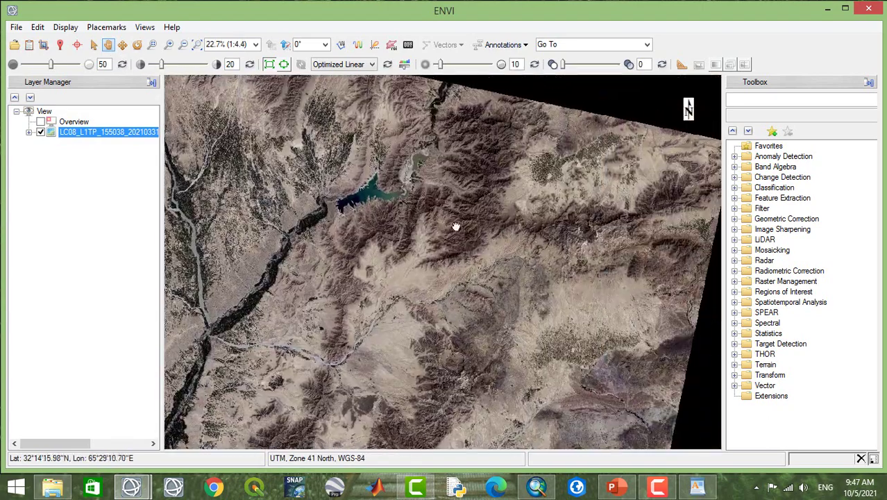
drag(509, 199, 526, 178)
drag(463, 219, 445, 319)
drag(444, 125, 409, 264)
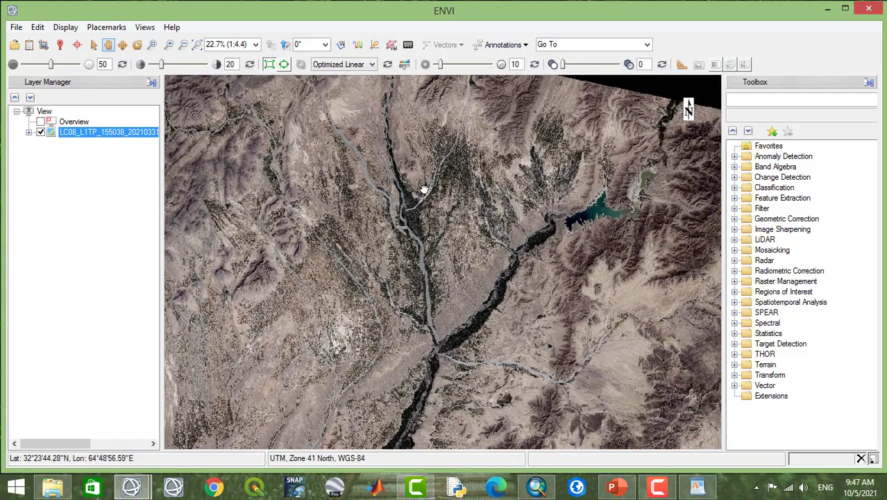
drag(571, 245, 463, 155)
drag(431, 193, 428, 217)
scroll(469, 221, up, 6)
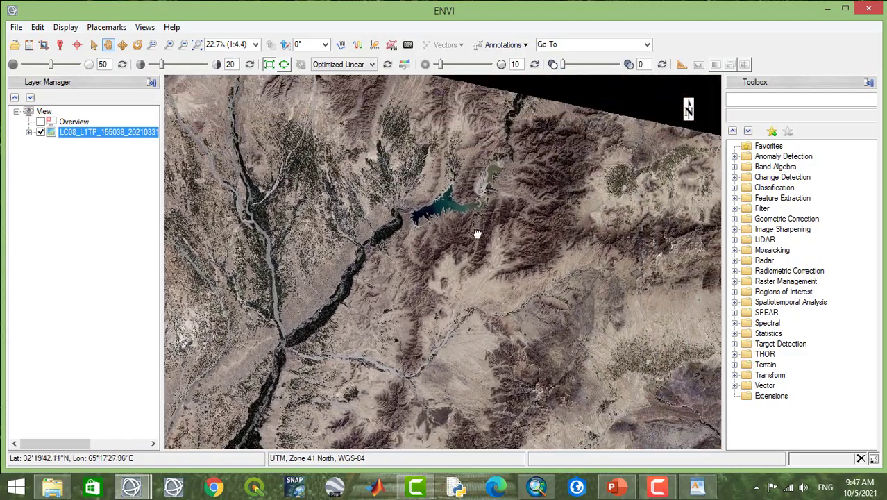
scroll(469, 221, down, 3)
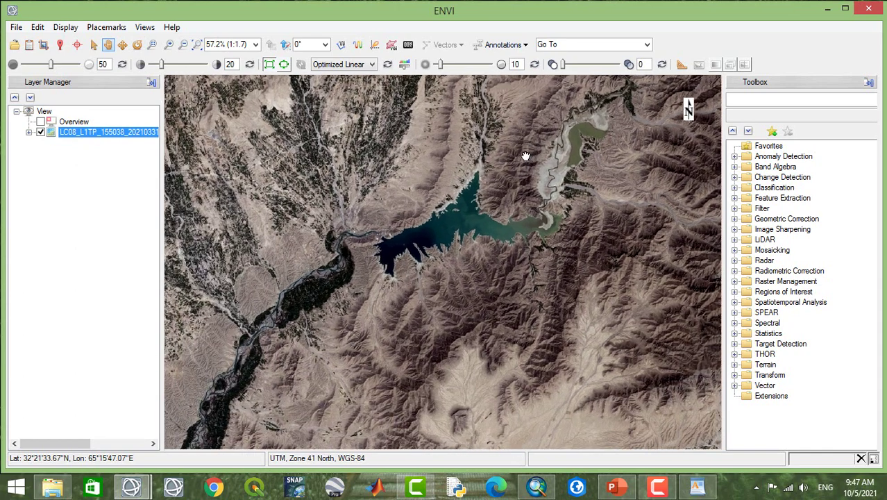
drag(525, 156, 477, 166)
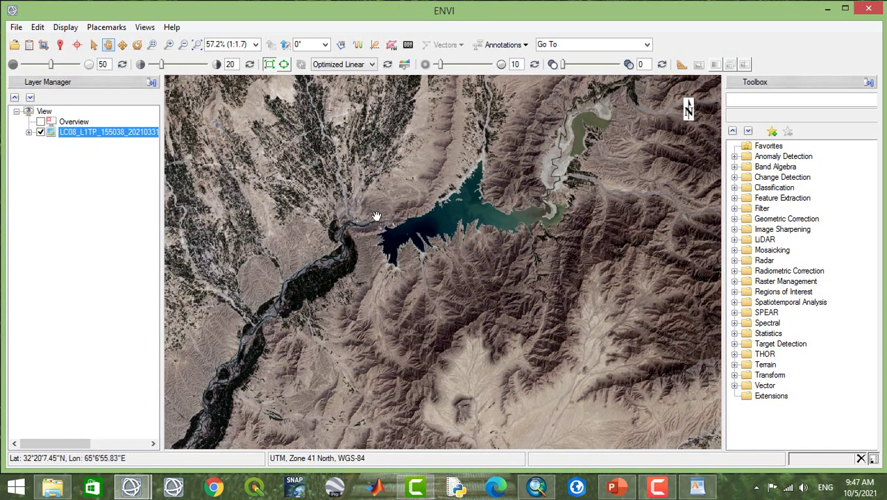
drag(376, 217, 390, 143)
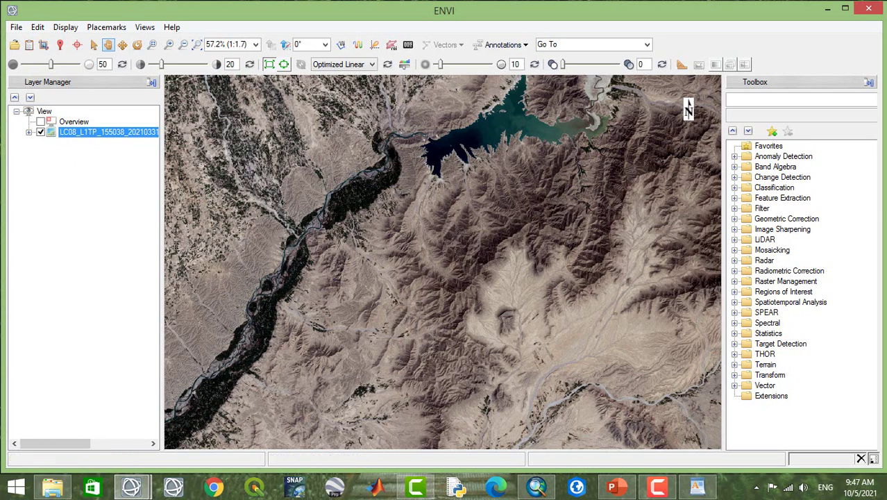
- Review the scene's multispectral and panchromatic band list in the Data Manager and close it
click(28, 45)
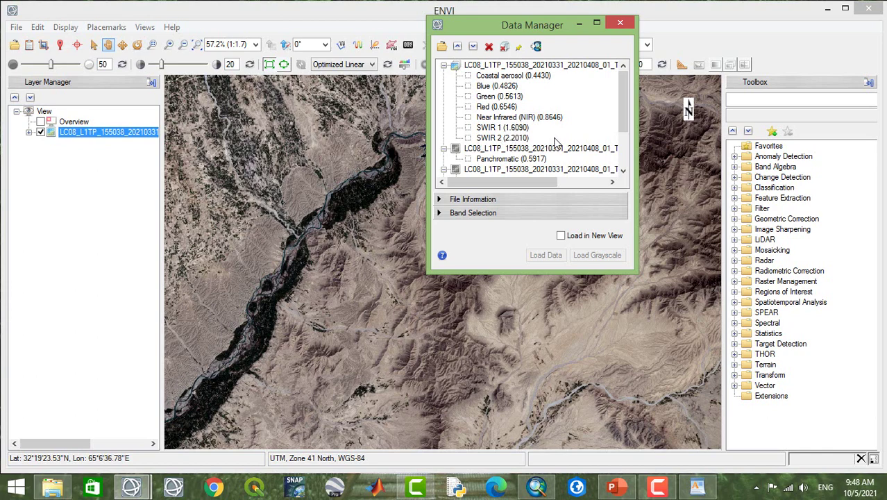
drag(622, 110, 625, 91)
click(620, 23)
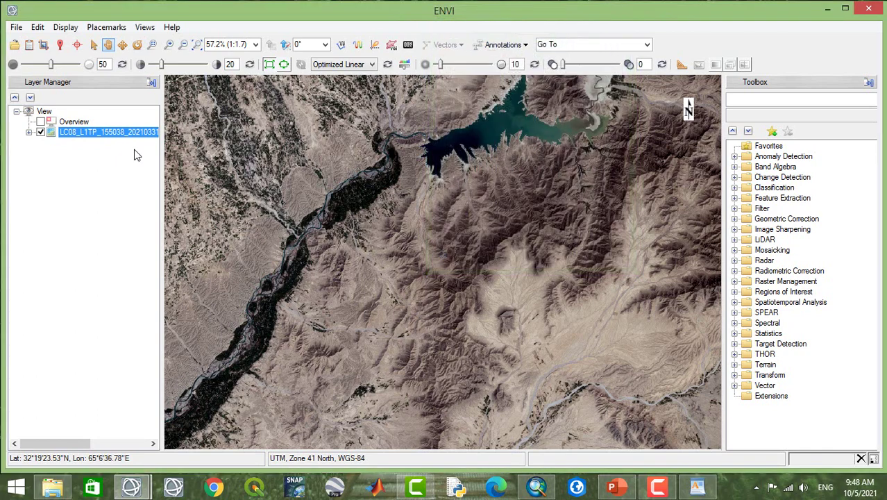
- View the multispectral layer's metadata and read its Raster, Map Info, Coordinate System, and Extents sections
right_click(114, 133)
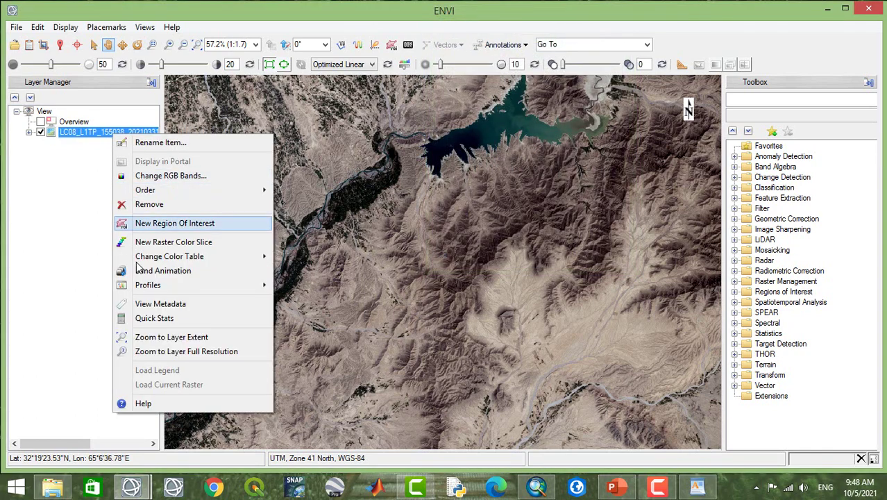
click(166, 306)
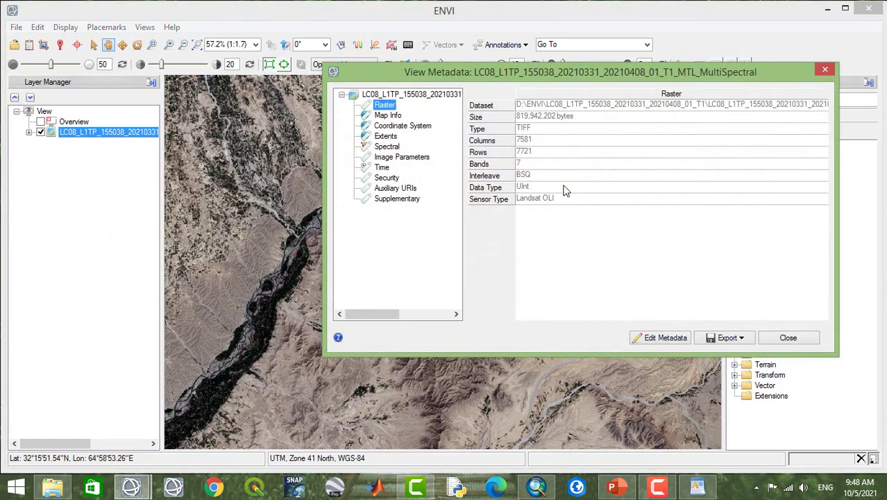
click(390, 118)
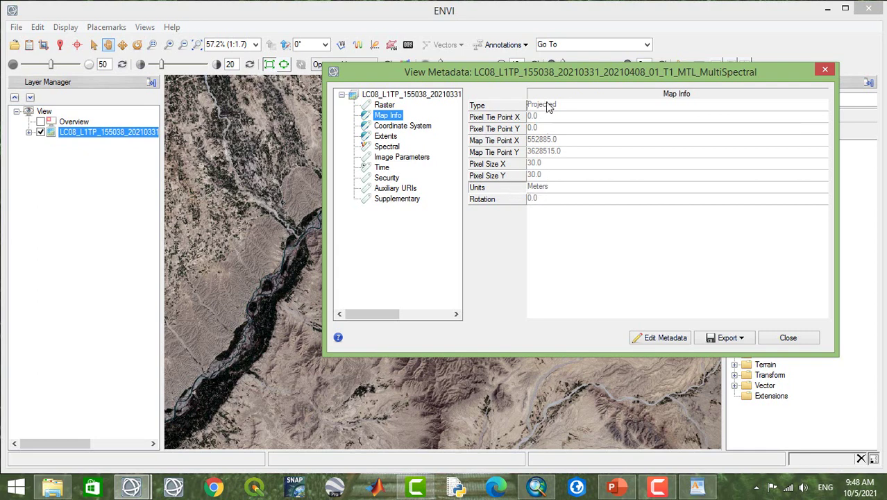
click(408, 129)
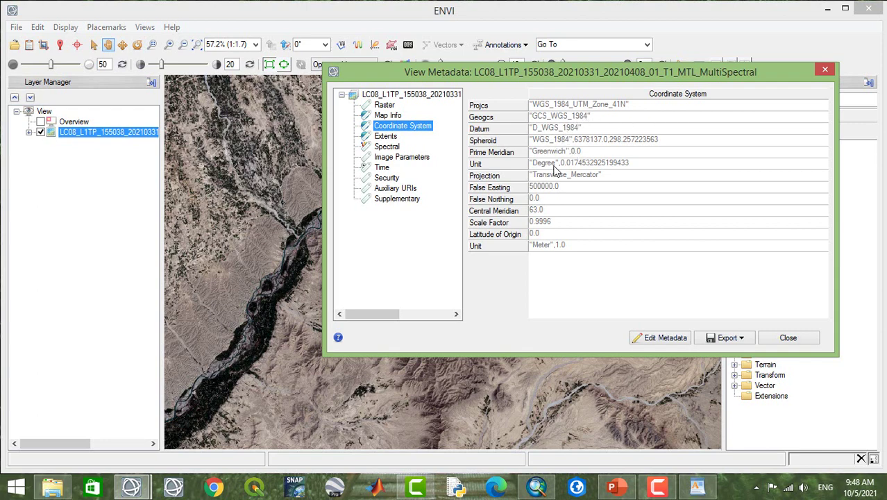
click(385, 136)
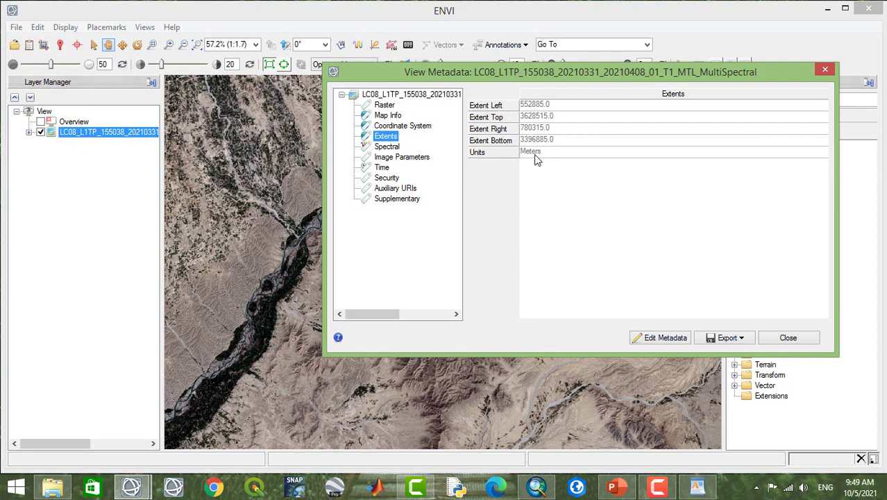
- Examine the Spectral metadata's band names, wavelengths, and radiance and reflectance gains and offsets, and close the metadata viewer
click(386, 148)
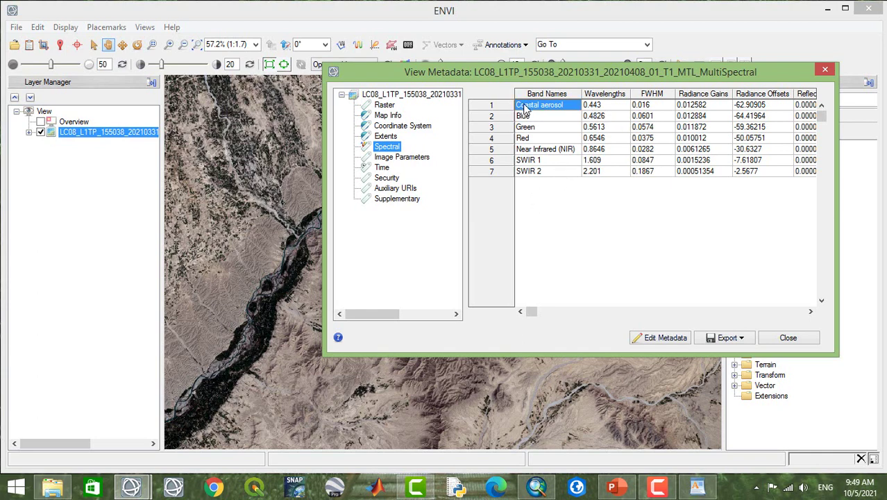
click(605, 113)
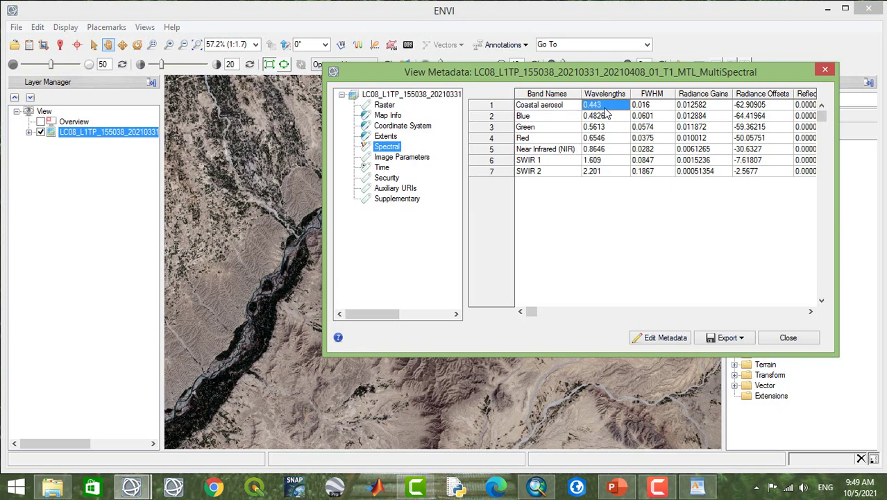
click(697, 106)
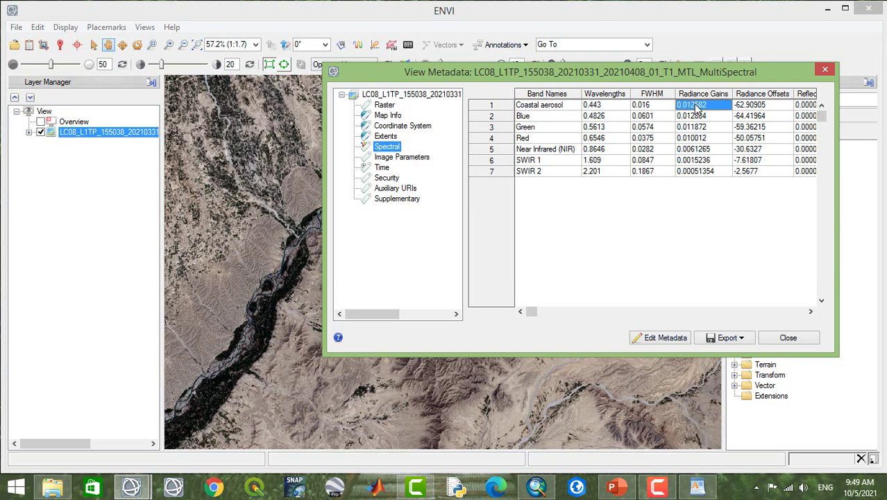
click(755, 107)
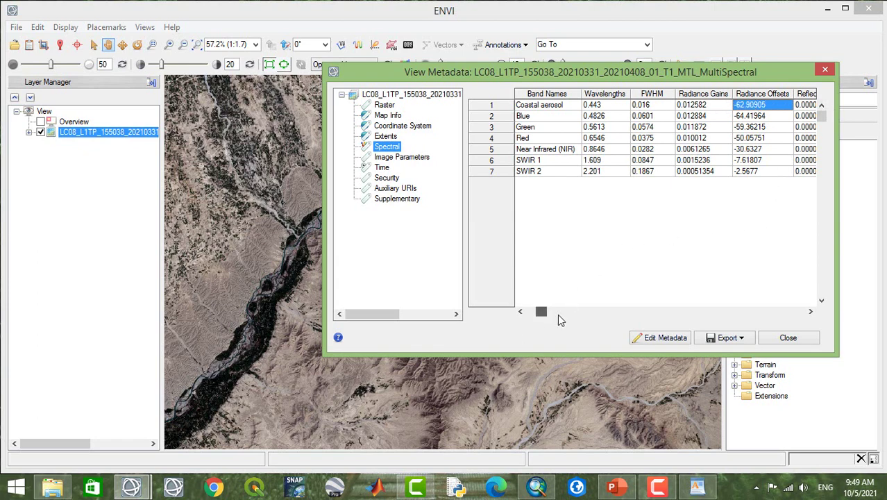
drag(542, 312, 624, 313)
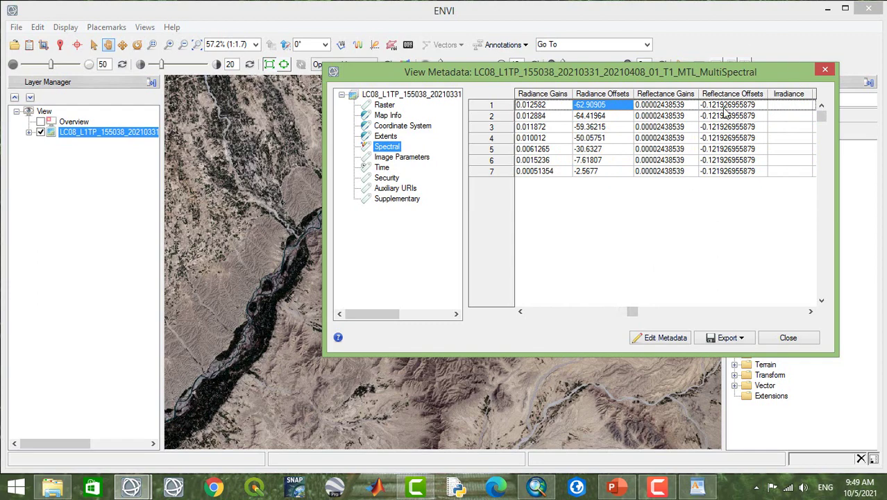
click(825, 70)
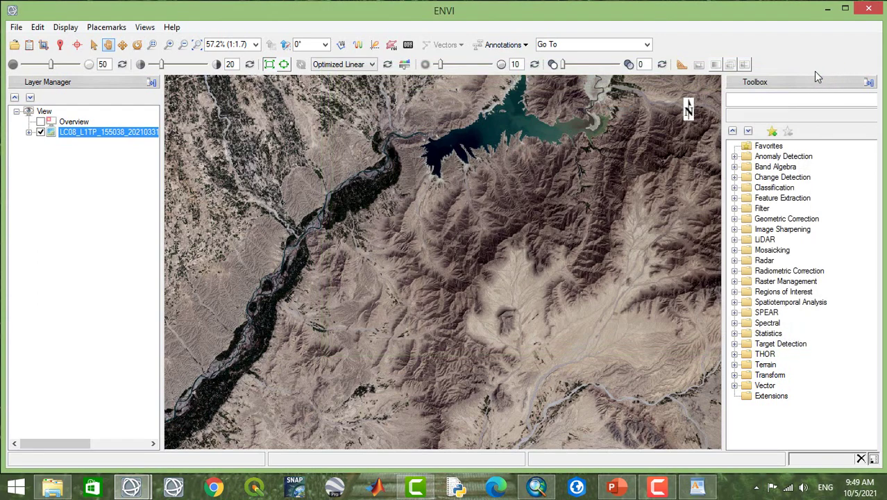
right_click(75, 136)
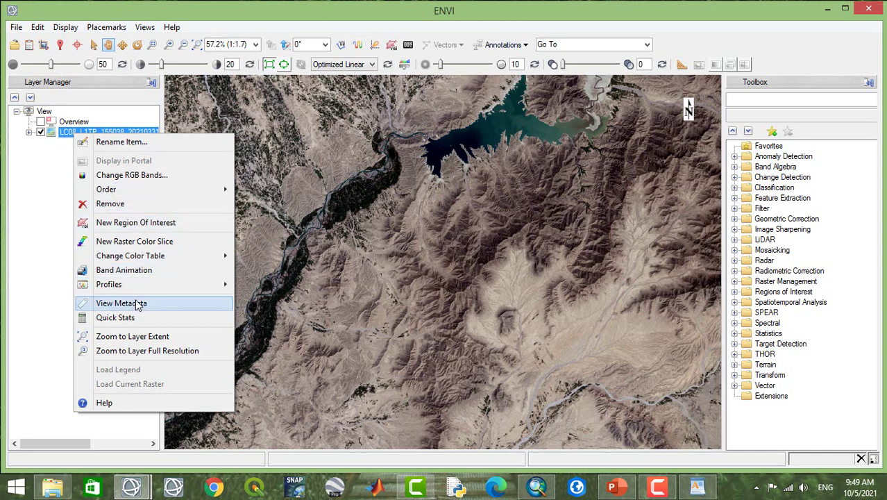
click(29, 182)
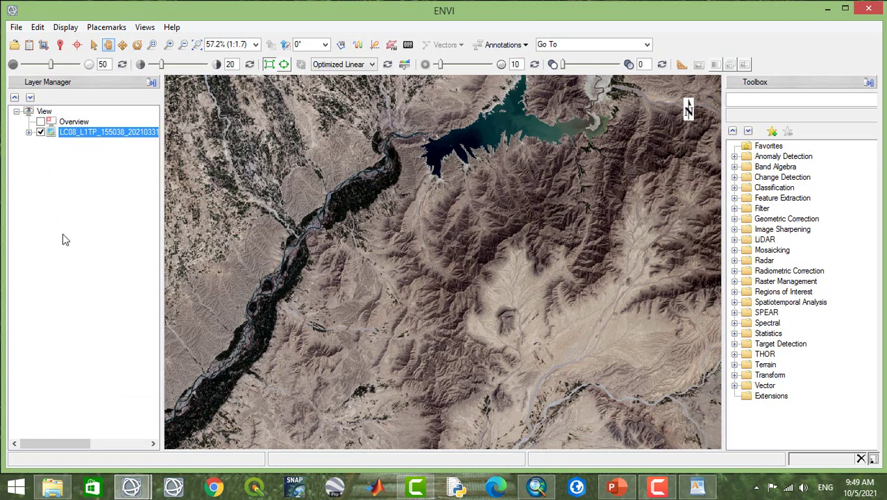
- Read the coordinates and pixel data values around the reservoir in the Cursor Value window, and close the window
click(411, 217)
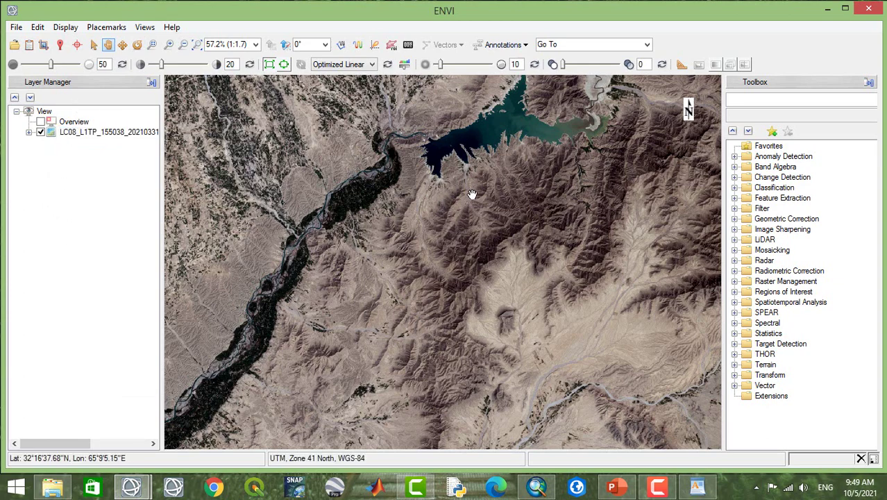
drag(475, 192, 431, 254)
scroll(419, 217, up, 5)
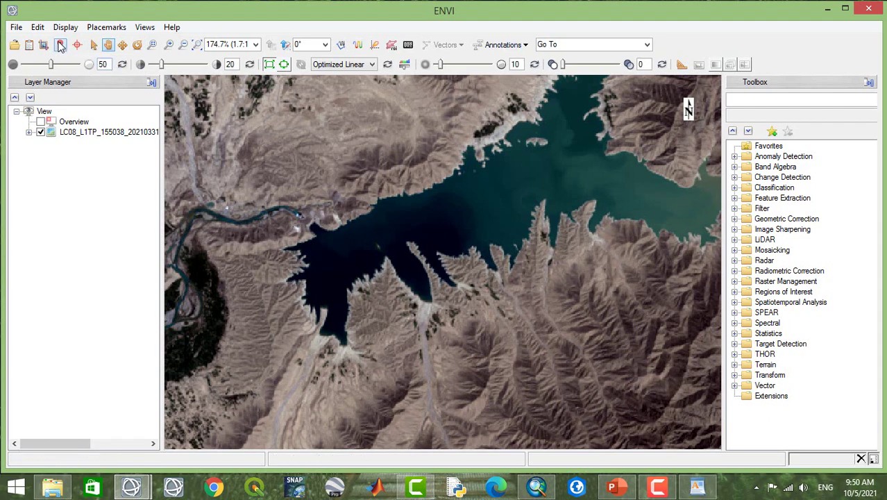
click(61, 45)
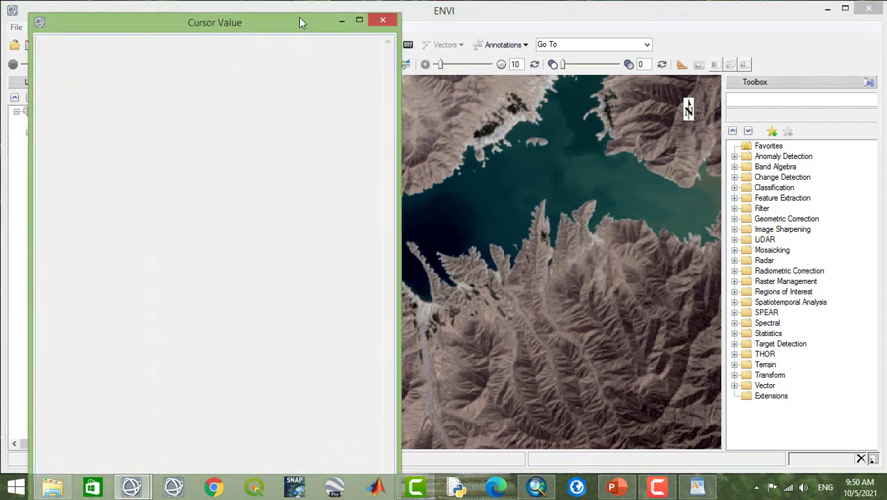
drag(300, 22, 222, 8)
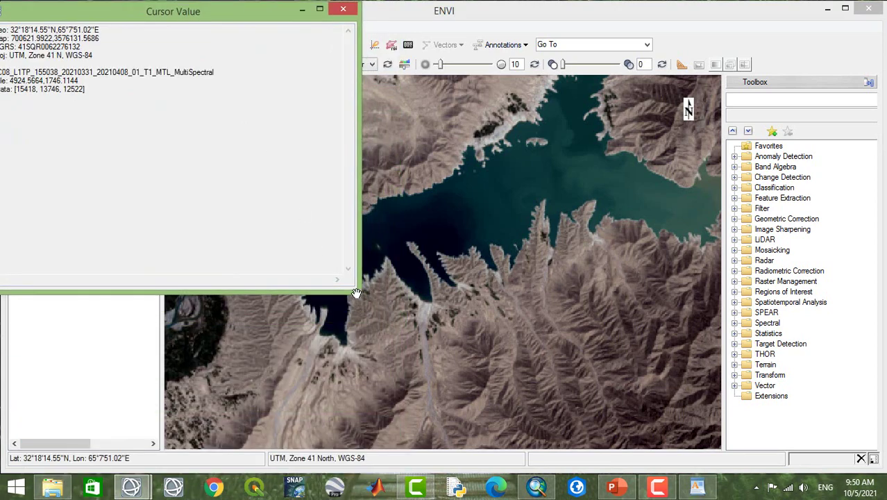
drag(356, 179, 186, 167)
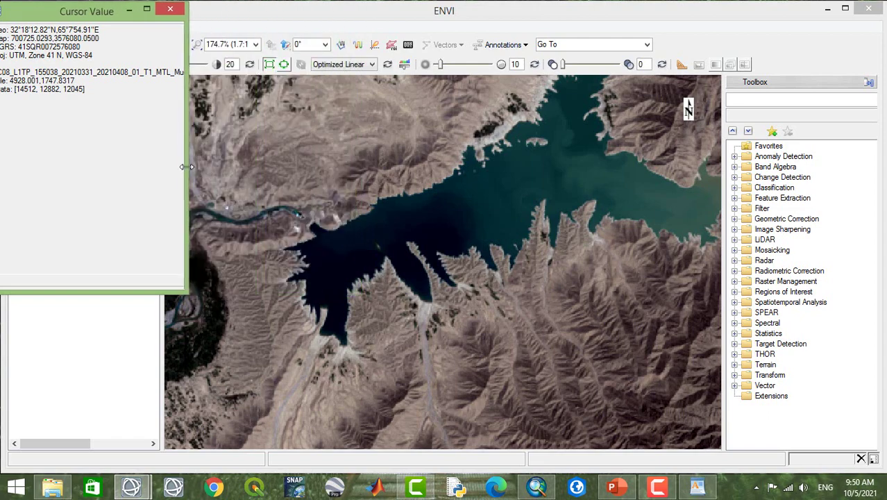
drag(83, 11, 108, 99)
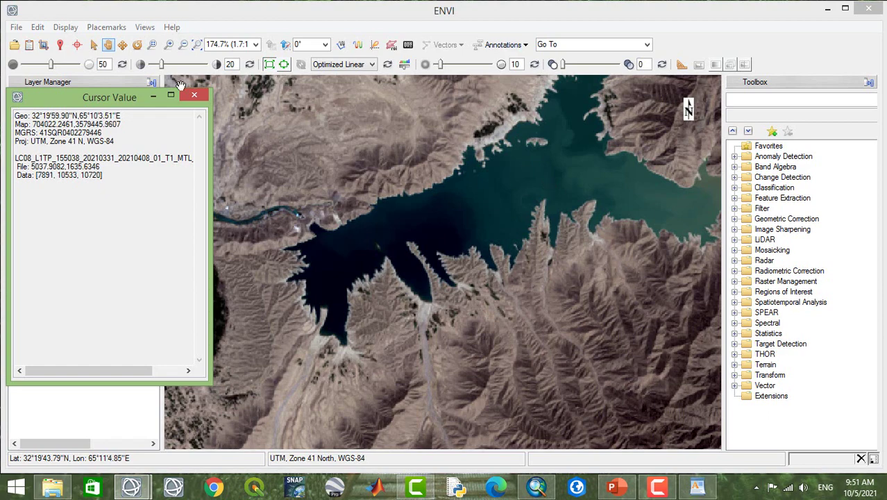
click(193, 94)
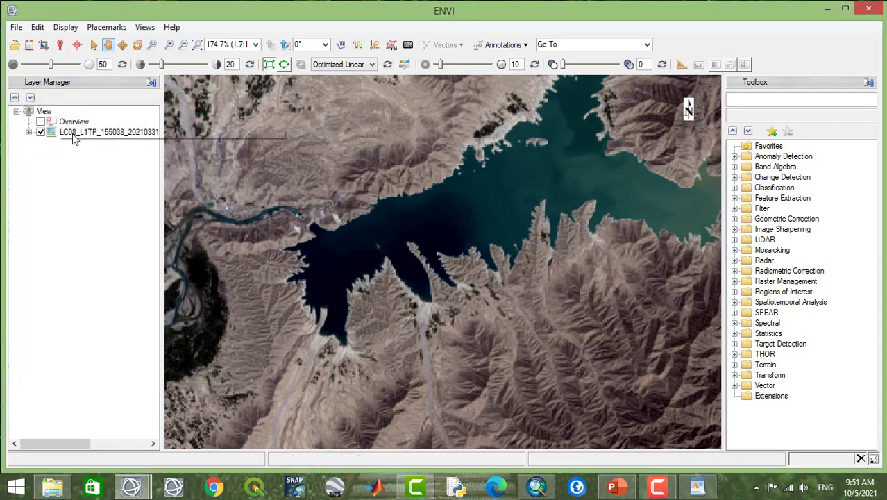
- Review the multispectral layer's selectable bands in the Change Bands dialog and close it without changing anything
right_click(72, 131)
click(109, 176)
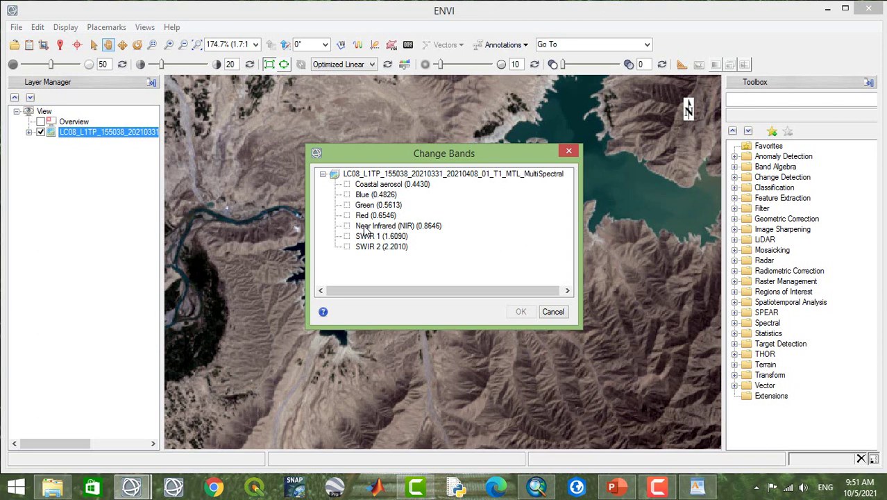
click(568, 151)
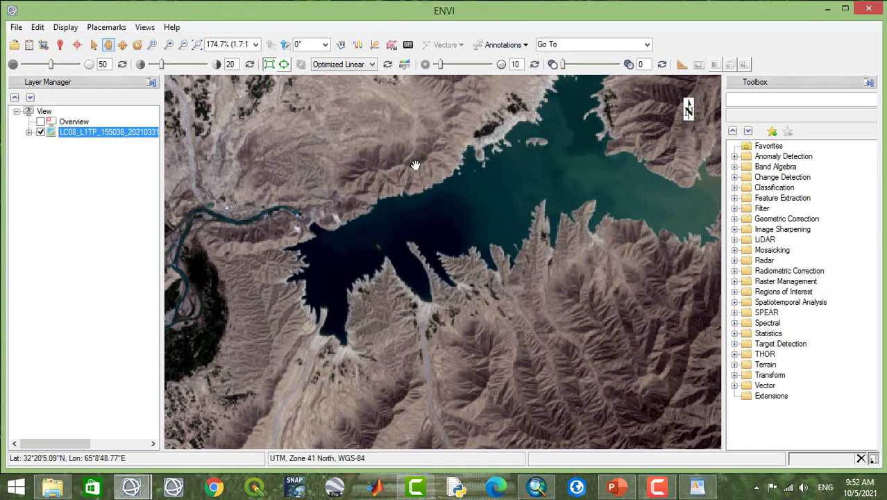
- Display the full multispectral scene in natural colour, with the Red, Green, and Blue bands as red, green, and blue
scroll(415, 166, down, 5)
scroll(415, 166, down, 3)
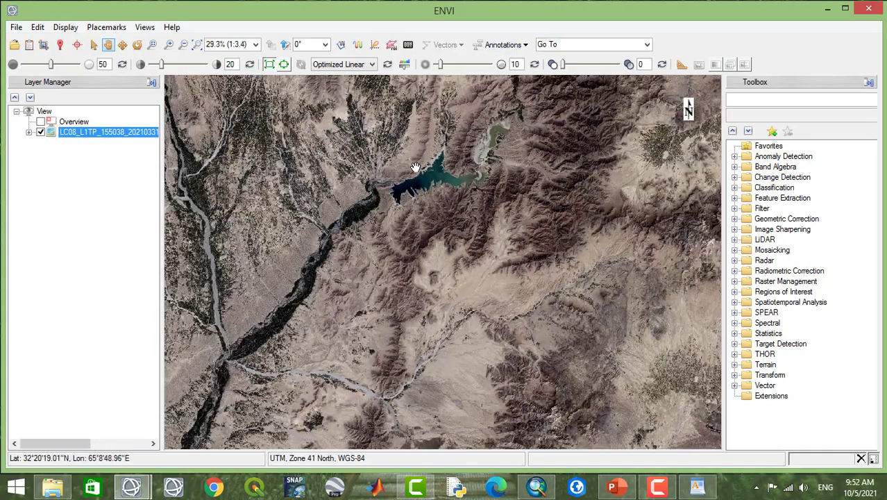
scroll(443, 203, down, 2)
drag(443, 203, 438, 174)
scroll(438, 174, down, 2)
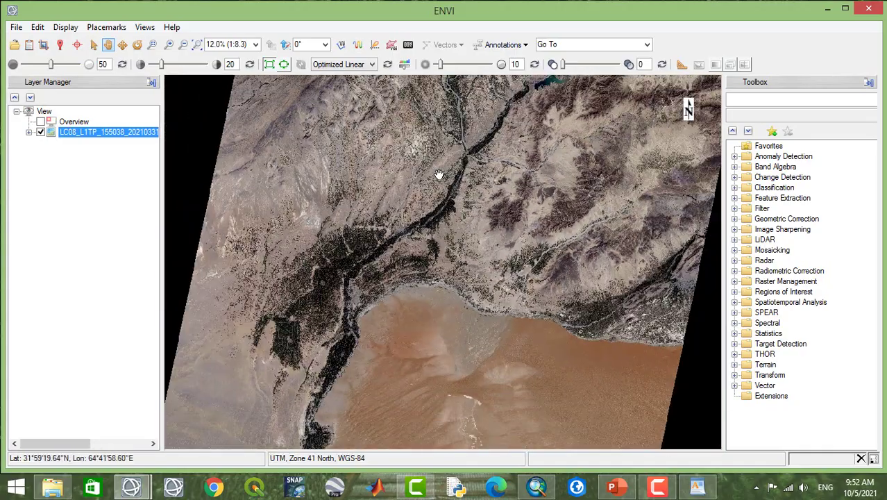
scroll(454, 190, down, 3)
scroll(454, 190, up, 1)
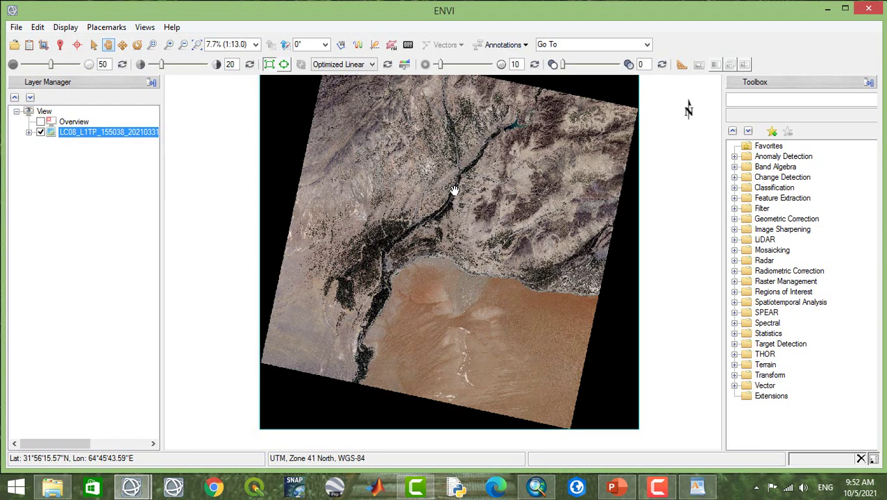
right_click(73, 134)
click(179, 173)
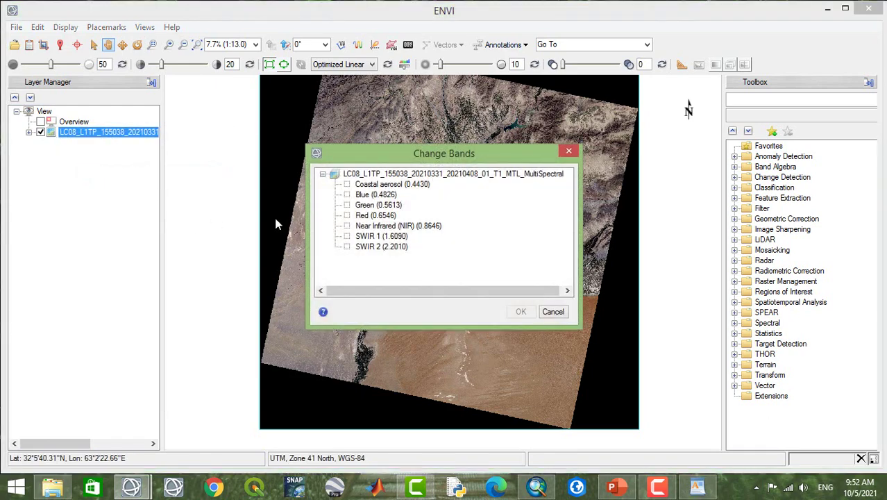
click(348, 214)
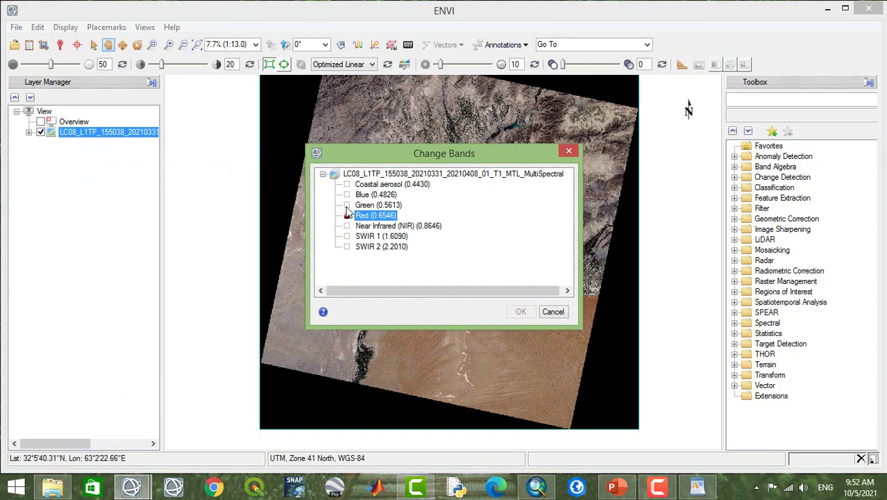
click(349, 205)
click(348, 194)
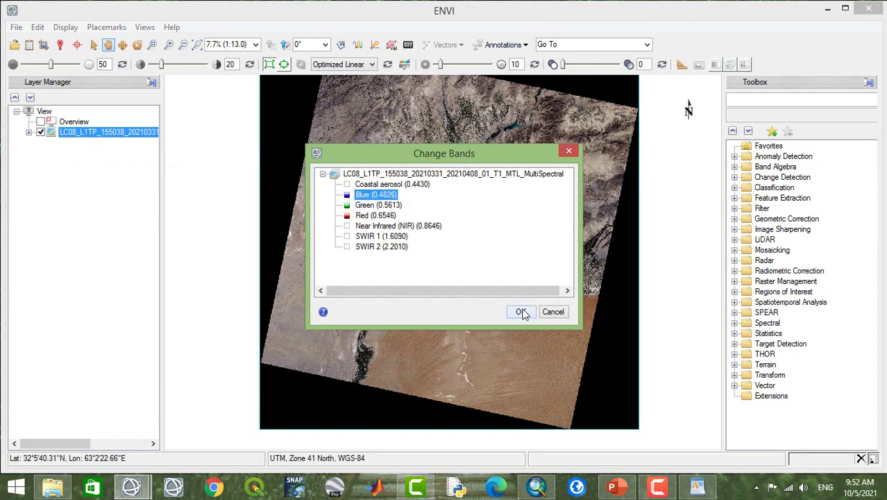
click(522, 312)
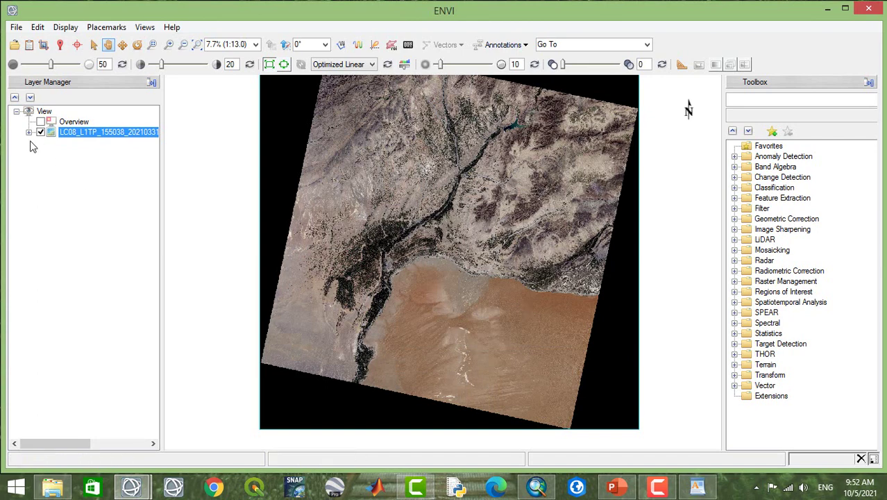
- Change the multispectral layer to a false-colour composite with Near Infrared (NIR) as red, Red as green, and Green as blue
right_click(74, 133)
click(125, 174)
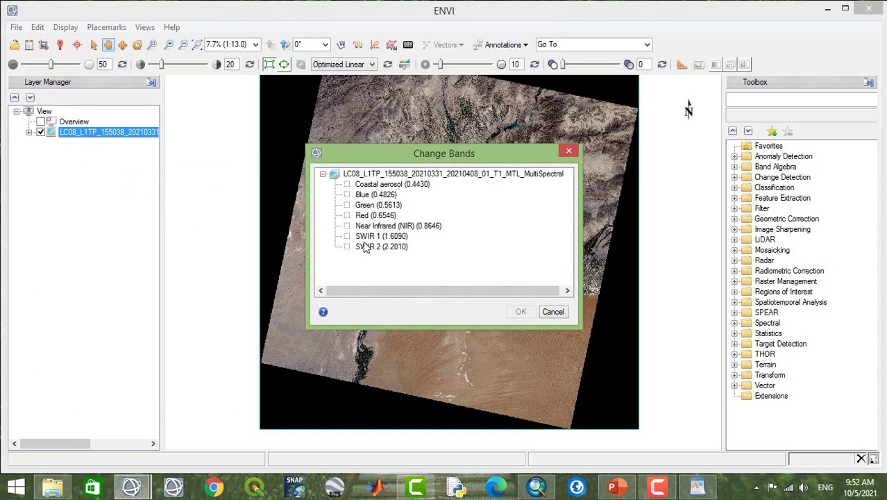
click(347, 226)
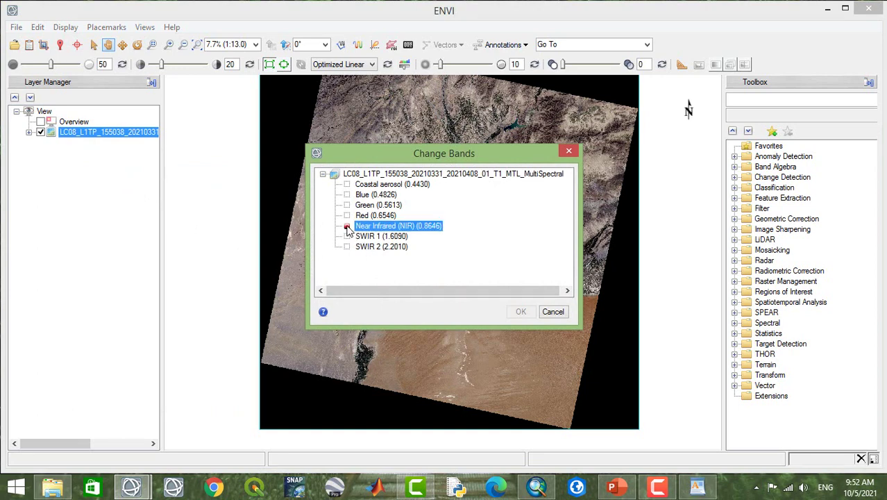
click(349, 216)
click(349, 206)
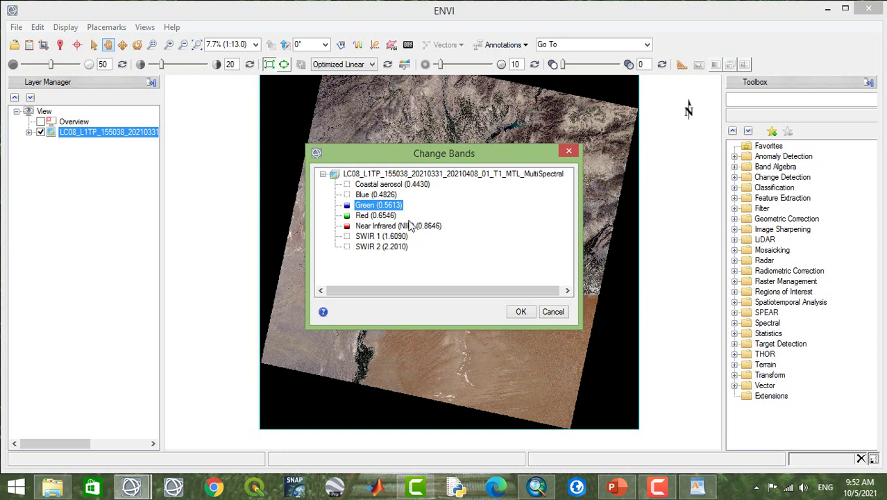
click(520, 312)
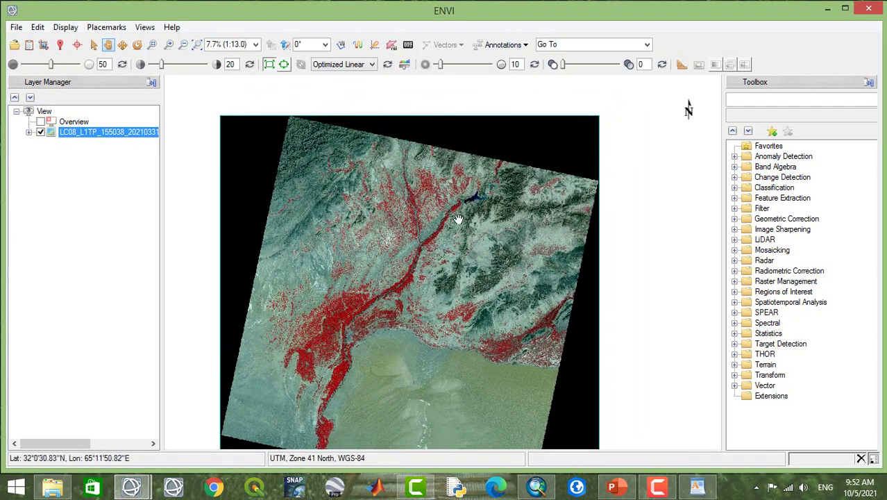
- Change the composite around the river valley and reservoir to Blue as red, Red as green, and Near Infrared (NIR) as blue
scroll(458, 220, up, 3)
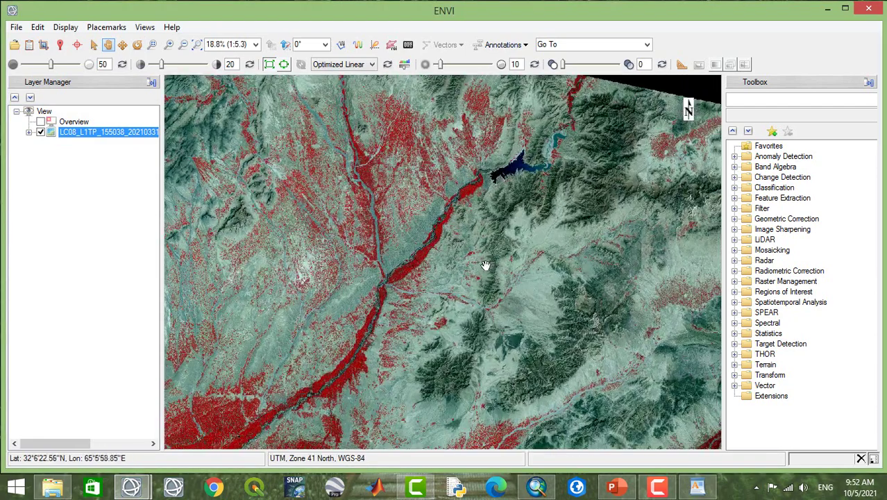
scroll(486, 266, up, 2)
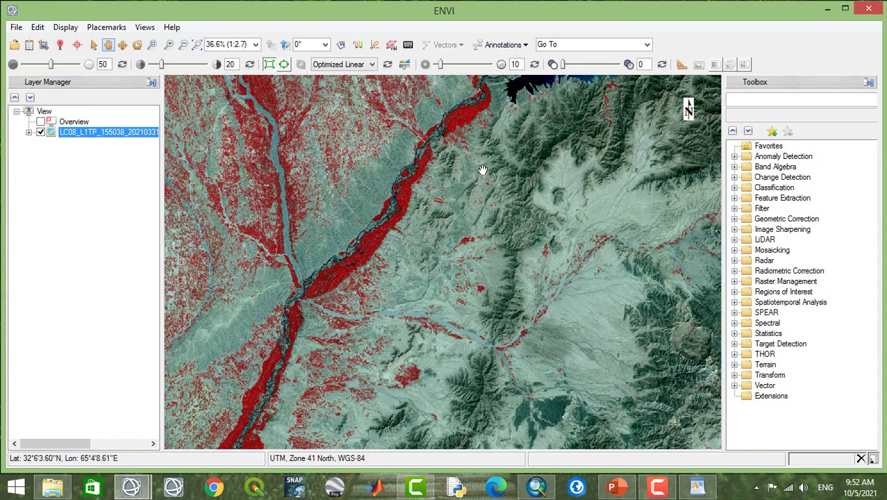
drag(482, 169, 431, 272)
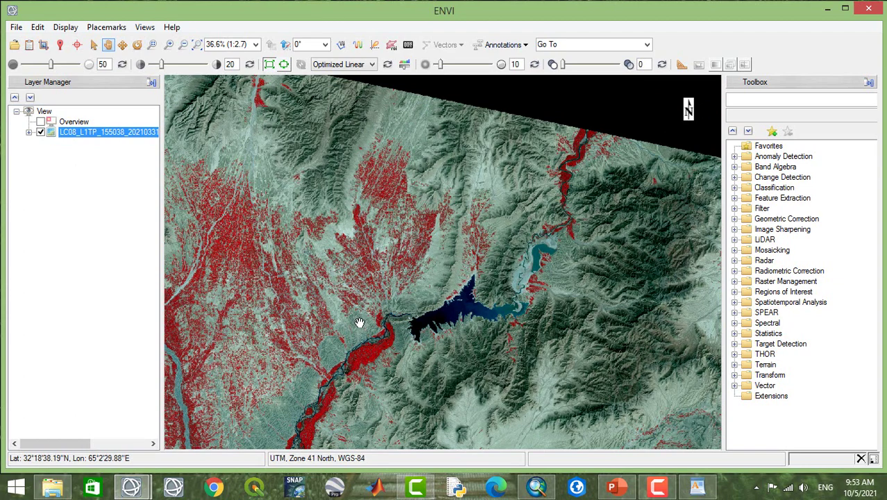
scroll(380, 273, up, 1)
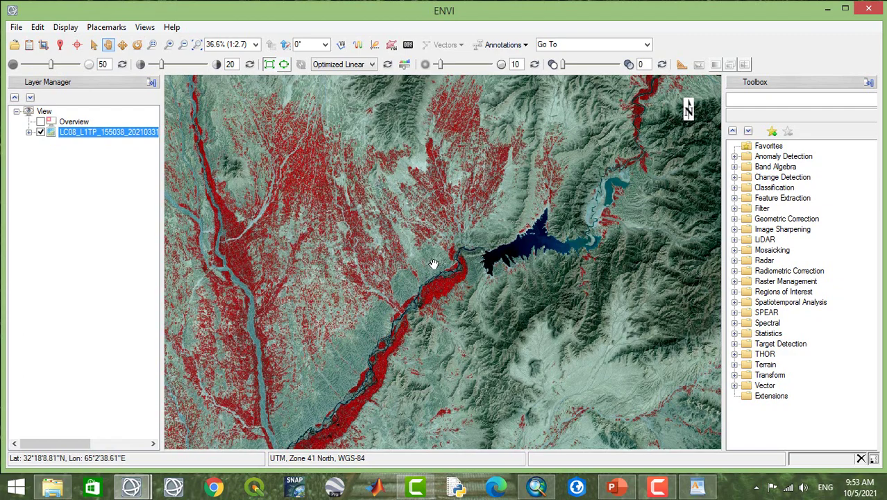
scroll(427, 267, up, 2)
scroll(427, 267, down, 3)
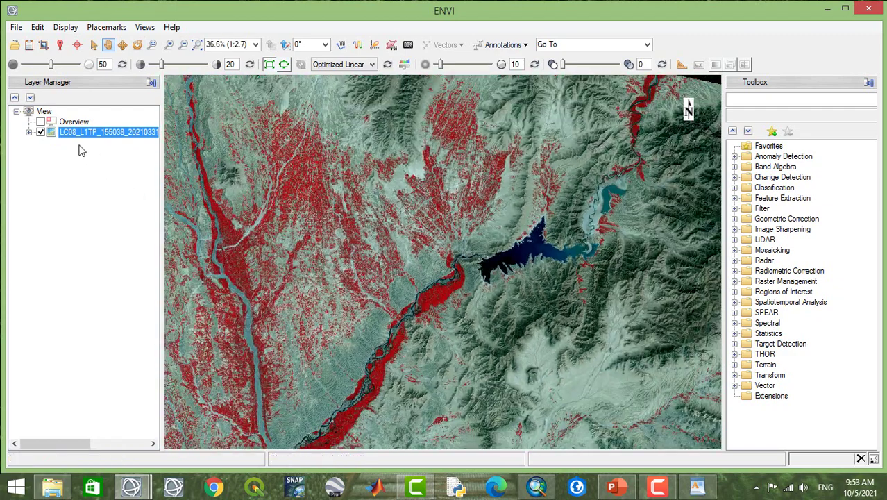
right_click(78, 136)
click(125, 174)
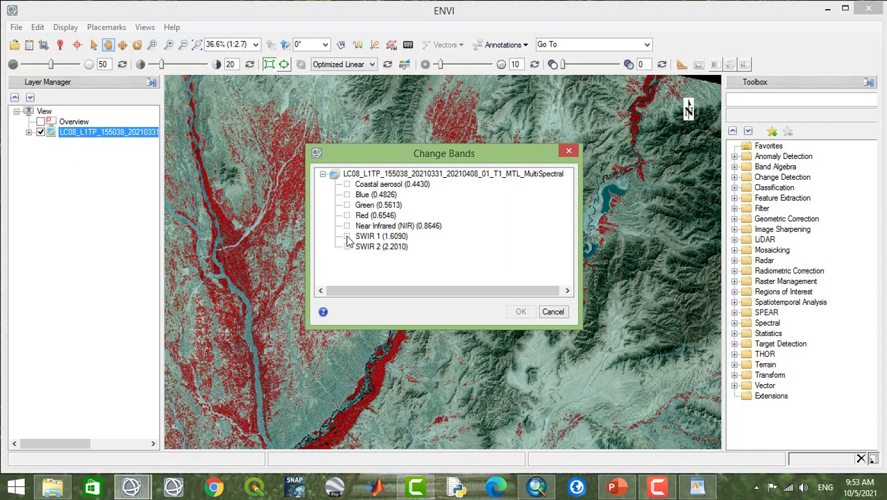
click(347, 195)
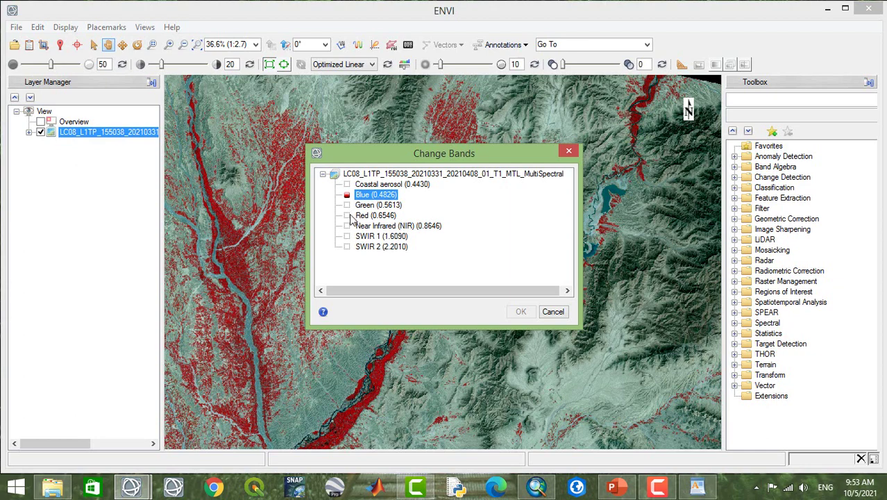
click(350, 217)
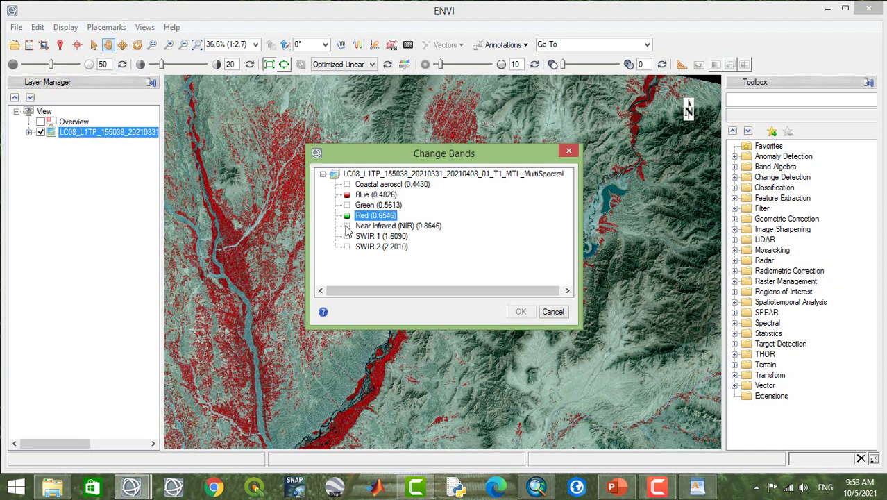
click(347, 226)
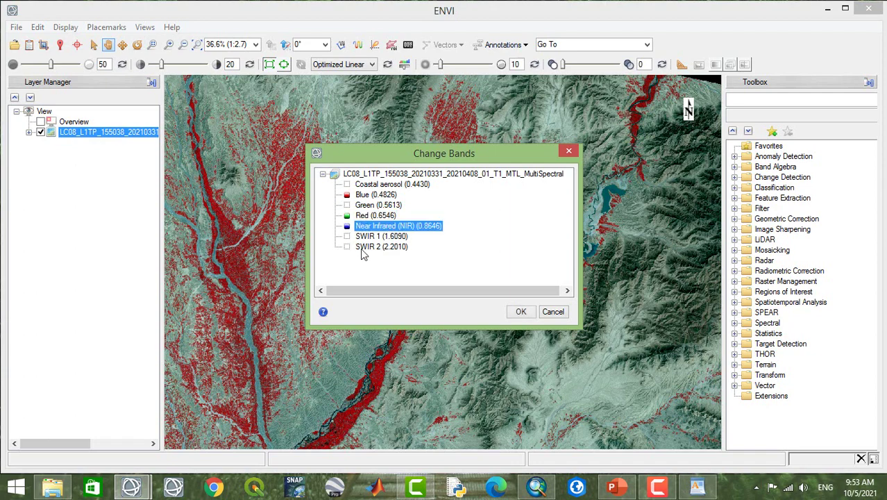
click(521, 311)
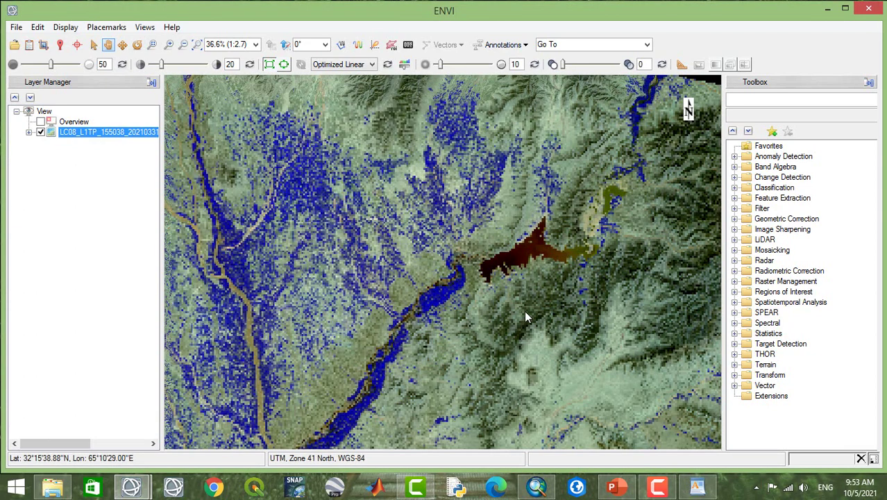
- Examine the vegetation, rivers, and reservoir in the Blue, Red, and NIR composite at several zoom levels
drag(426, 276, 439, 253)
scroll(439, 253, down, 3)
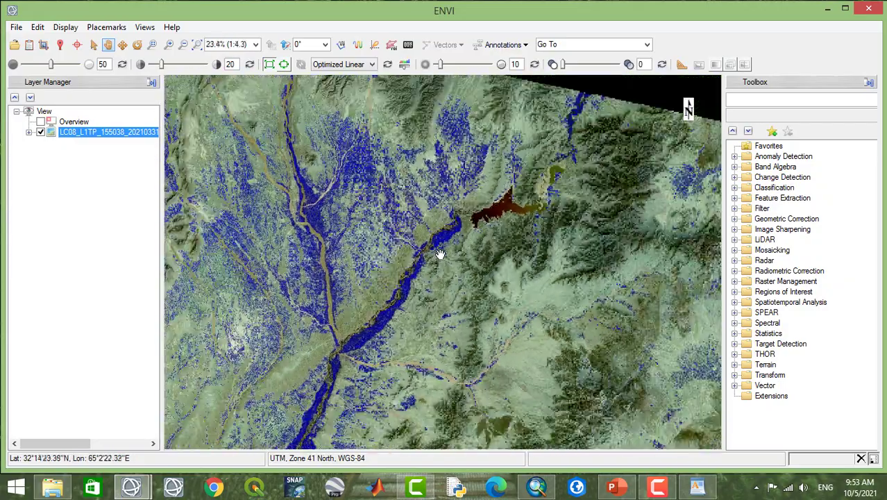
scroll(486, 236, down, 1)
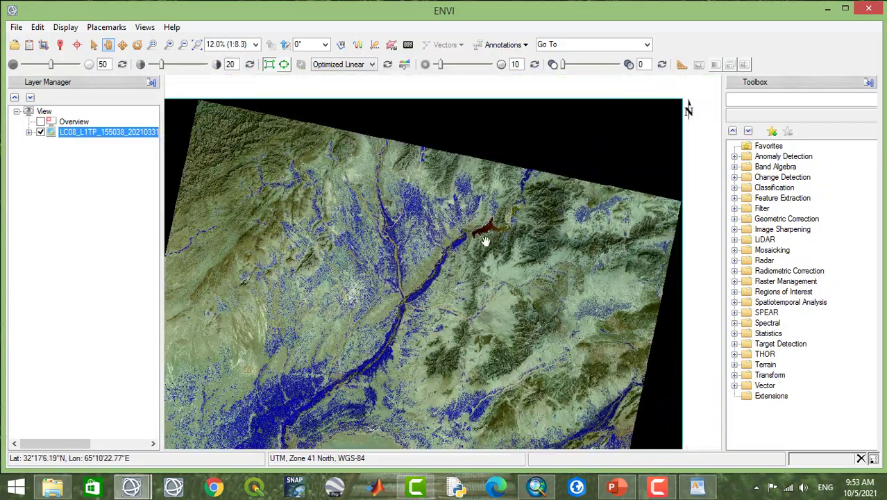
scroll(453, 267, up, 2)
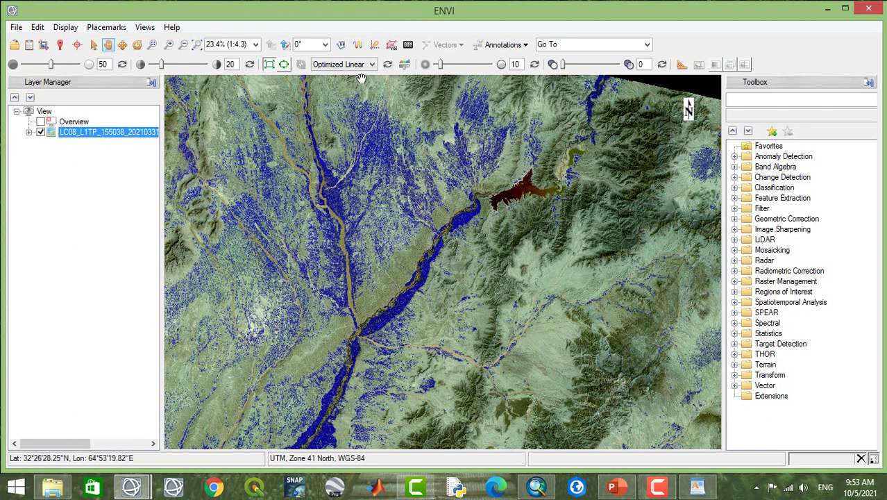
drag(515, 244, 514, 201)
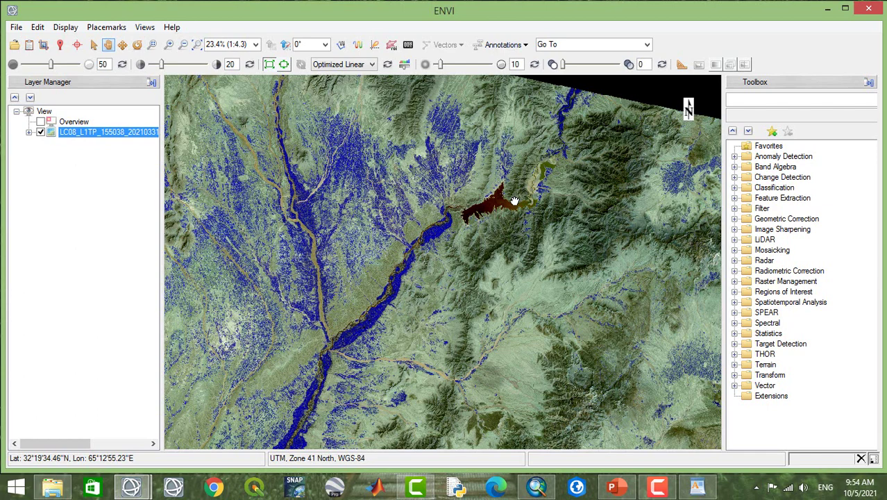
- Check the properties of the LC08_L1TP_155038 scene folder in D:\ENVI with File Explorer, then return to ENVI
click(61, 489)
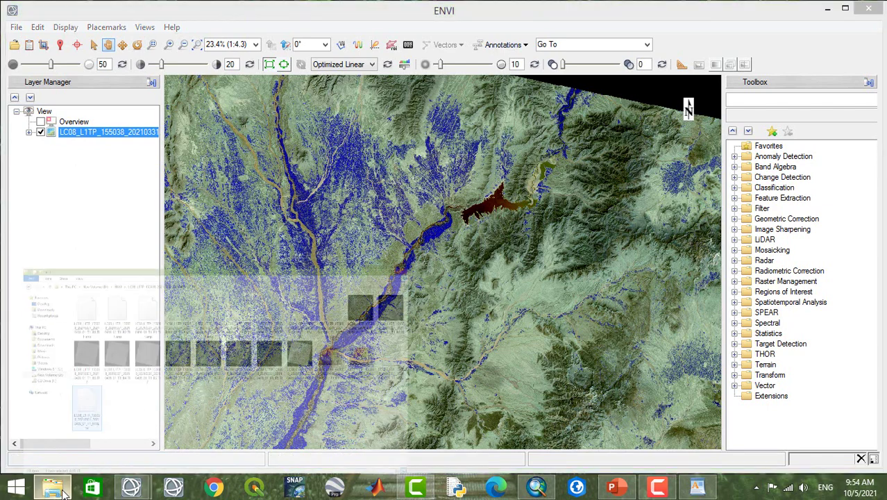
click(60, 43)
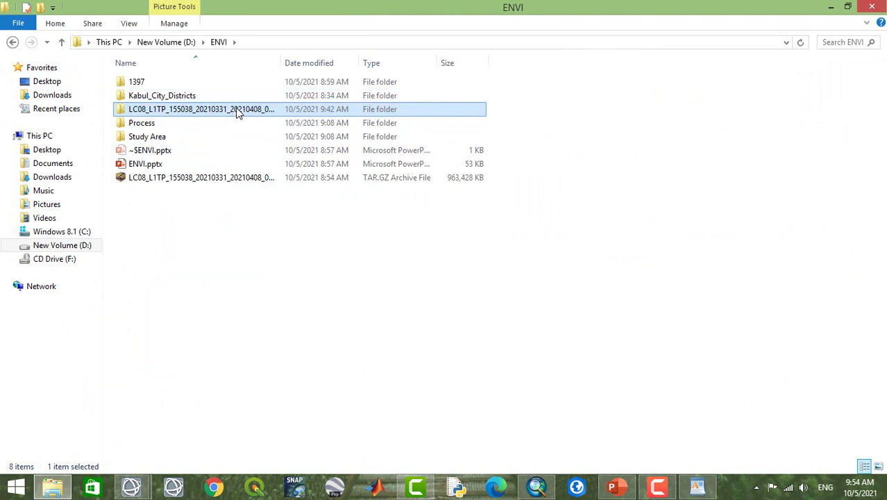
right_click(236, 113)
click(283, 450)
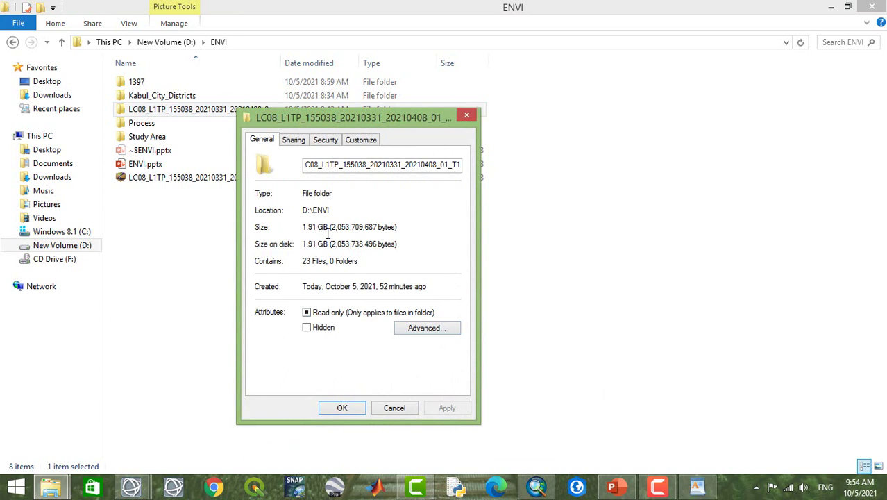
click(394, 407)
click(830, 7)
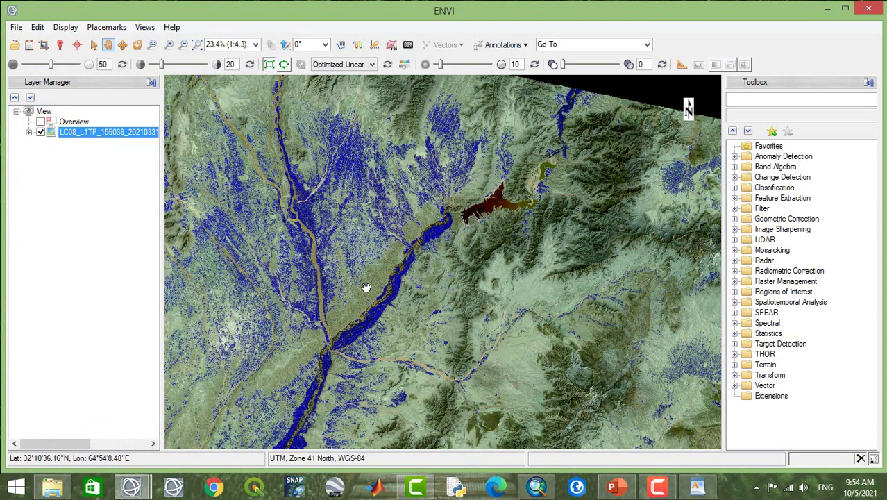
- Examine the full scene extent and the river valley leading to the reservoir in the current composite
drag(376, 257, 491, 174)
scroll(467, 198, down, 4)
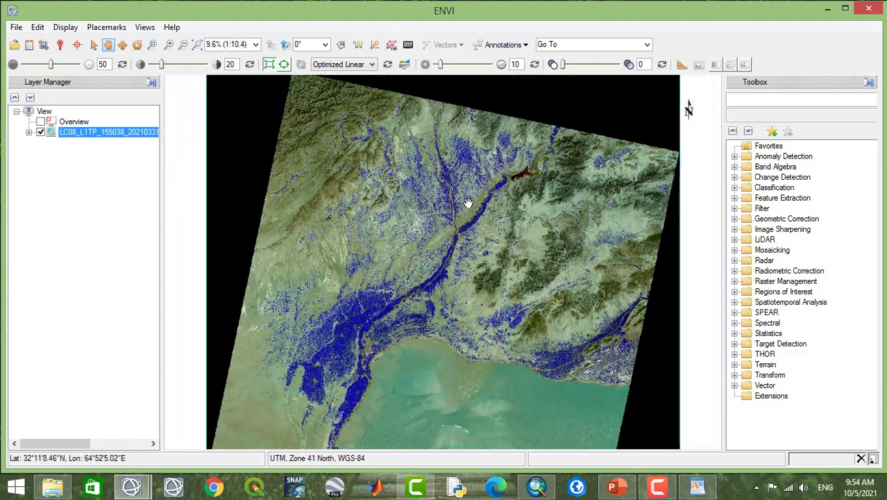
scroll(467, 201, down, 1)
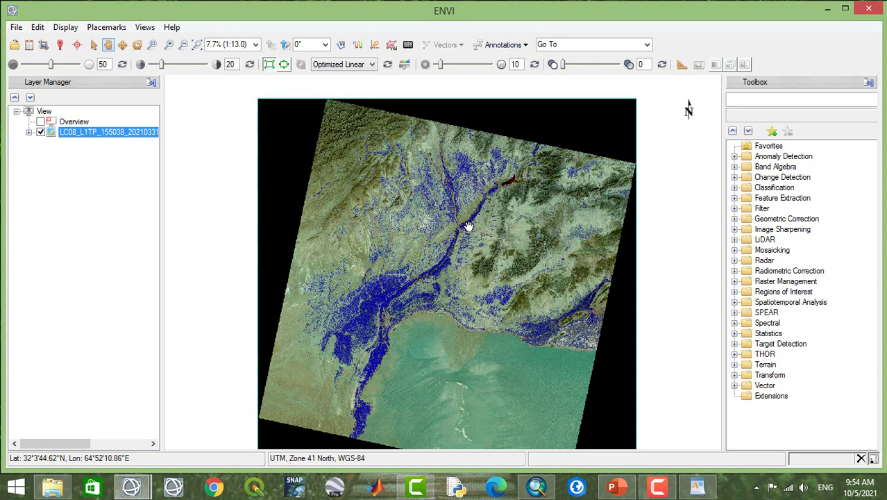
scroll(483, 204, up, 1)
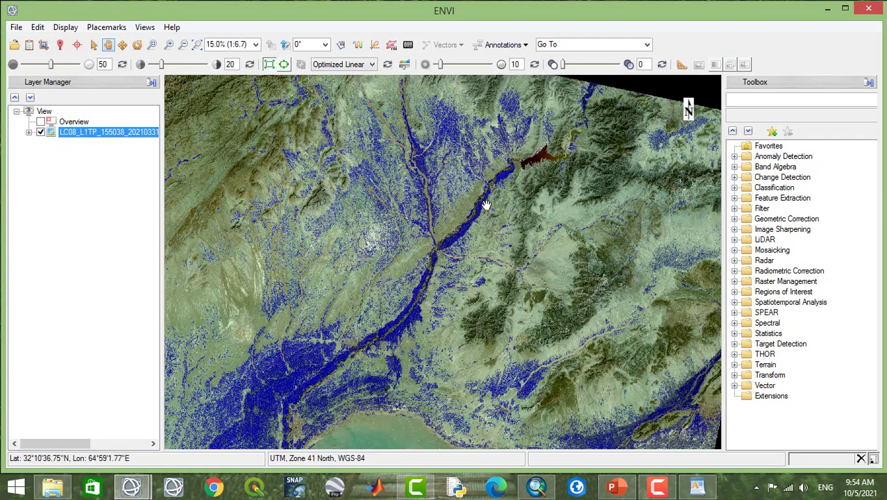
scroll(456, 229, up, 1)
drag(456, 229, 452, 220)
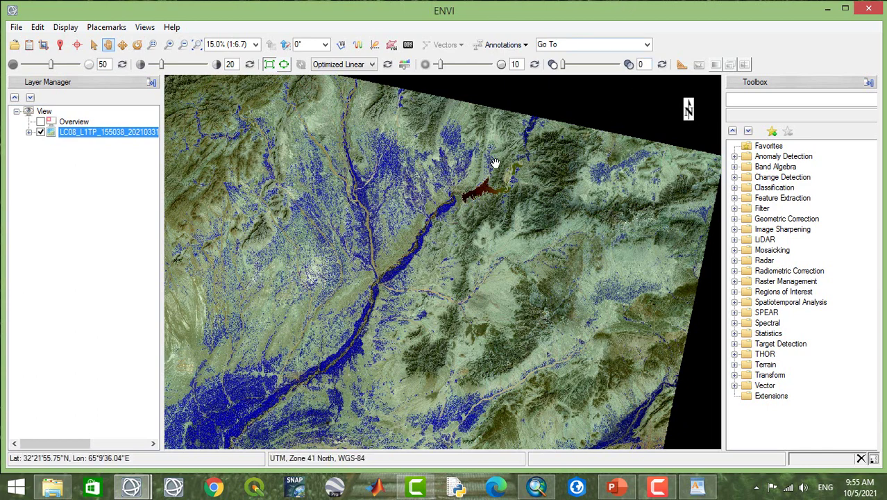
drag(477, 126, 459, 82)
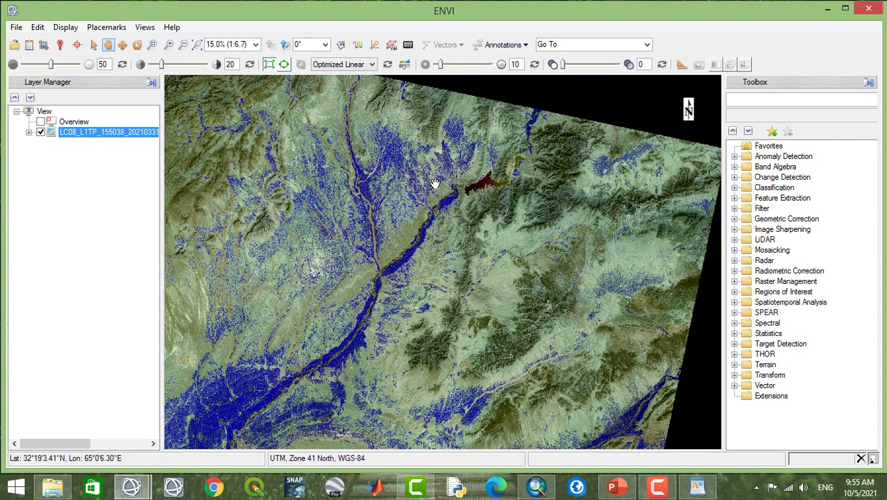
- Search the Toolbox for "Radio" and open the Radiometric Calibration tool
click(767, 103)
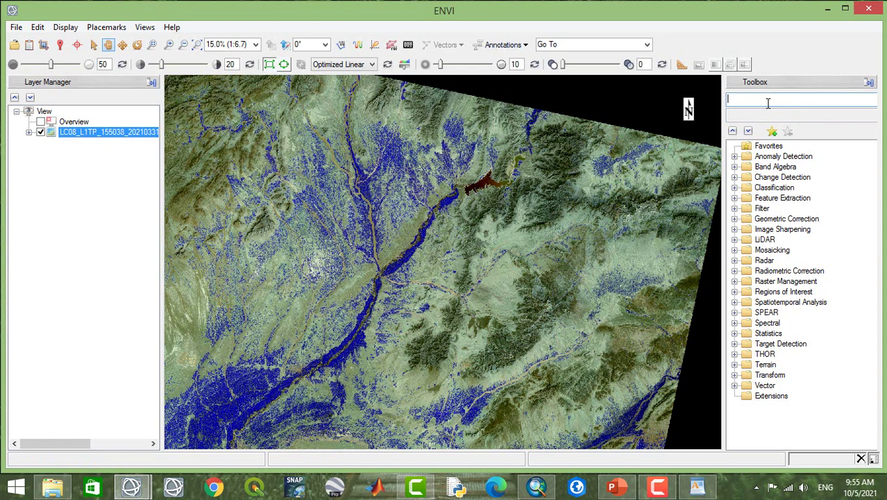
text(Radi)
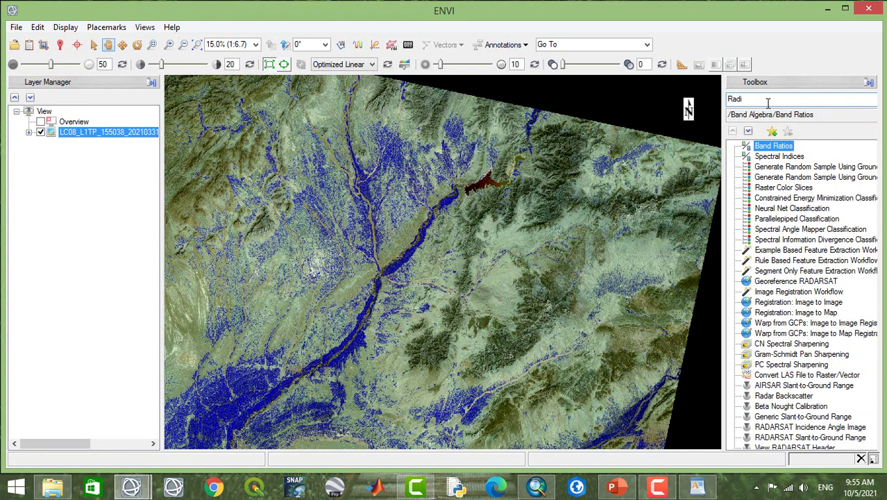
text(o)
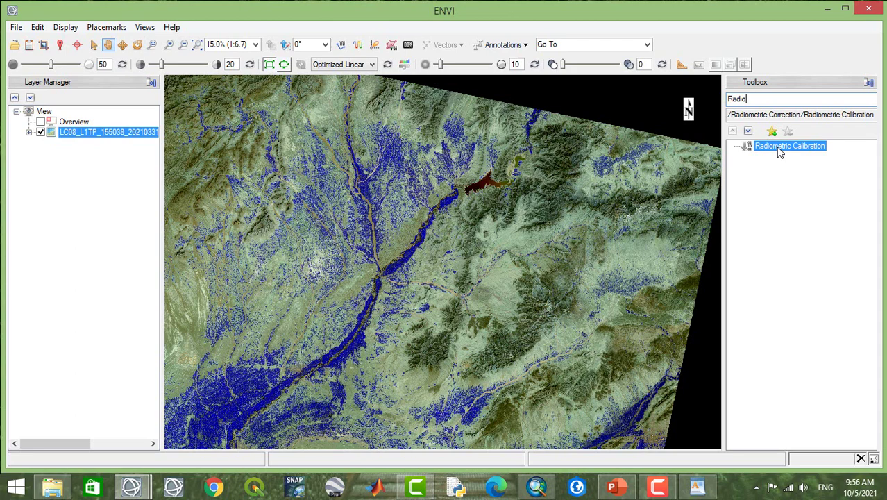
double_click(778, 147)
- Review the Landsat rasters offered as calibration input, then close the file selection without choosing one
drag(445, 115, 462, 46)
drag(444, 183, 505, 184)
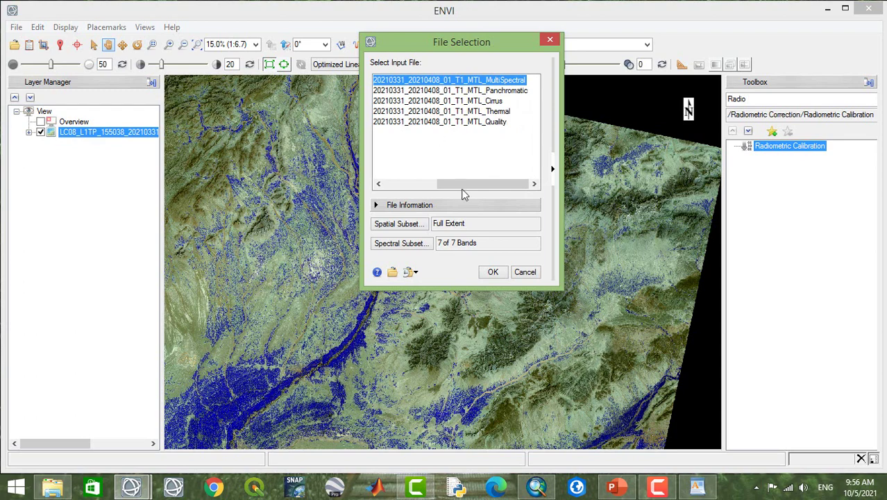
drag(484, 188, 498, 177)
mouse_move(481, 184)
mouse_down()
mouse_move(424, 190)
mouse_move(482, 183)
mouse_move(473, 186)
mouse_up()
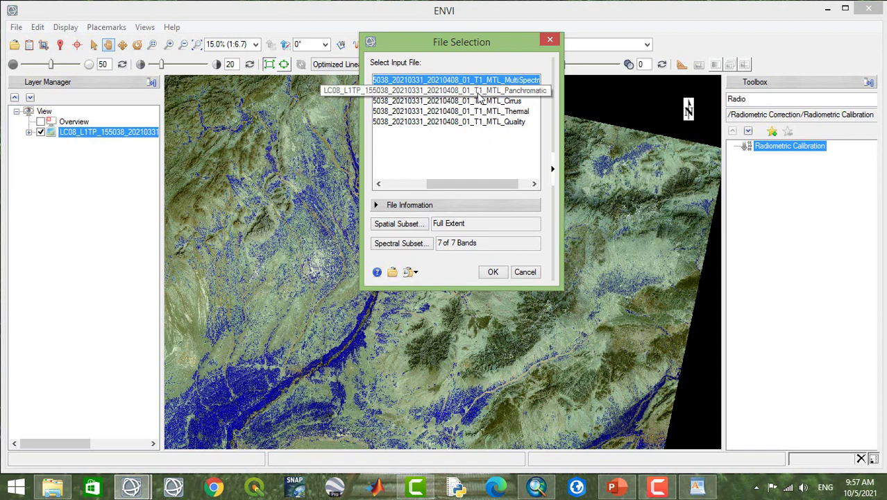
click(550, 41)
- View the multispectral layer's metadata and check its pixel size in the Map Info section
right_click(88, 135)
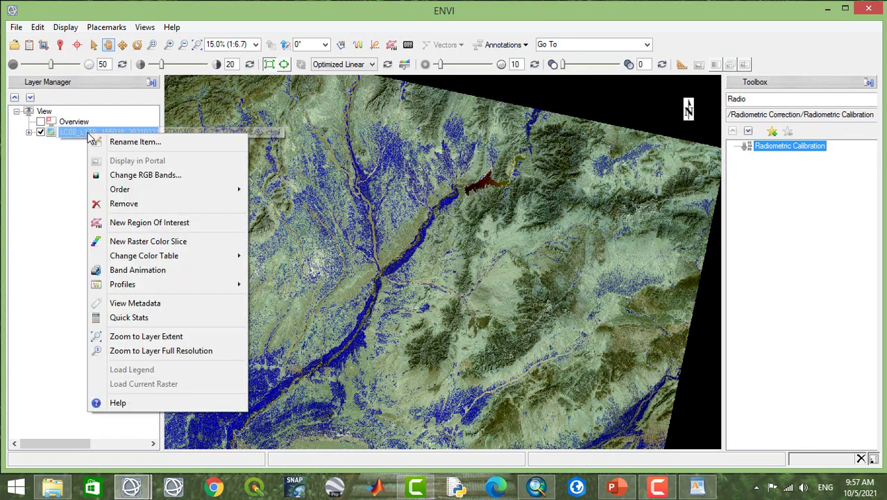
click(172, 308)
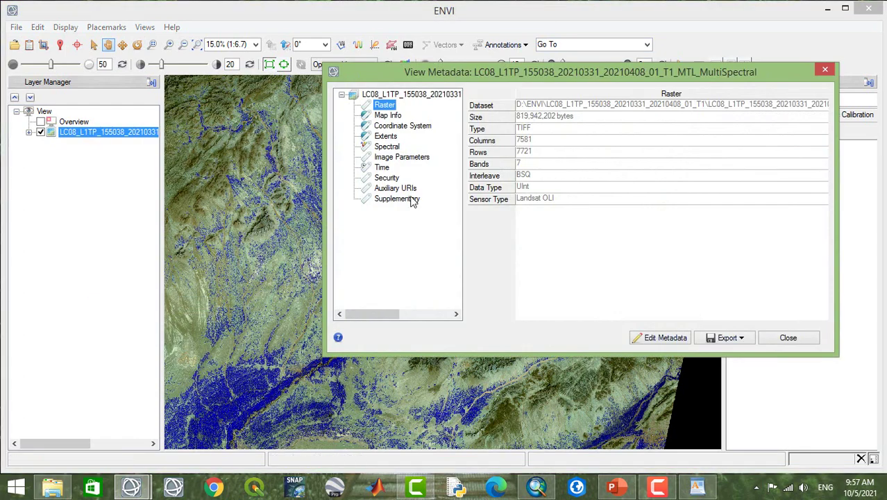
click(387, 117)
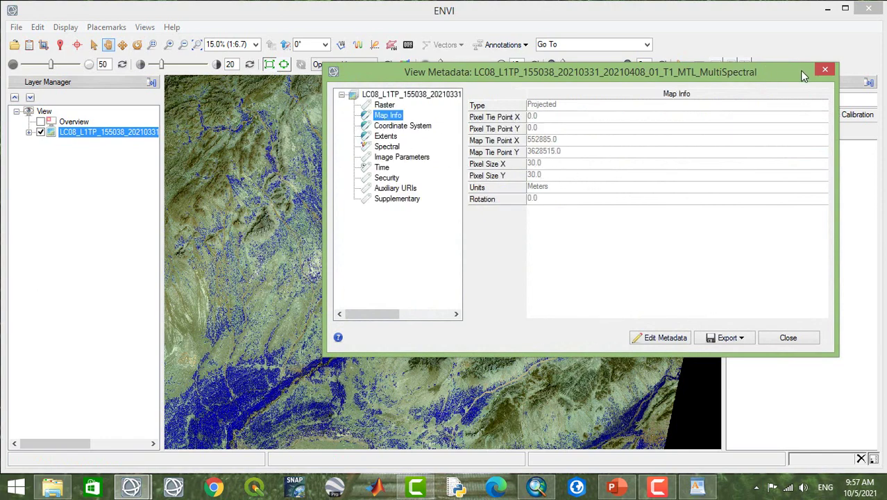
click(825, 70)
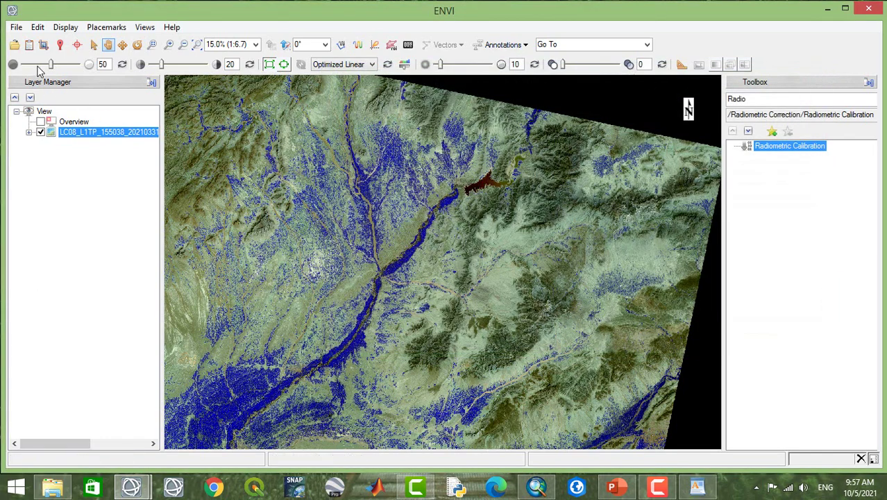
- Load the Panchromatic (0.5917) band from the Data Manager into the current view
click(43, 43)
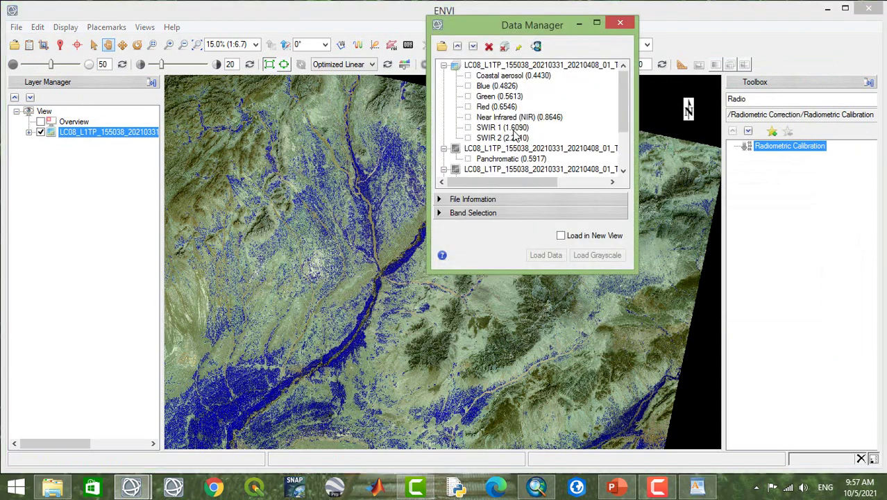
scroll(622, 132, down, 2)
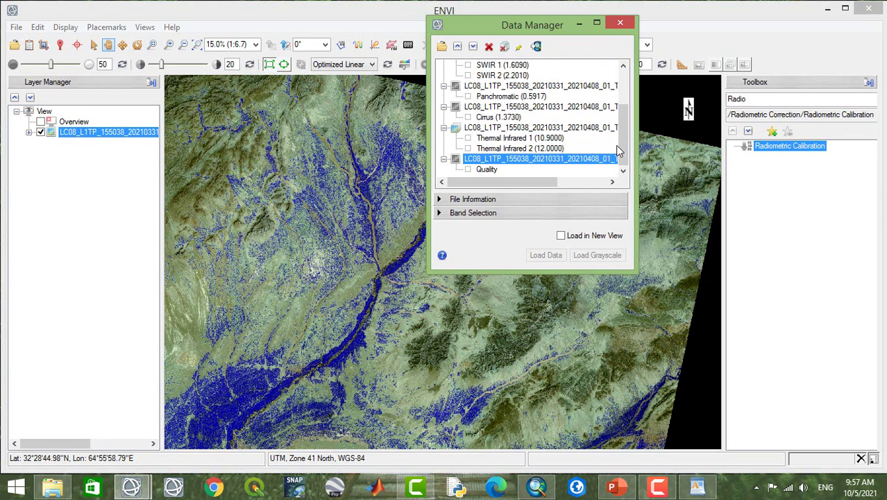
click(511, 96)
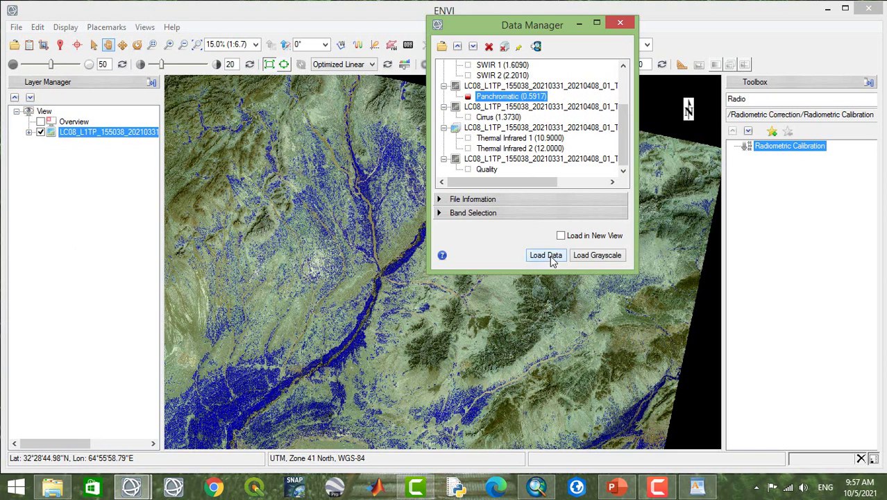
click(545, 254)
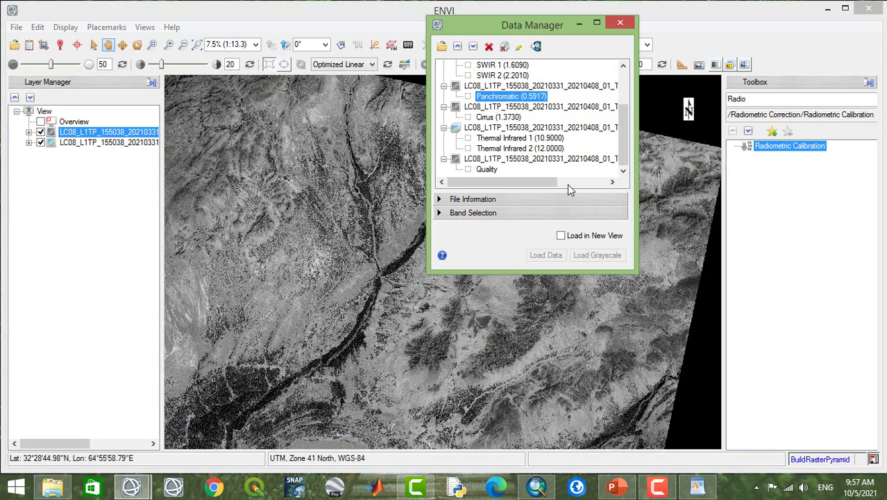
click(619, 22)
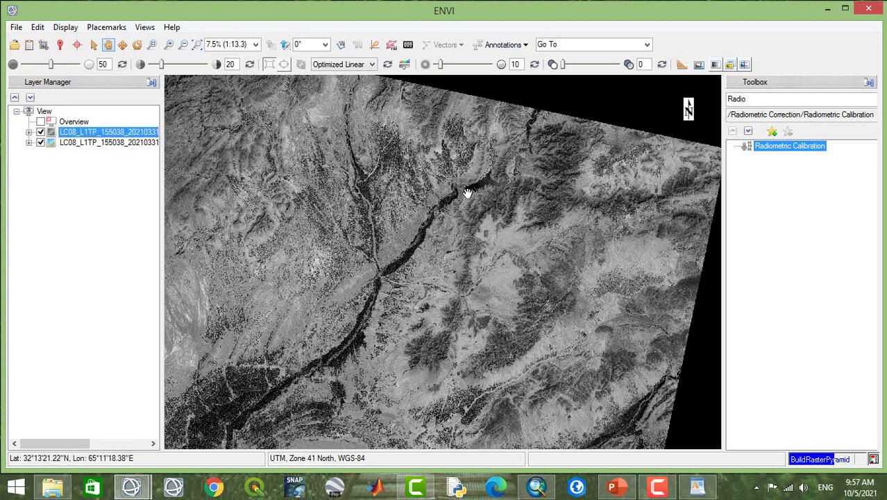
- View the panchromatic layer's metadata and check its pixel size in the Map Info section
right_click(89, 133)
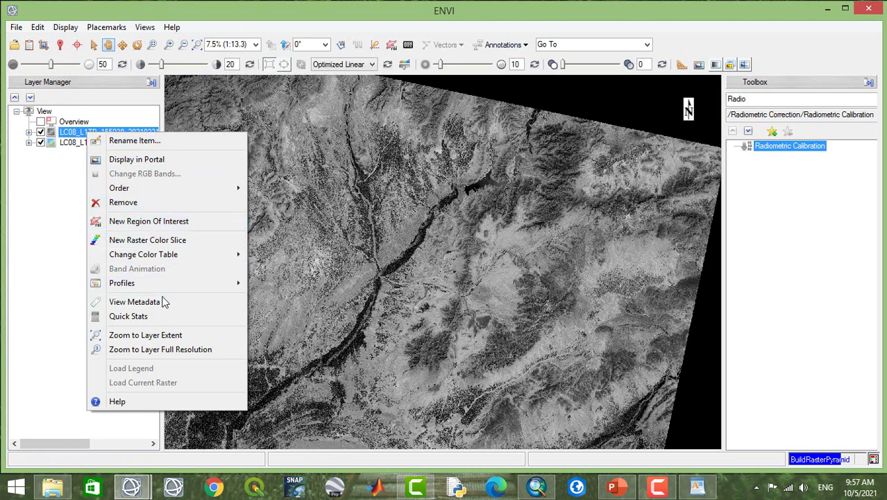
click(134, 302)
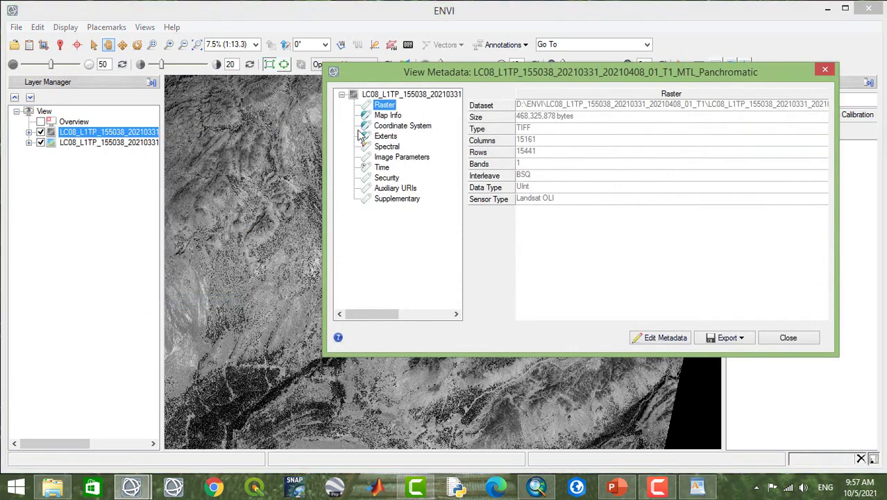
click(380, 117)
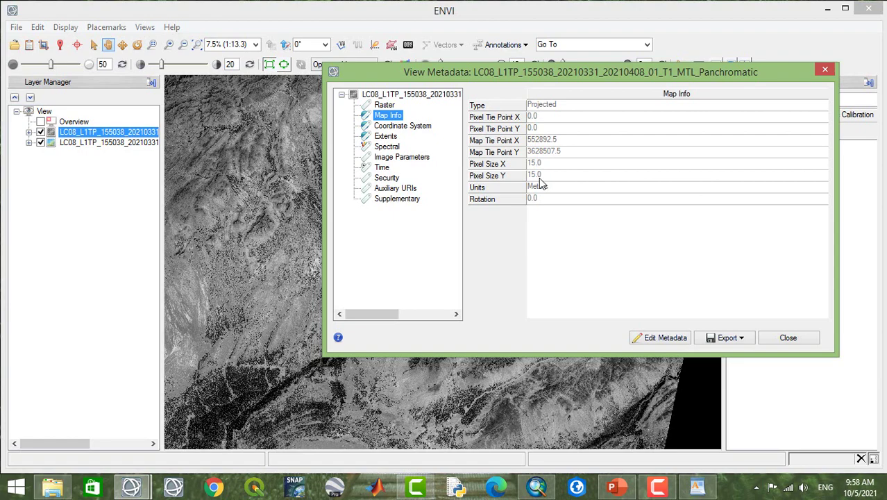
click(789, 337)
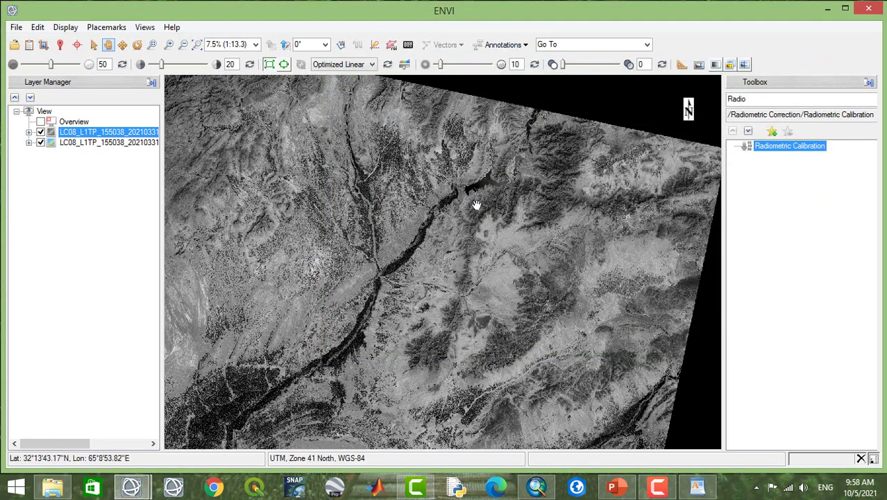
- Examine the dam and reservoir shoreline up close in the panchromatic layer, then hide it to compare with the multispectral composite
scroll(466, 208, up, 2)
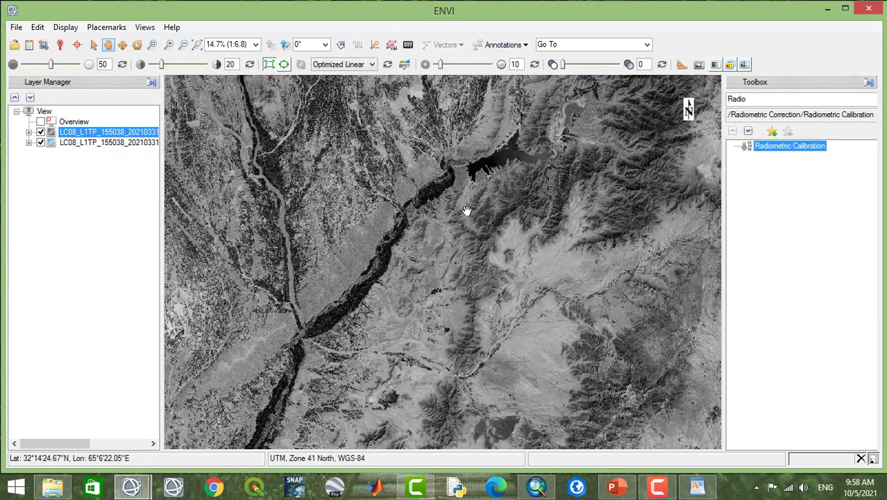
scroll(466, 210, up, 1)
drag(425, 170, 447, 257)
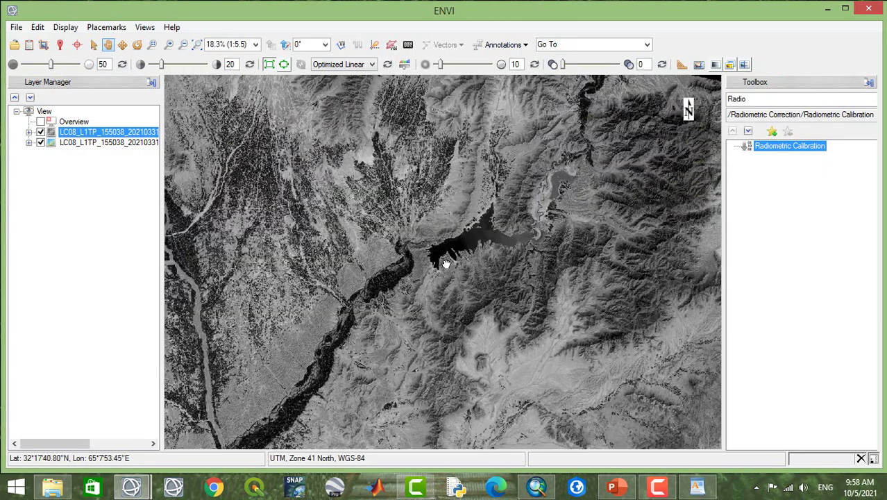
scroll(444, 254, up, 2)
scroll(441, 258, up, 5)
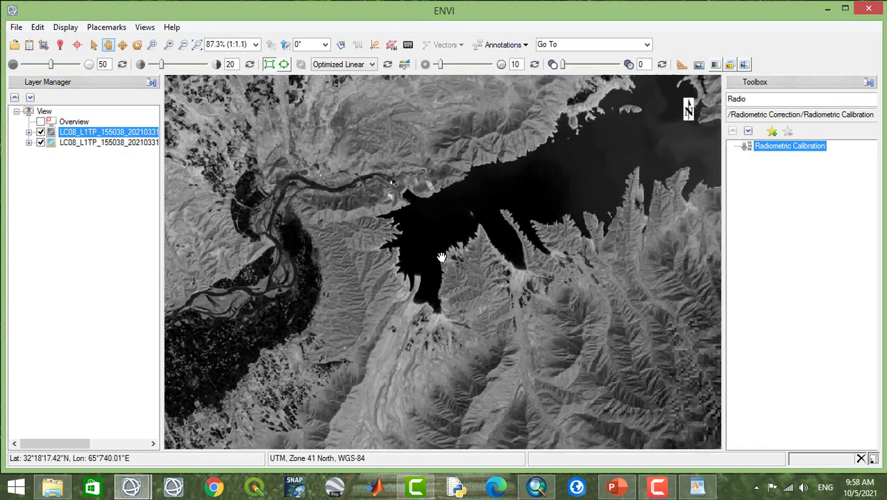
scroll(441, 258, down, 3)
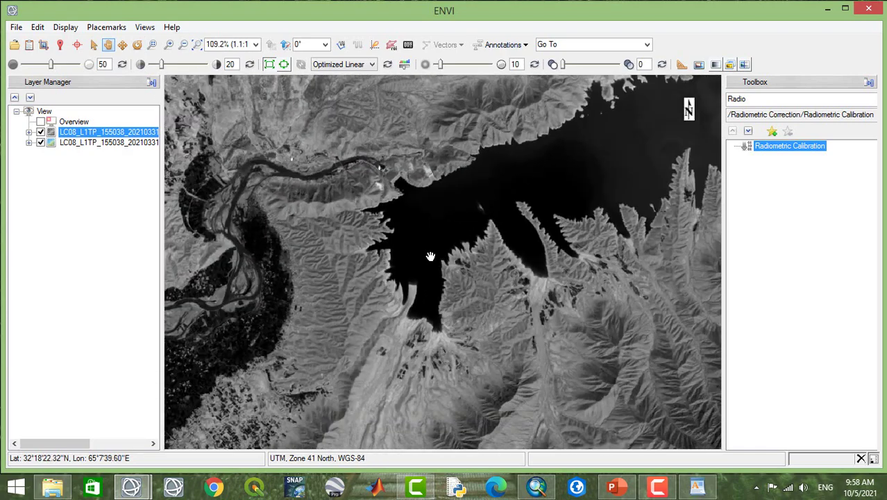
scroll(515, 219, up, 3)
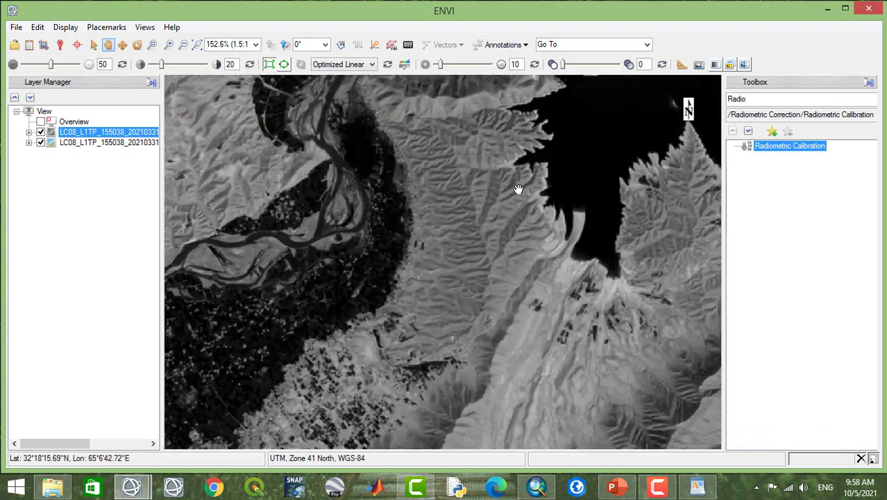
scroll(483, 306, up, 2)
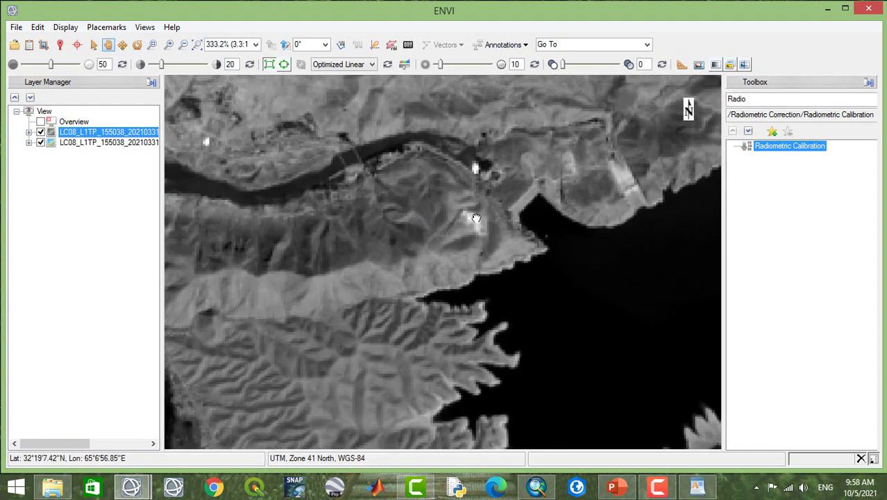
drag(475, 218, 462, 159)
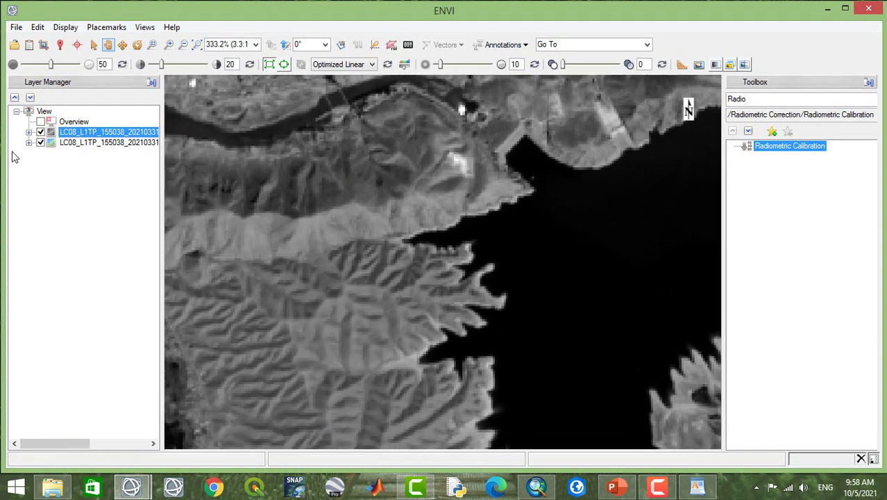
click(40, 132)
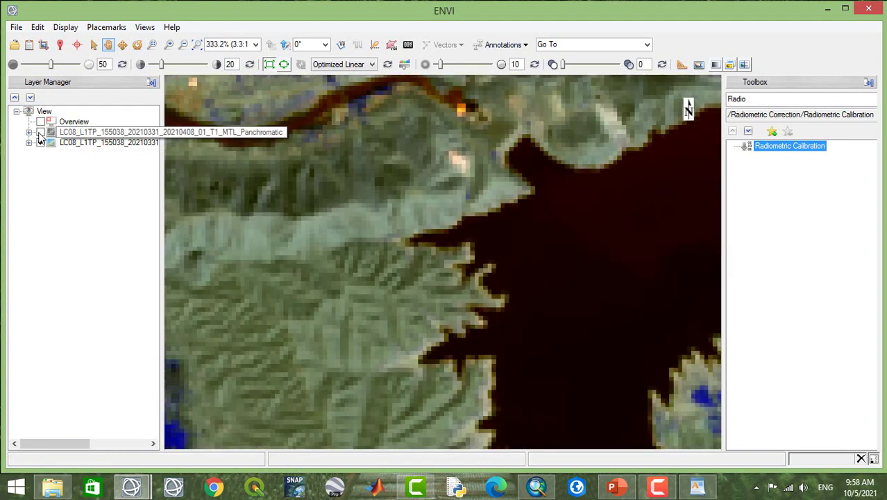
- Toggle the panchromatic layer's visibility repeatedly to compare its detail with the multispectral composite around the reservoir
click(41, 133)
click(40, 132)
click(40, 133)
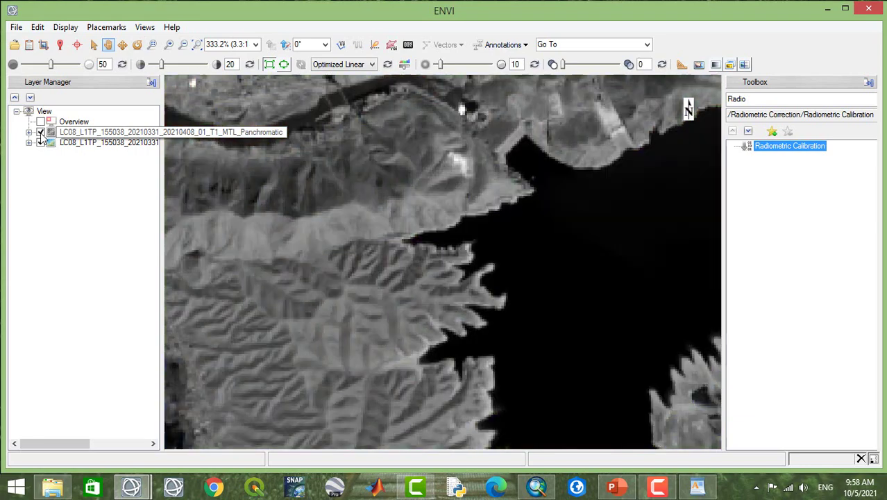
click(40, 132)
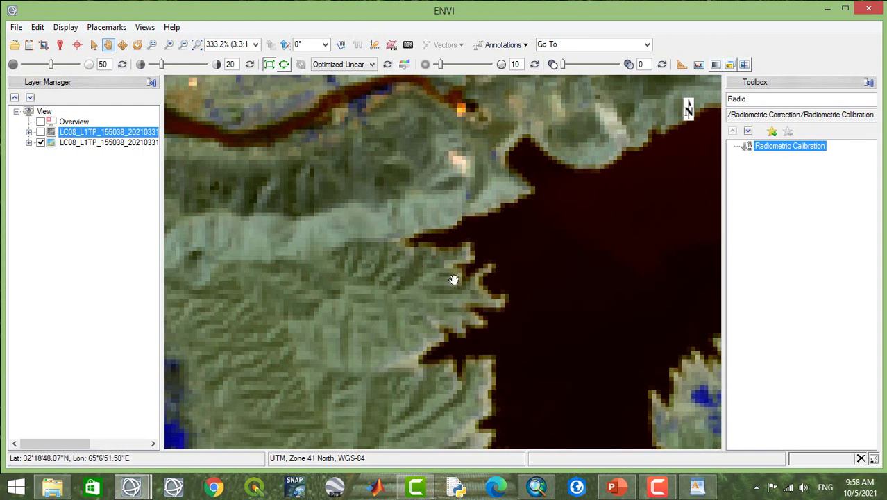
click(41, 132)
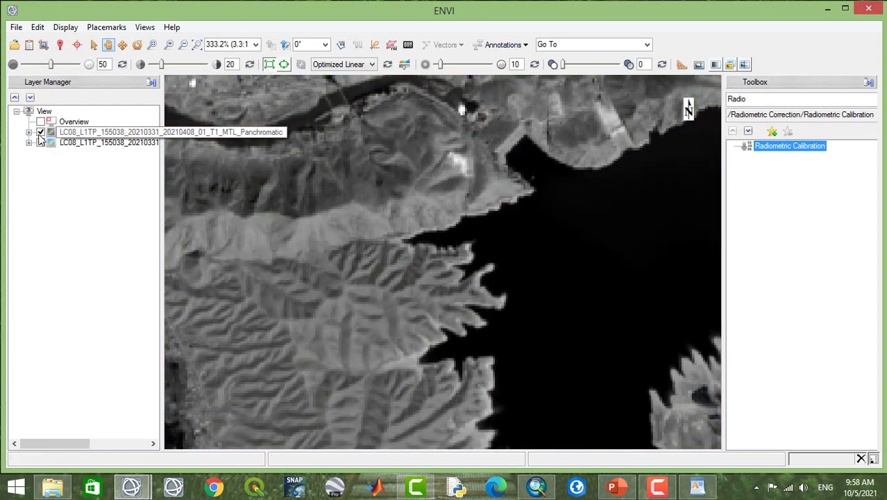
click(41, 142)
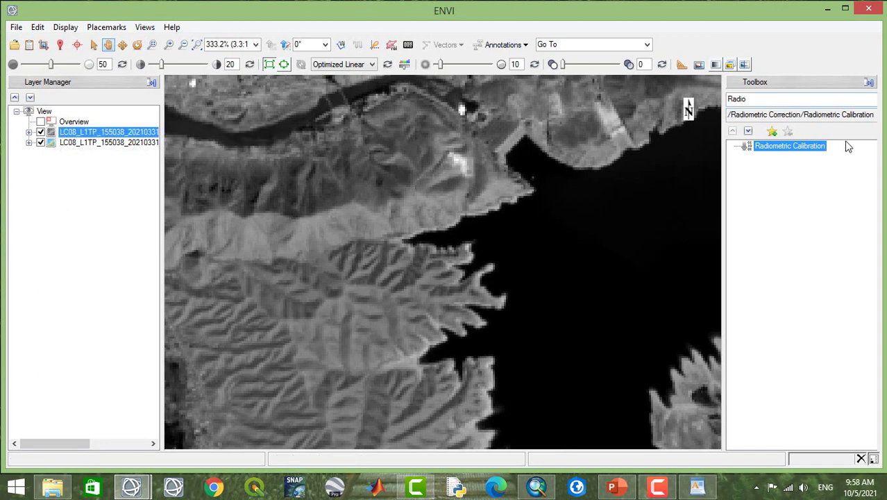
- Hide the panchromatic layer and remove it from the view
click(41, 131)
right_click(84, 135)
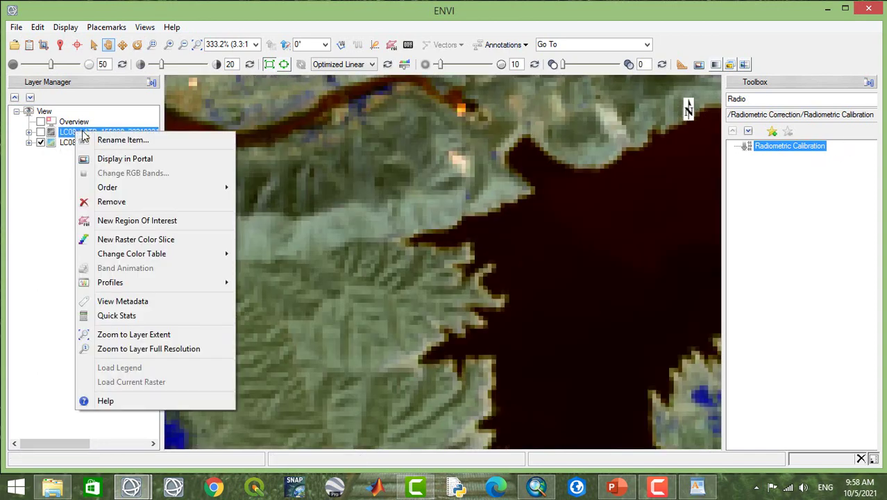
click(136, 202)
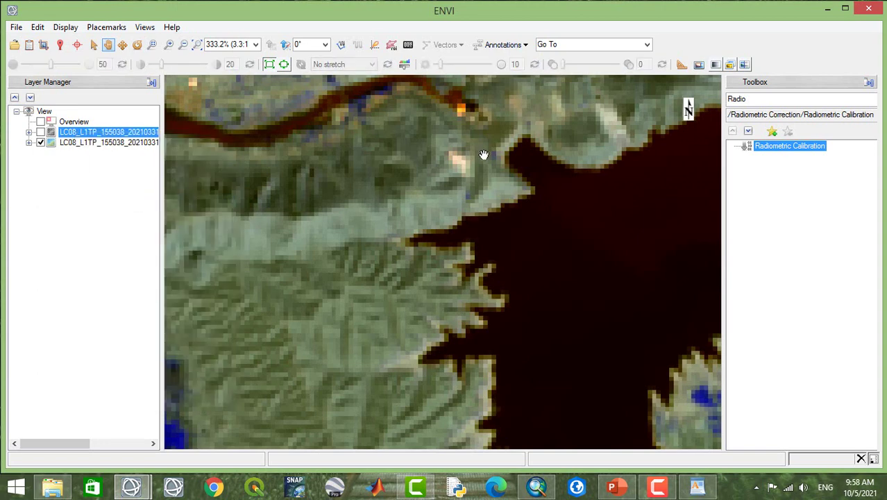
- Start the Radiometric Calibration tool, look through the available input files and select the MultiSpectral dataset
right_click(793, 147)
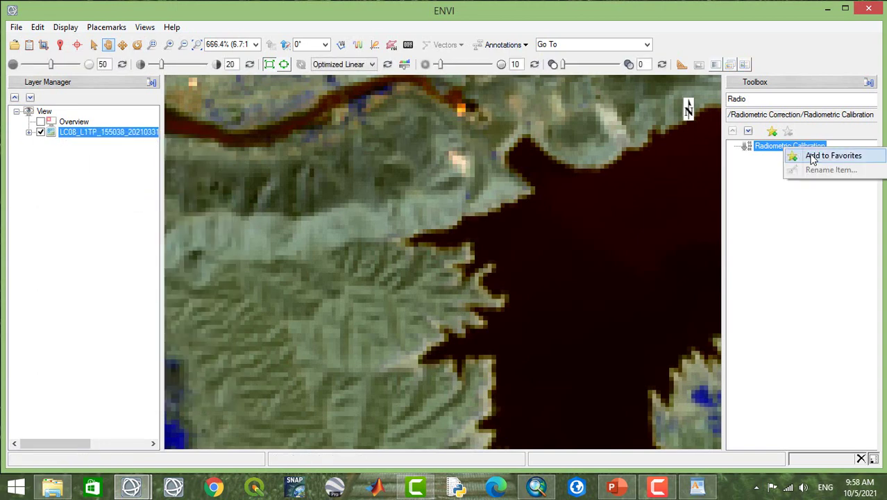
double_click(764, 146)
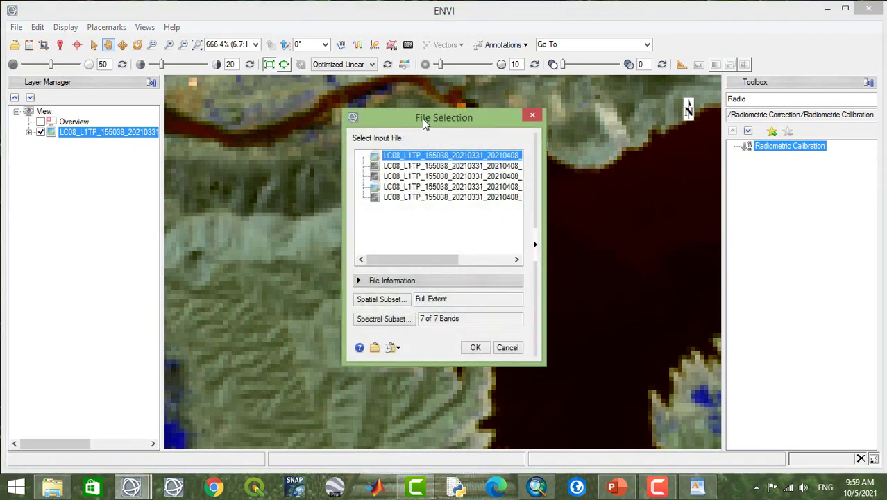
drag(421, 119, 398, 86)
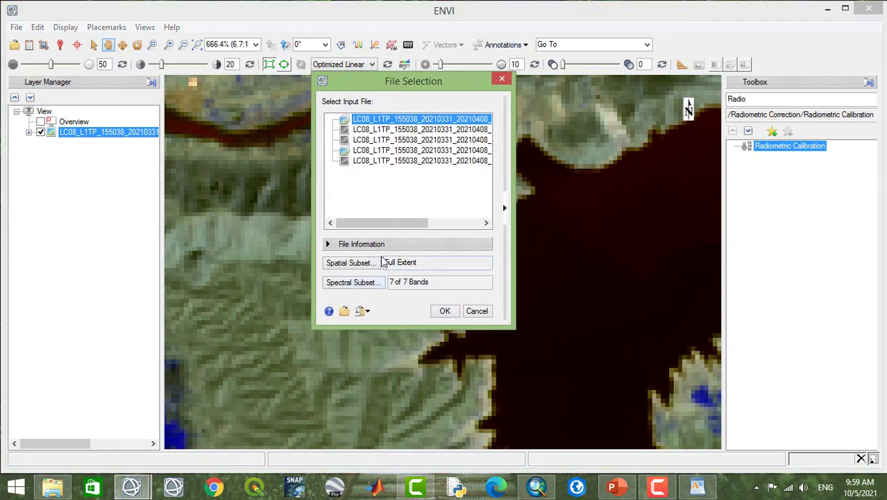
drag(383, 224, 432, 228)
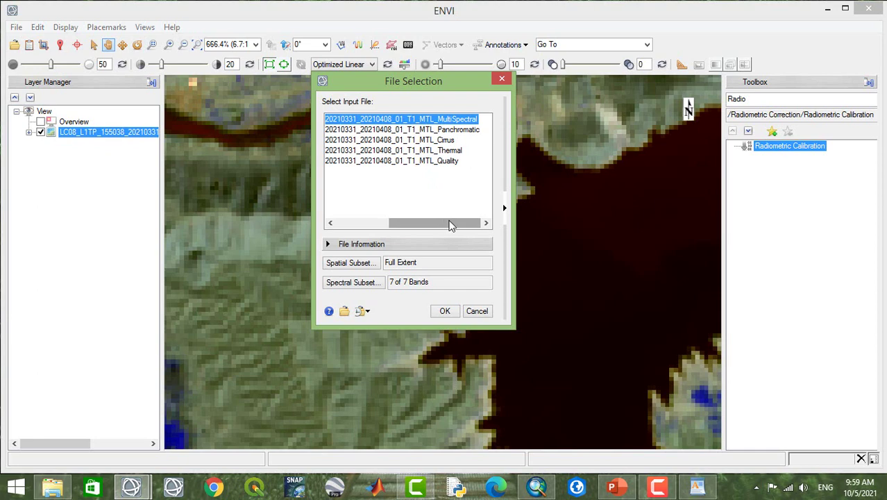
drag(449, 225, 390, 223)
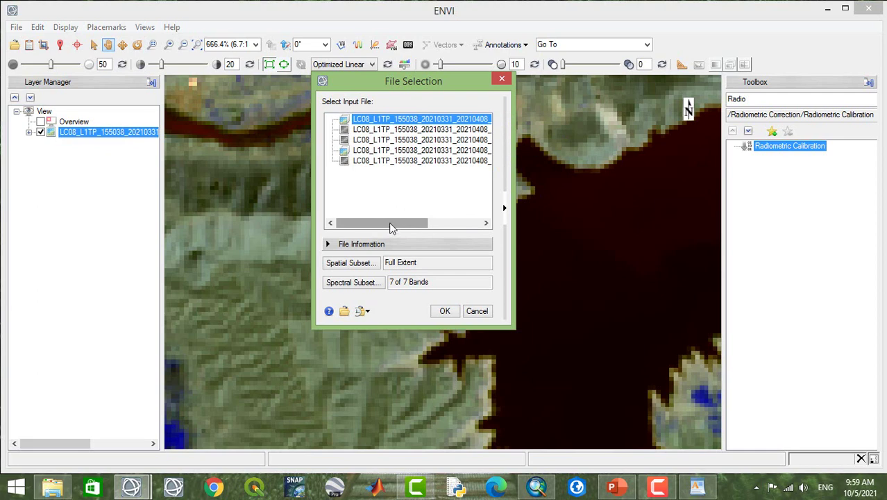
drag(391, 223, 448, 224)
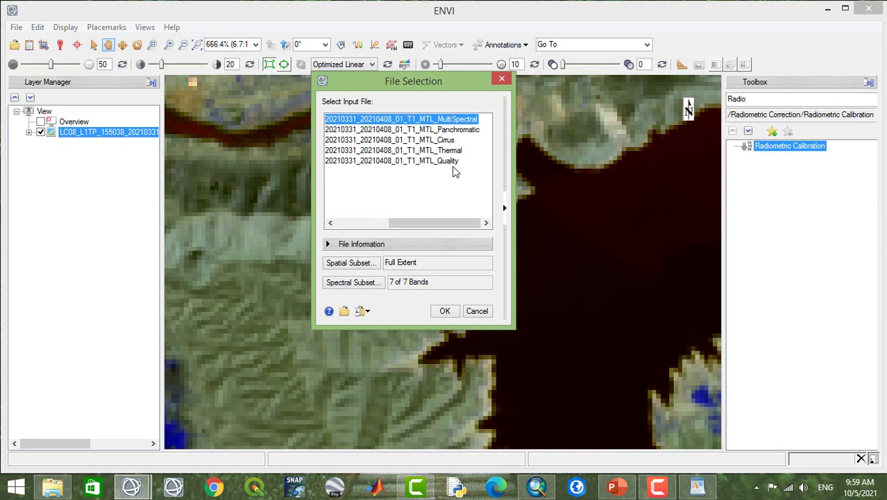
click(427, 151)
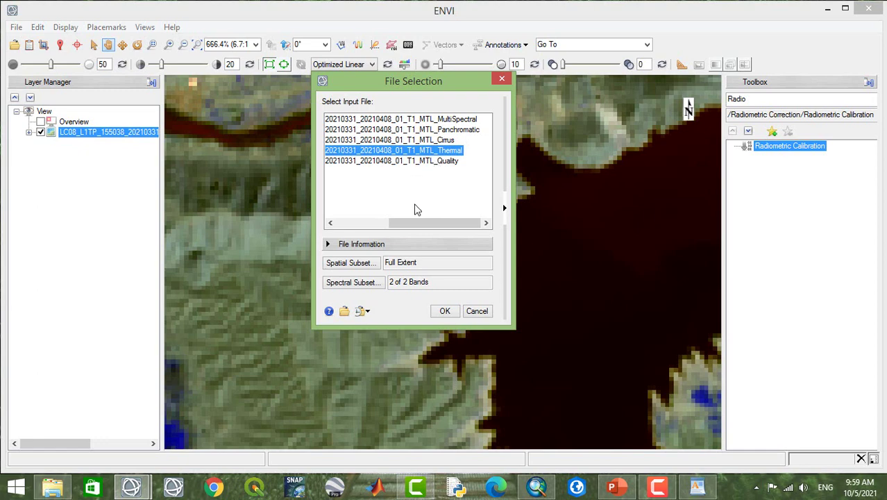
click(430, 120)
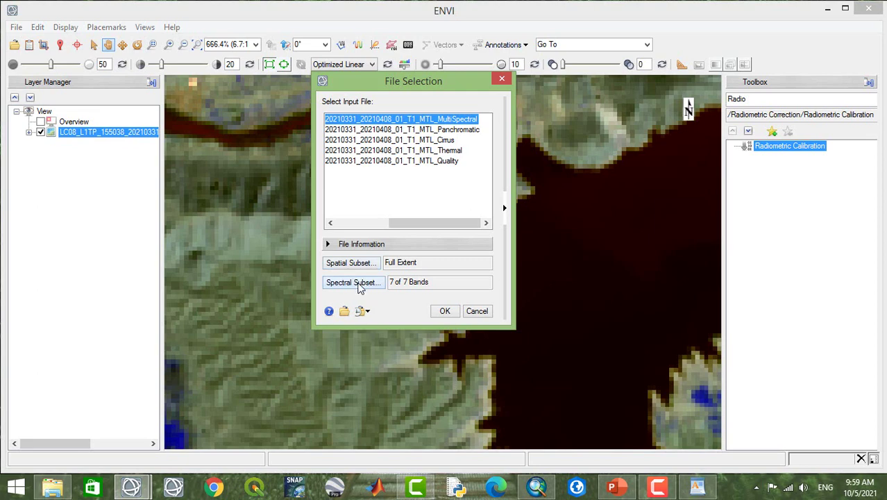
- Try single-band selections in the MultiSpectral file's spectral subset, then select all seven bands again and accept
click(360, 282)
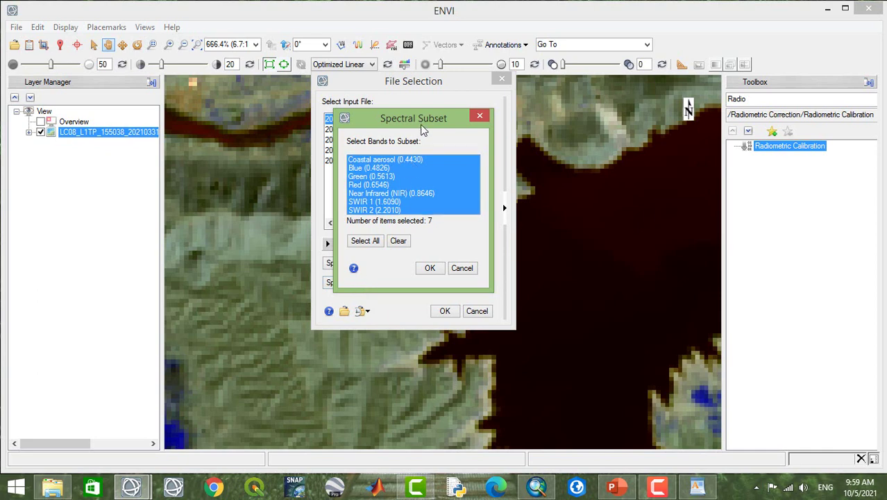
drag(424, 121, 480, 77)
click(457, 135)
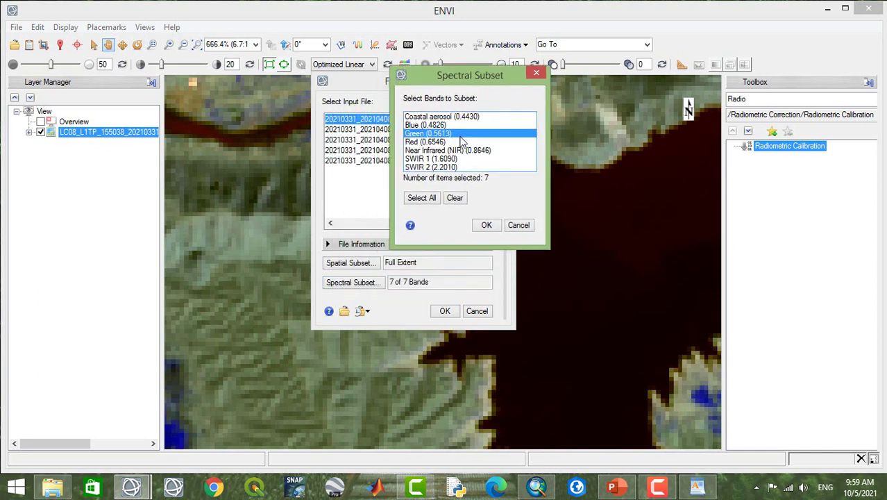
click(459, 116)
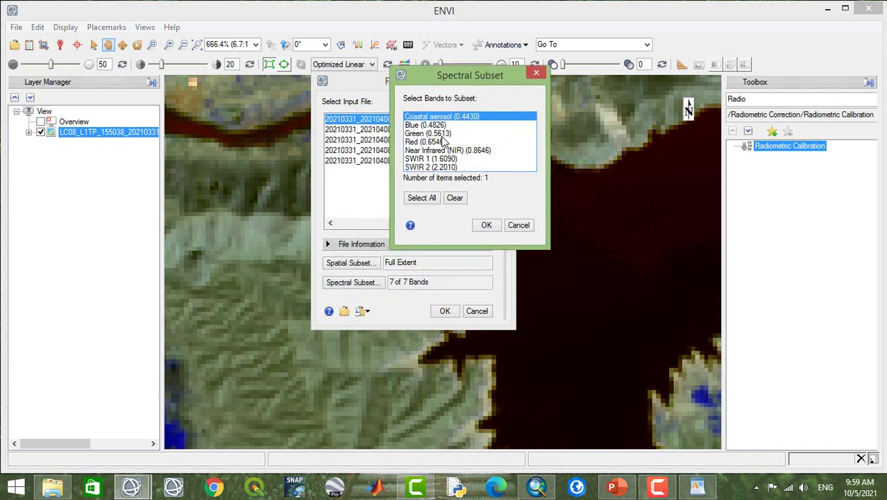
click(436, 134)
click(431, 142)
click(433, 150)
click(435, 159)
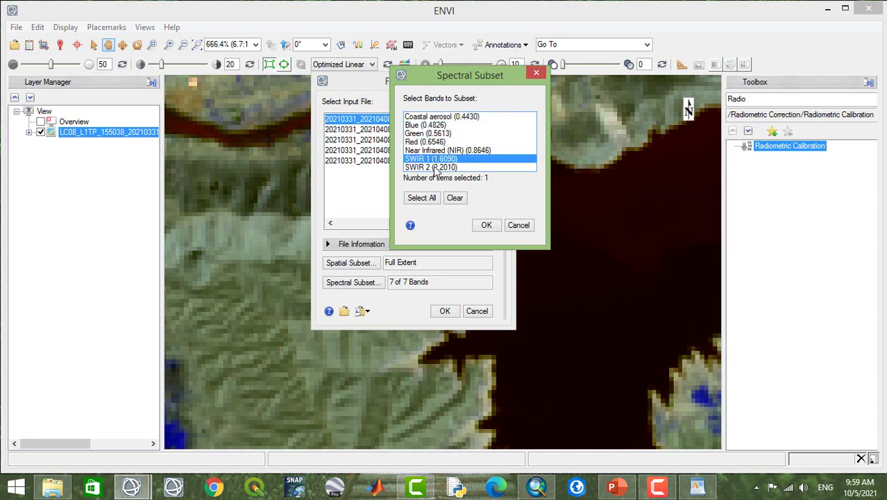
click(438, 167)
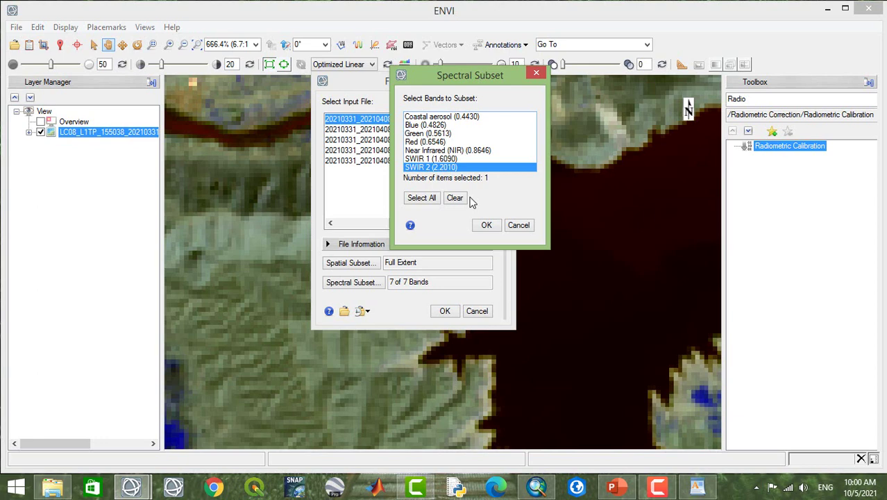
click(455, 143)
click(433, 134)
click(434, 125)
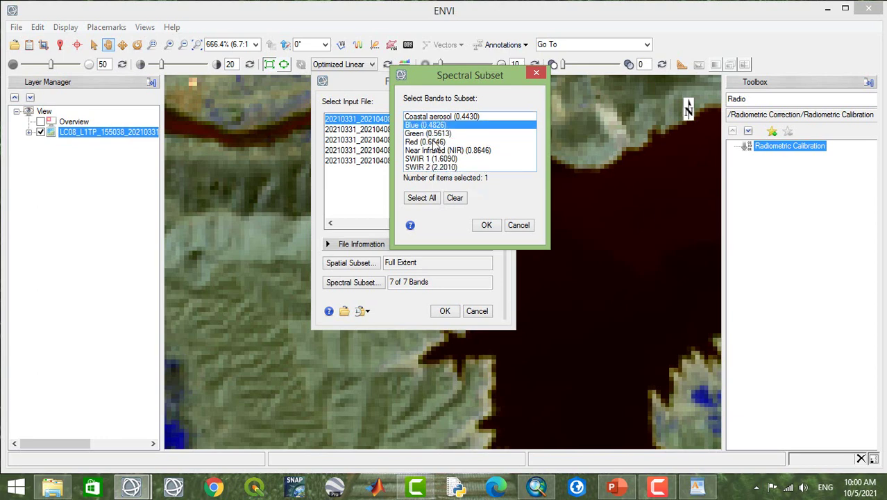
click(435, 142)
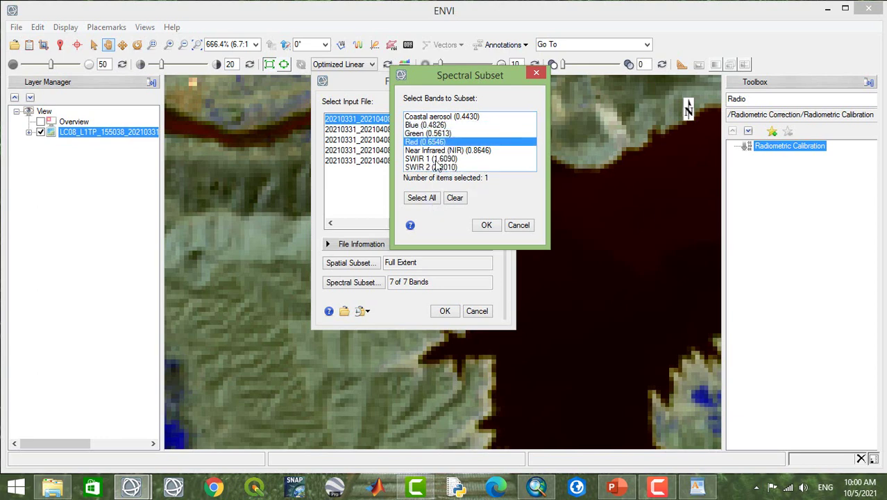
click(422, 198)
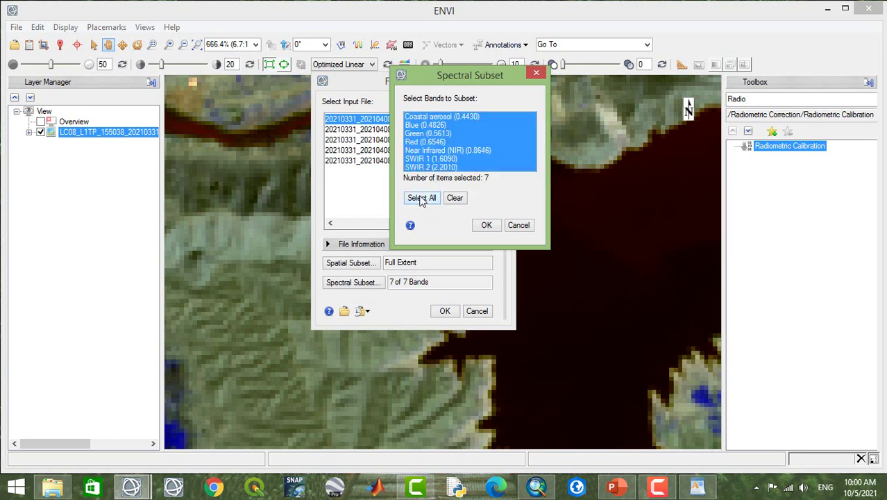
click(485, 226)
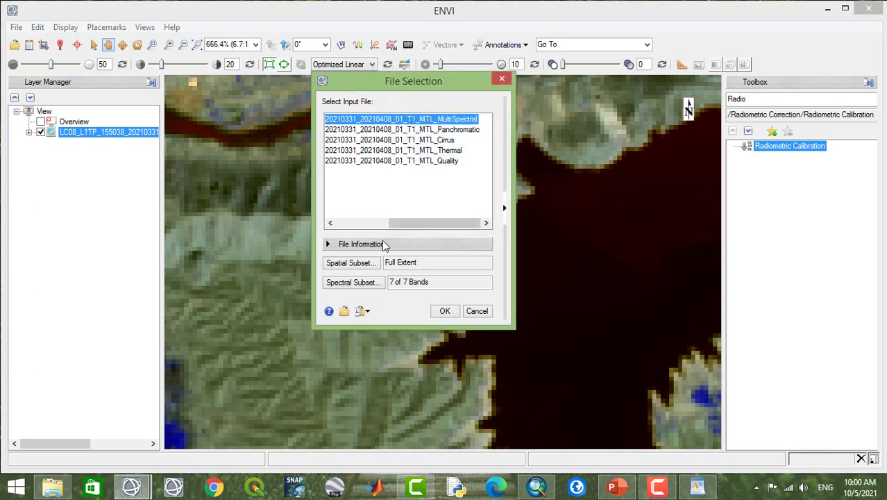
- Open the spatial subset preview, resize the subset box to columns 2925–6478 and rows 1133–4339, then replace it with a 19 by 20 pixel area
click(356, 268)
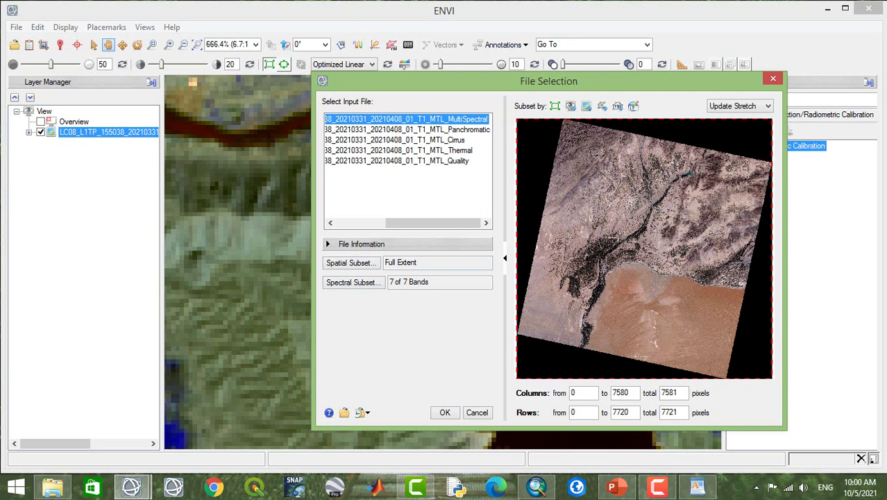
mouse_move(701, 222)
mouse_down()
mouse_move(659, 139)
mouse_move(646, 132)
mouse_up()
drag(701, 222, 748, 238)
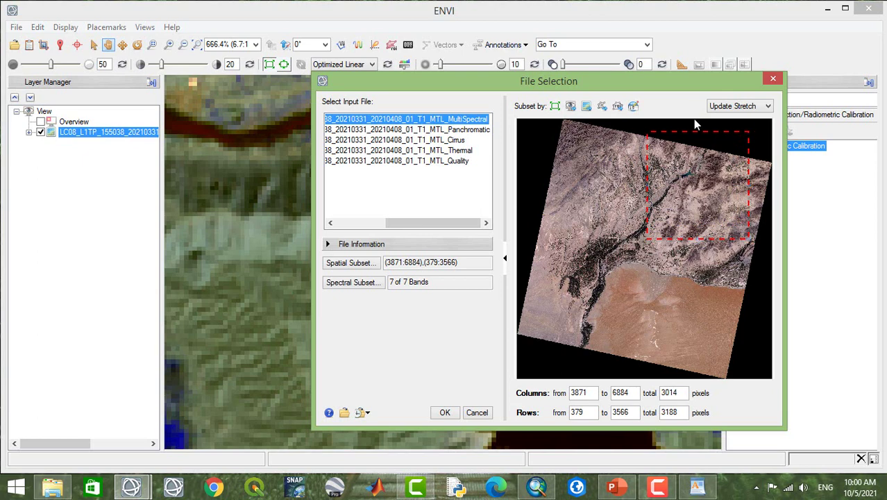
mouse_move(697, 131)
mouse_move(689, 236)
drag(647, 187, 614, 209)
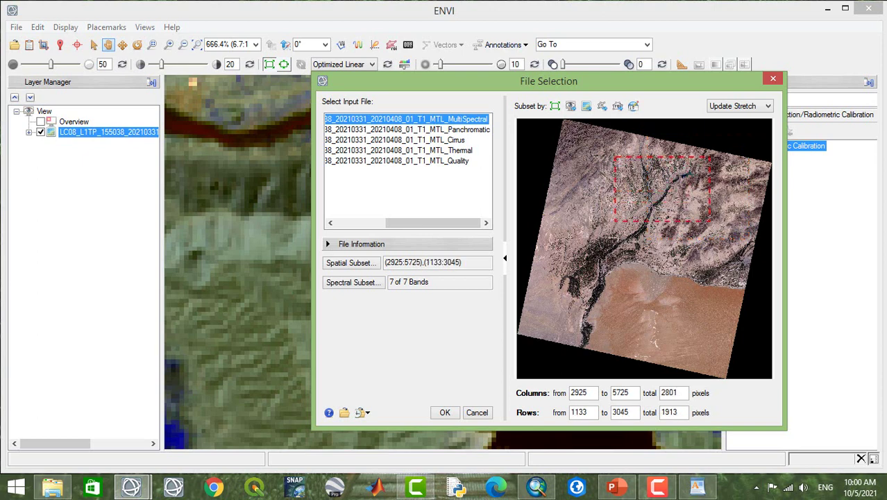
drag(743, 245, 736, 265)
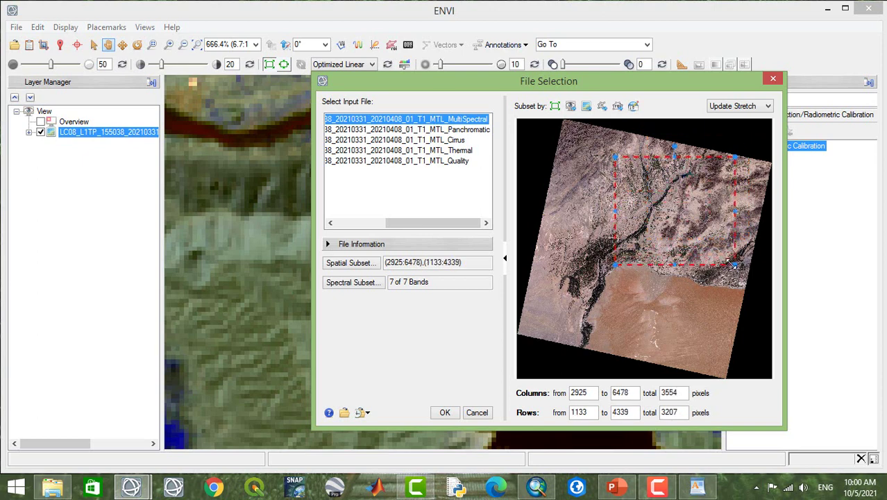
click(580, 190)
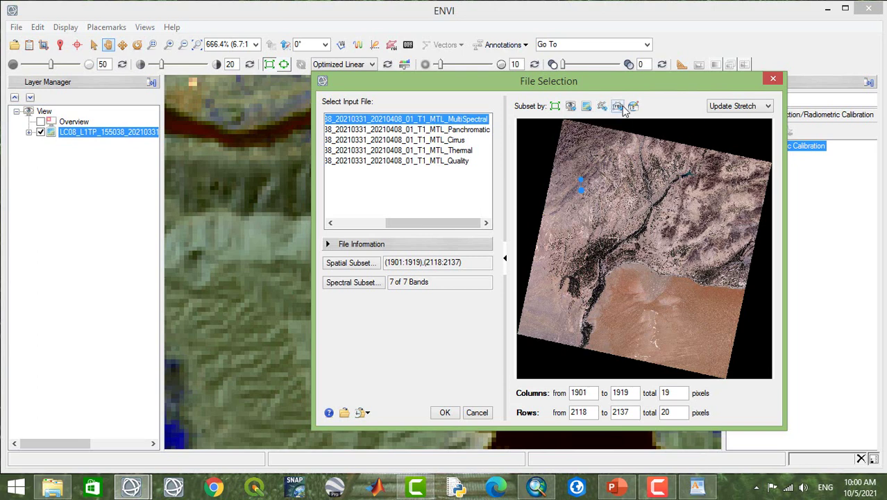
- Look at the options for subsetting by raster, by vector and by map coordinates, closing each dialog without making a choice
click(586, 108)
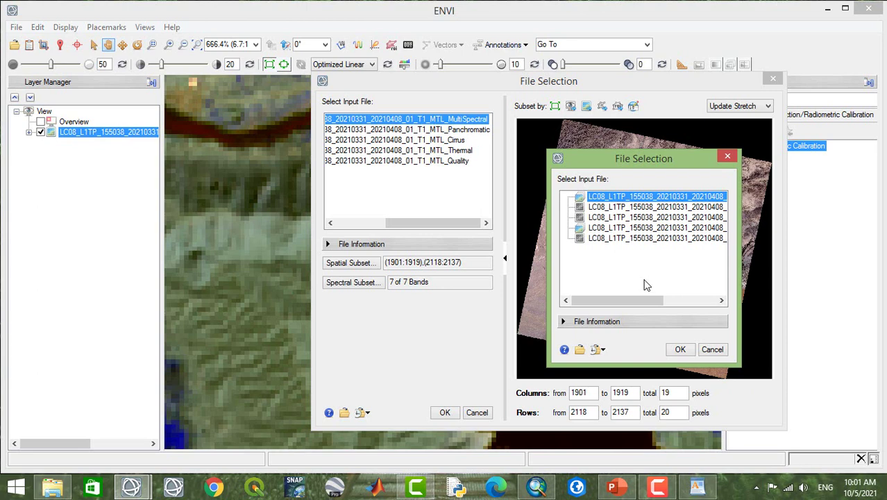
click(727, 156)
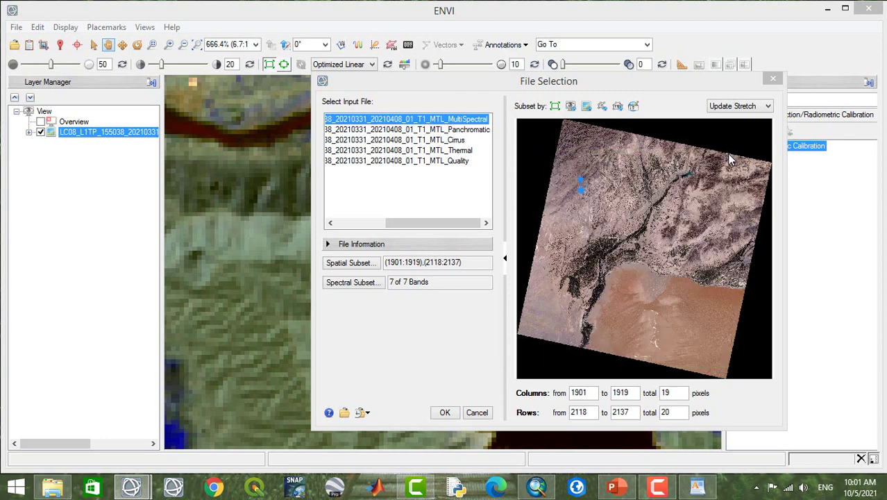
click(602, 109)
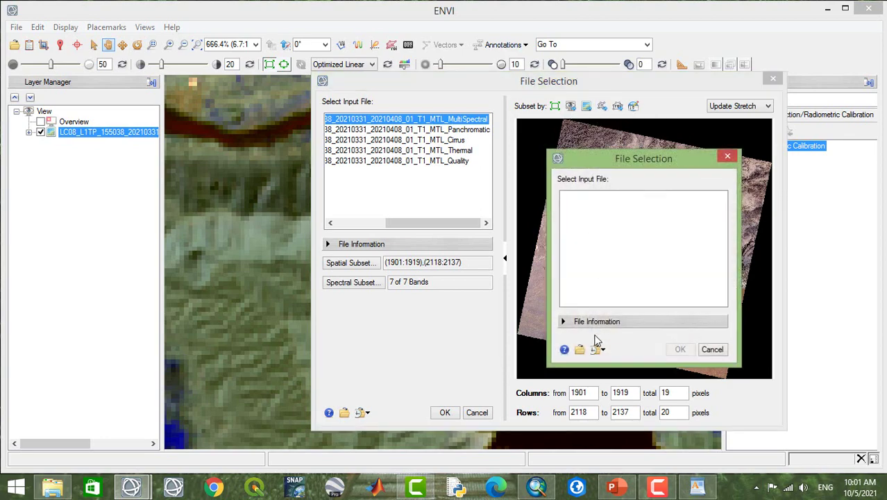
click(563, 322)
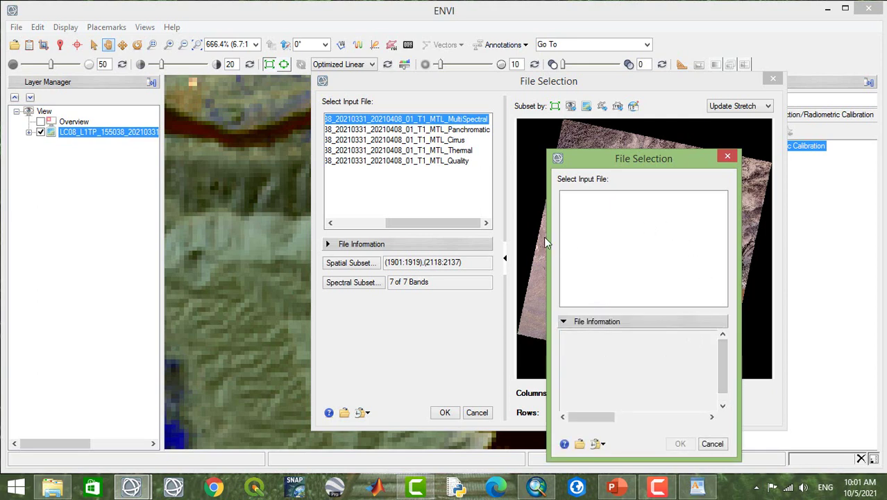
click(727, 158)
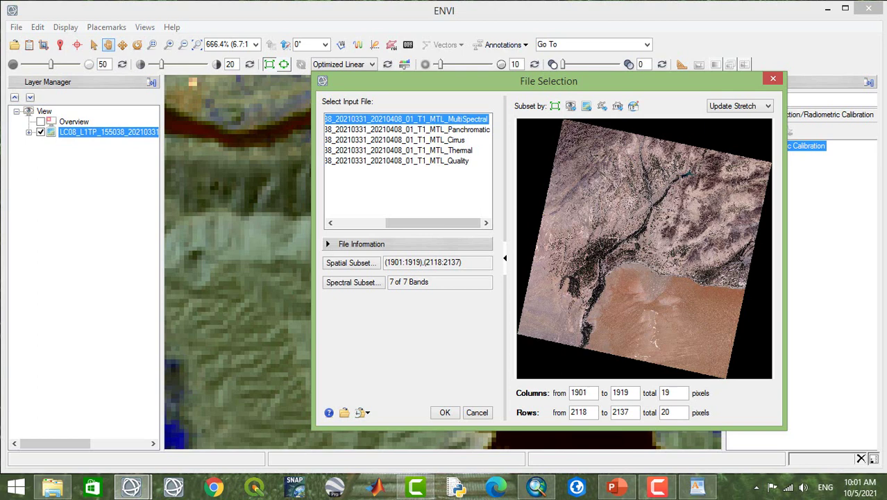
click(633, 107)
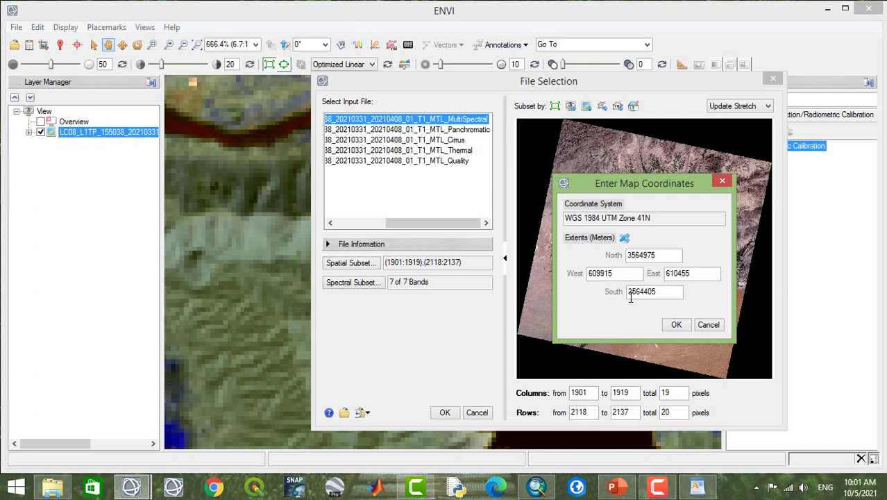
click(711, 325)
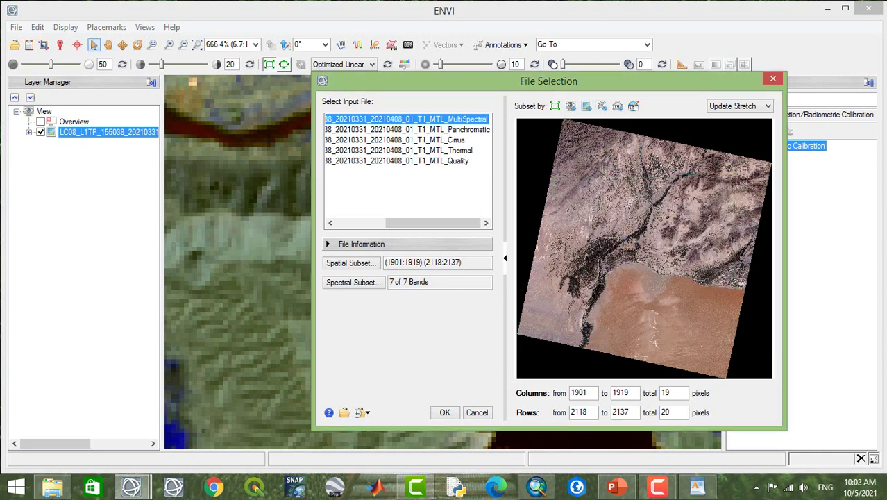
- Draw a spatial subset box covering columns 3620–6981 and rows 746–4339 of the MultiSpectral image and accept the input file selection
drag(638, 144, 752, 265)
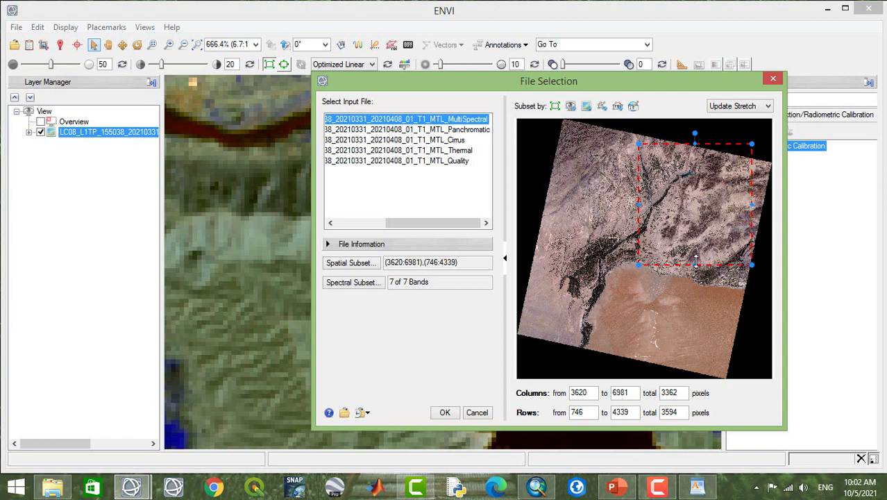
drag(694, 275, 691, 266)
click(445, 412)
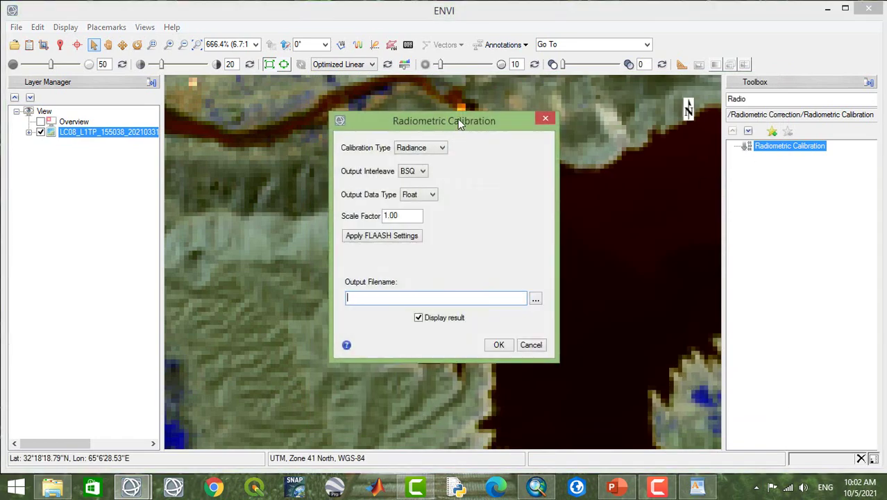
drag(457, 120, 510, 47)
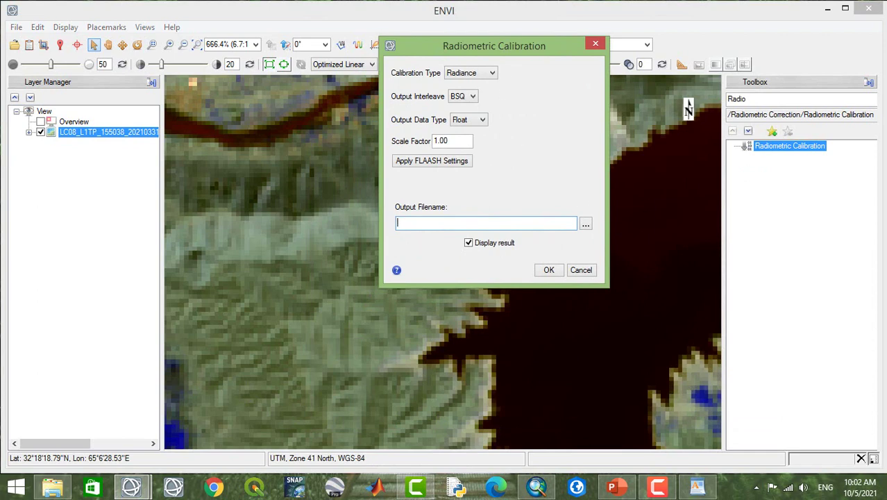
- Look through the Radiance and Reflectance calibration types without changing the selection
click(490, 75)
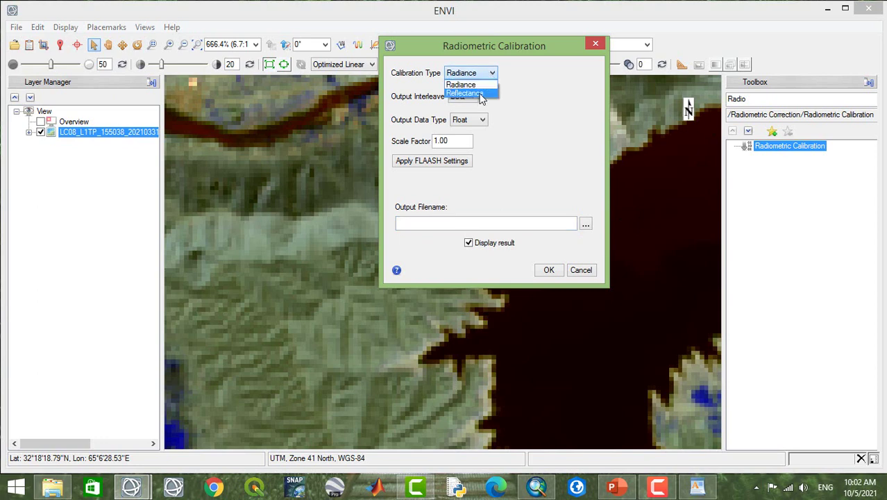
click(556, 93)
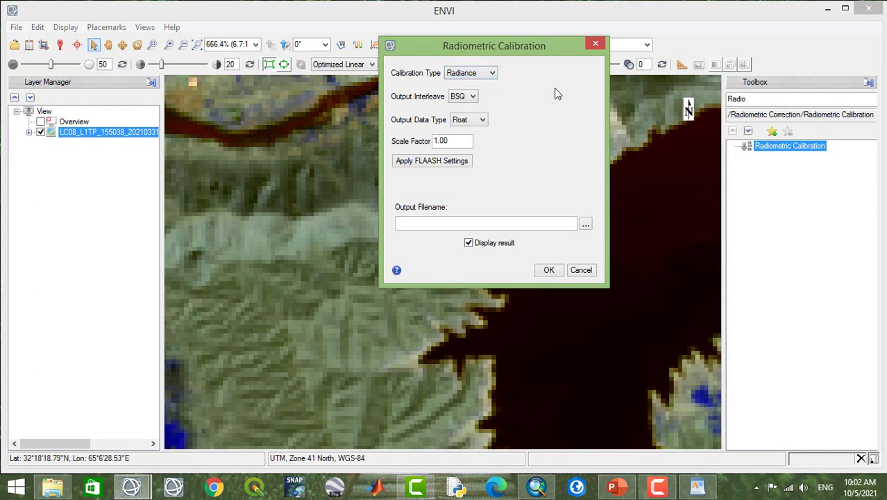
click(492, 73)
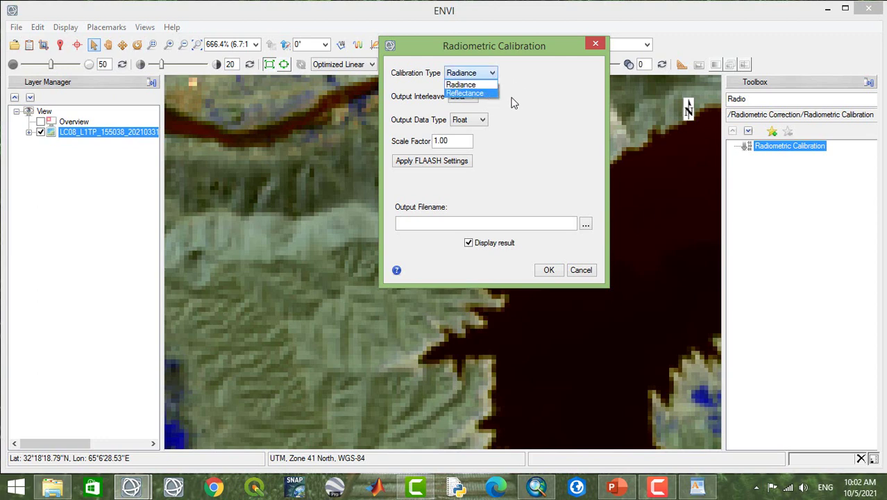
click(542, 107)
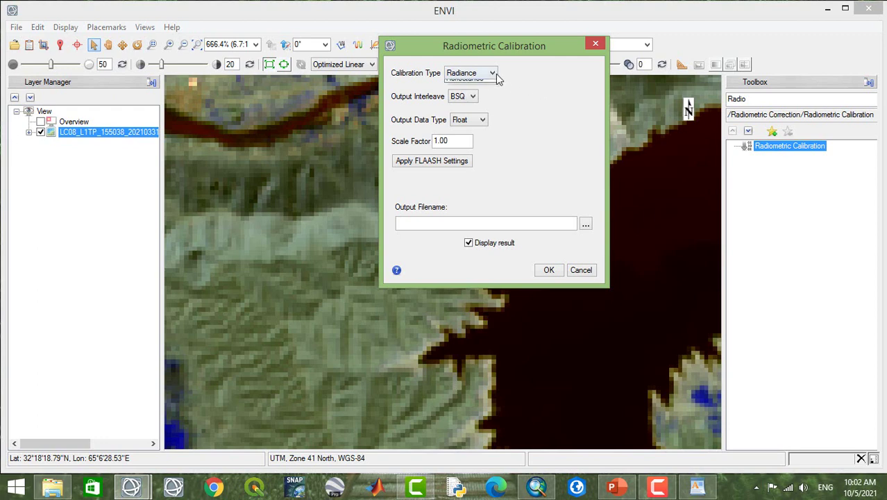
click(495, 74)
click(533, 91)
click(492, 73)
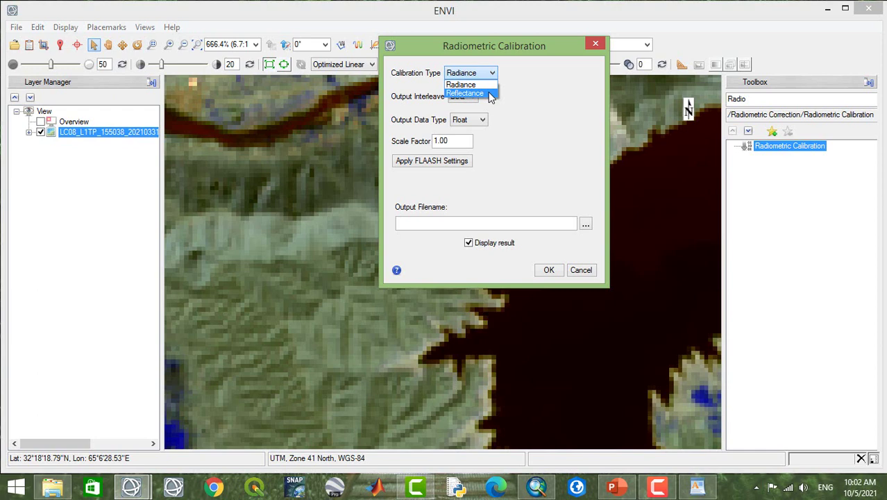
click(525, 126)
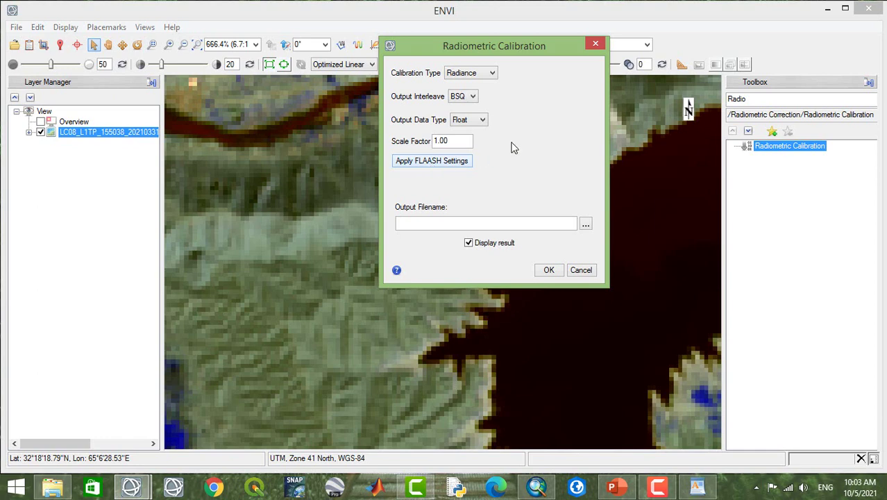
- Apply the FLAASH settings to the calibration, try the Reflectance type, and reapply the FLAASH settings to restore Radiance
click(447, 165)
click(492, 73)
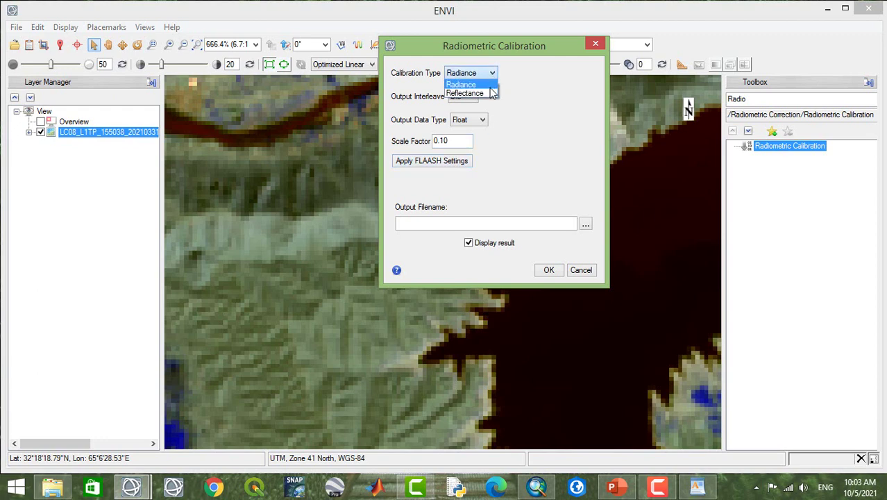
click(471, 93)
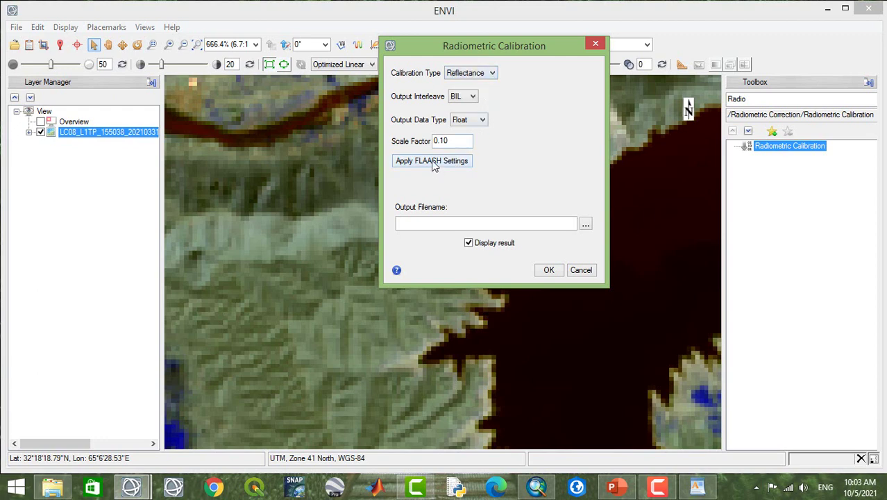
click(433, 163)
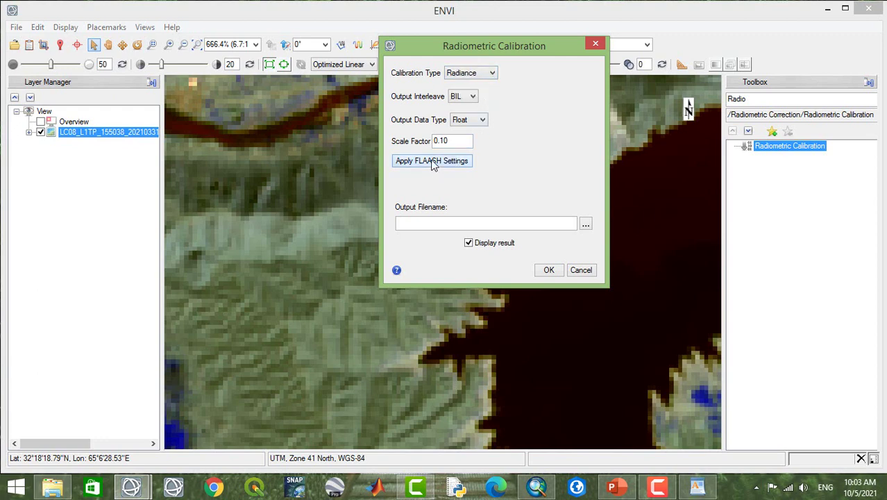
- Try UInt as the output data type and set it back to Float
click(482, 122)
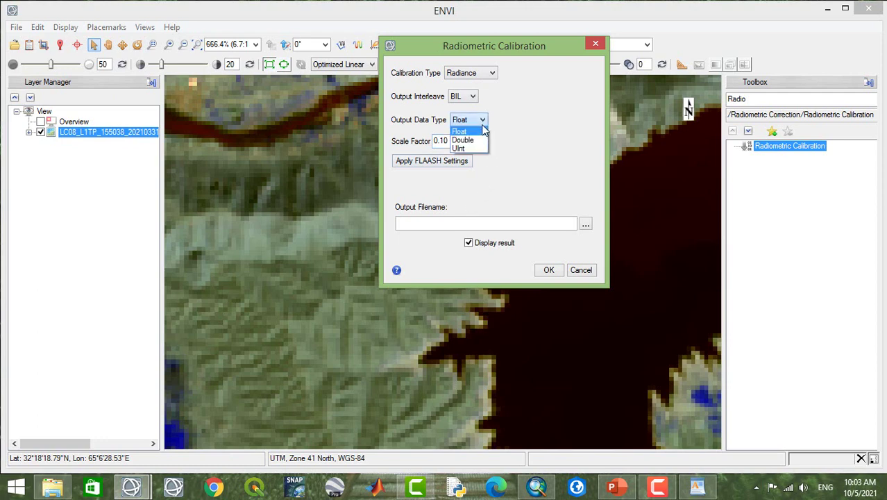
click(483, 127)
click(482, 126)
click(464, 148)
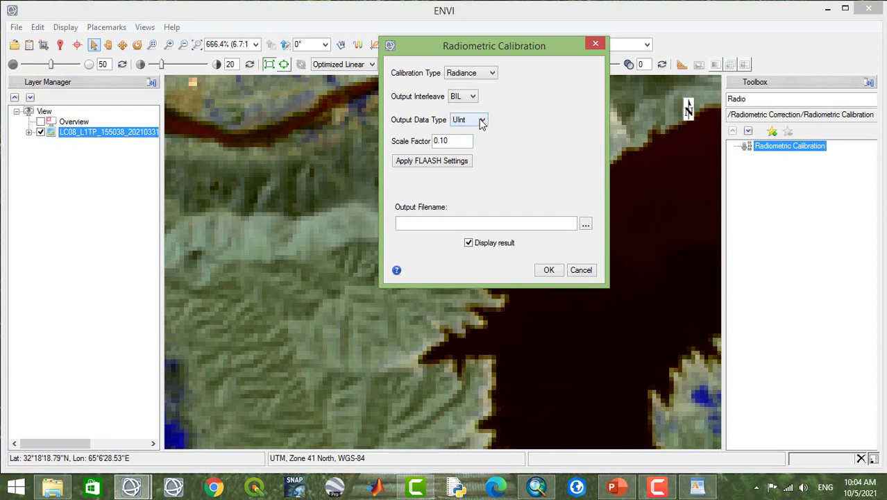
click(482, 121)
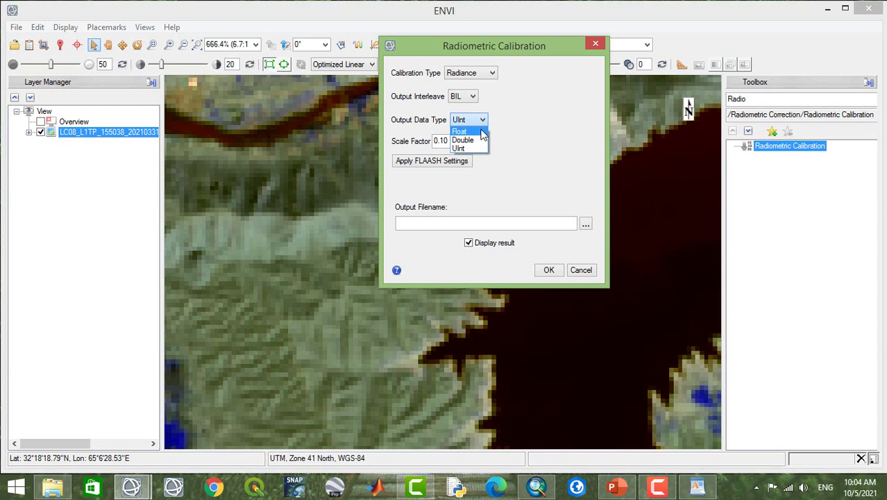
click(481, 131)
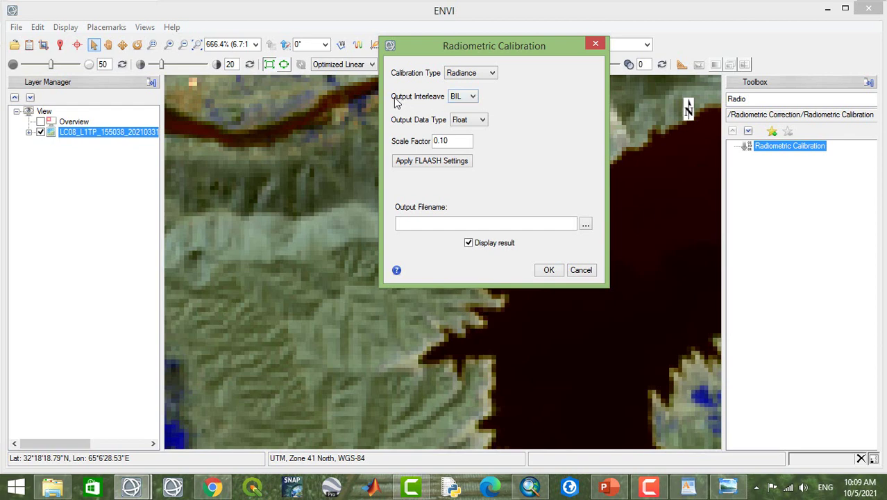
- Look at the output interleave options, the Bands storing slide in PowerPoint and the BandStore.png diagram in Windows Photo Viewer
click(475, 95)
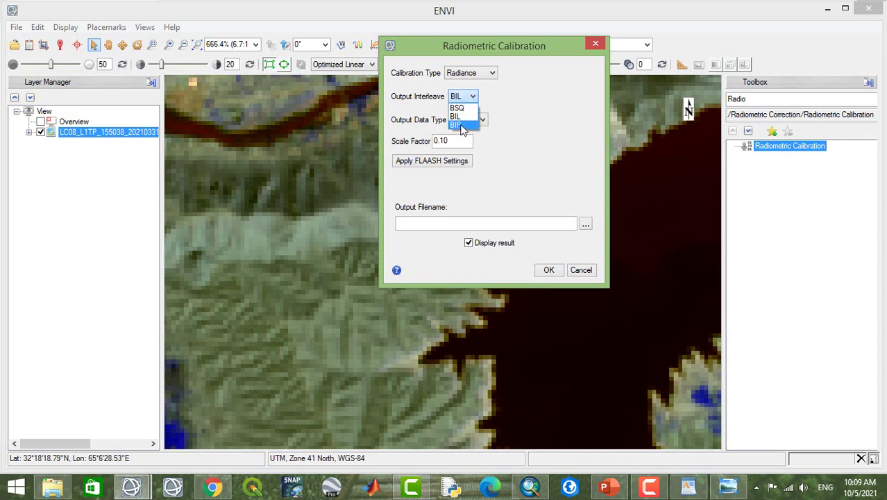
click(521, 119)
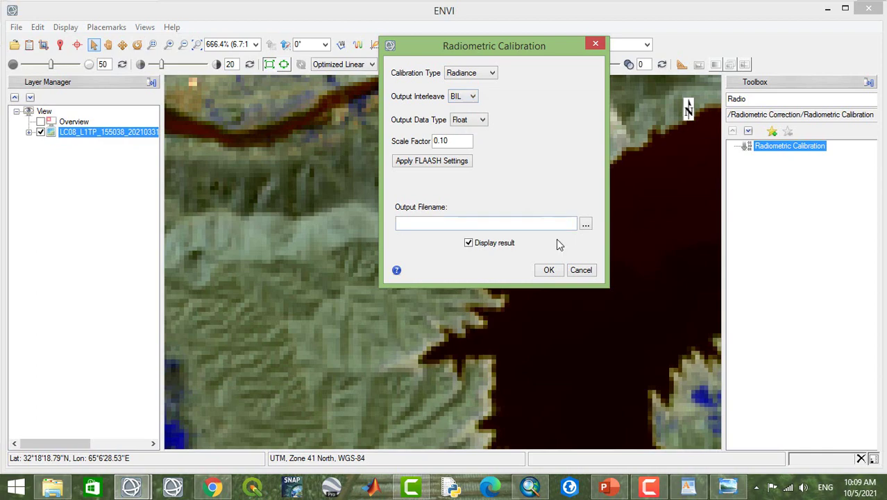
click(609, 490)
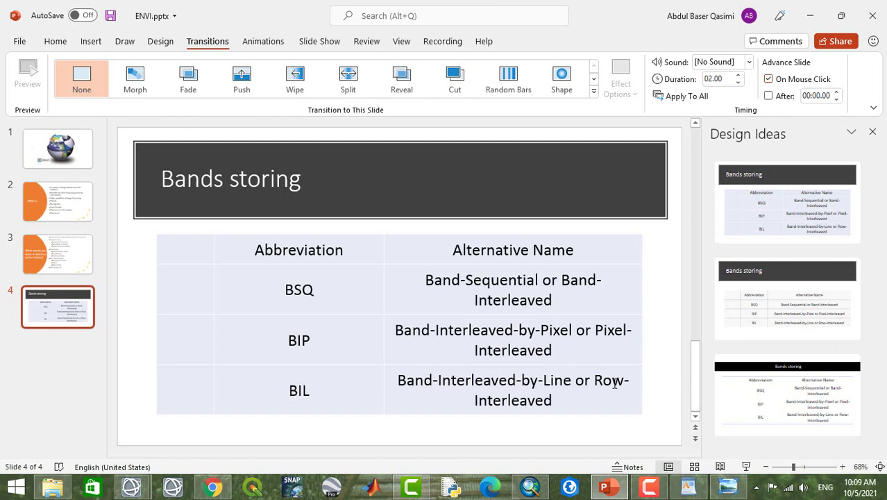
click(728, 490)
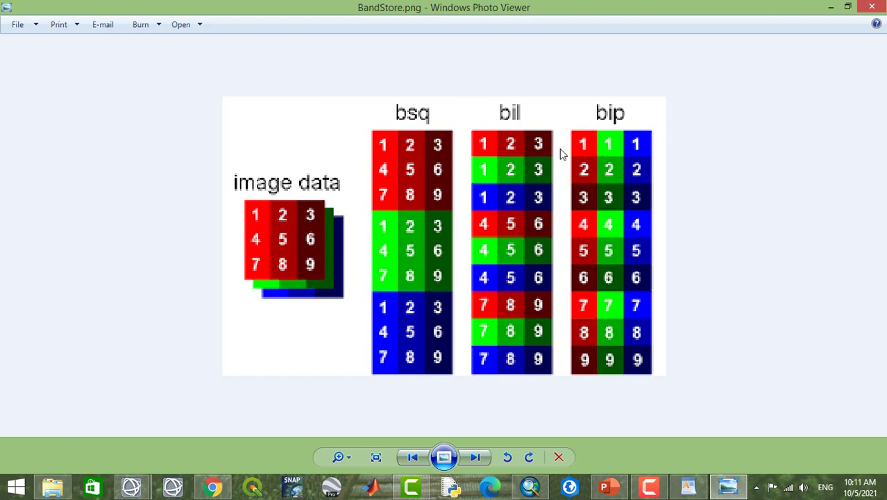
- Return to ENVI and set the calibration's output interleave to BIP
click(131, 485)
click(283, 394)
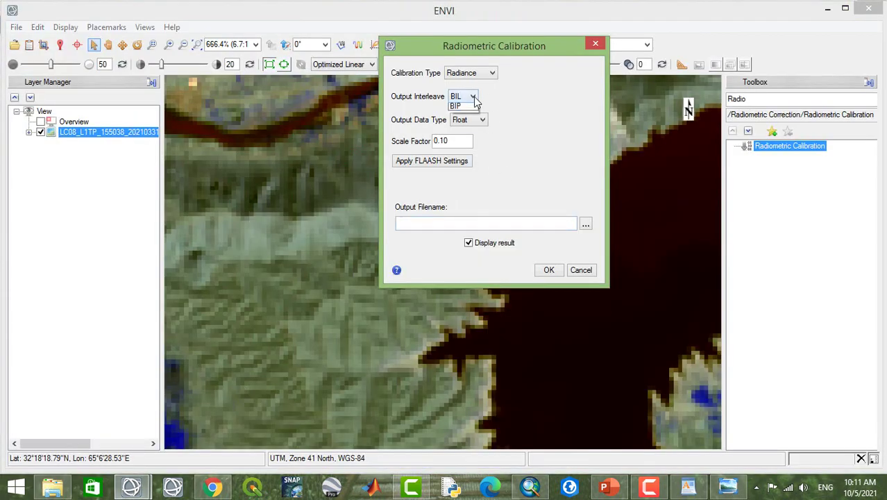
click(458, 105)
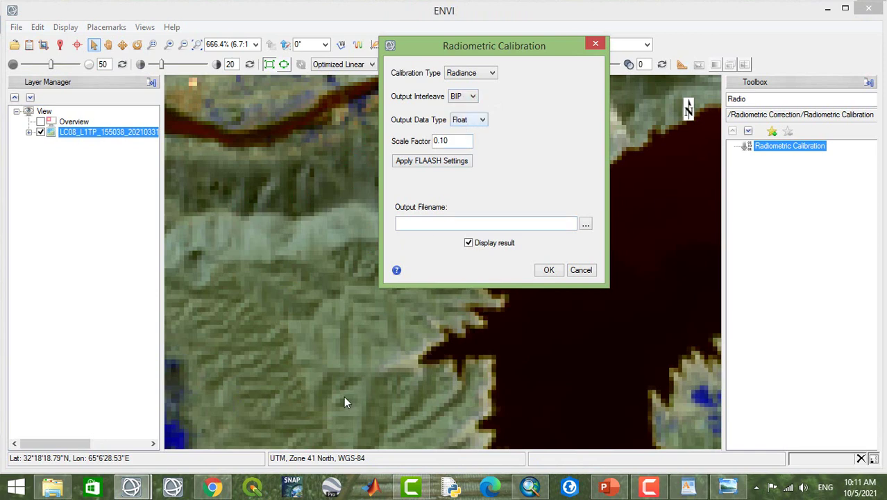
- Compare the bsq, bil and bip layouts in the BandStore.png diagram with the interleave setting in the ENVI calibration dialog
click(739, 492)
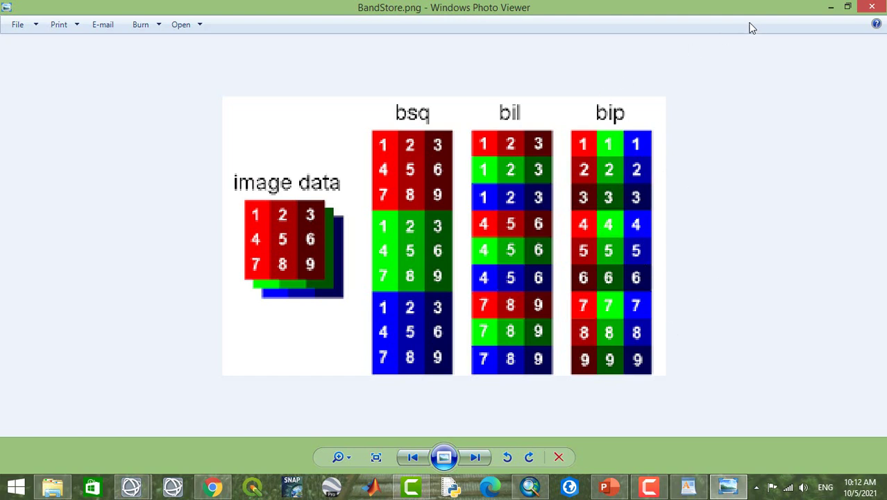
click(830, 7)
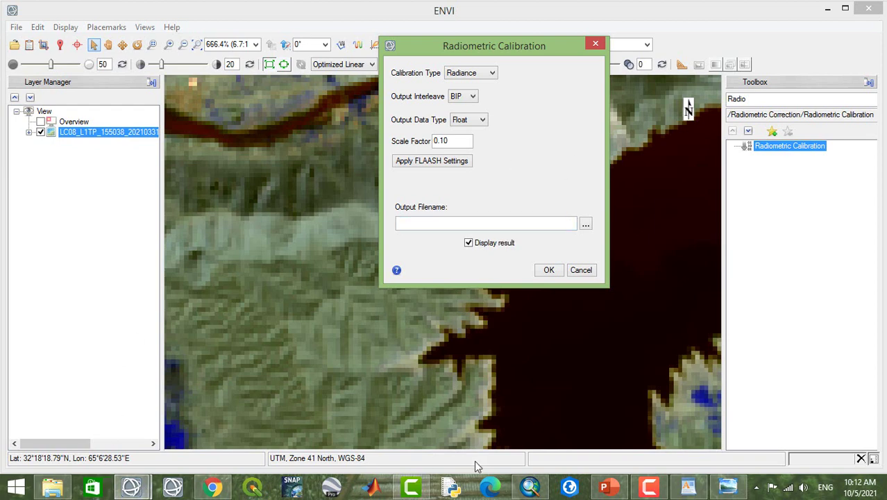
click(737, 490)
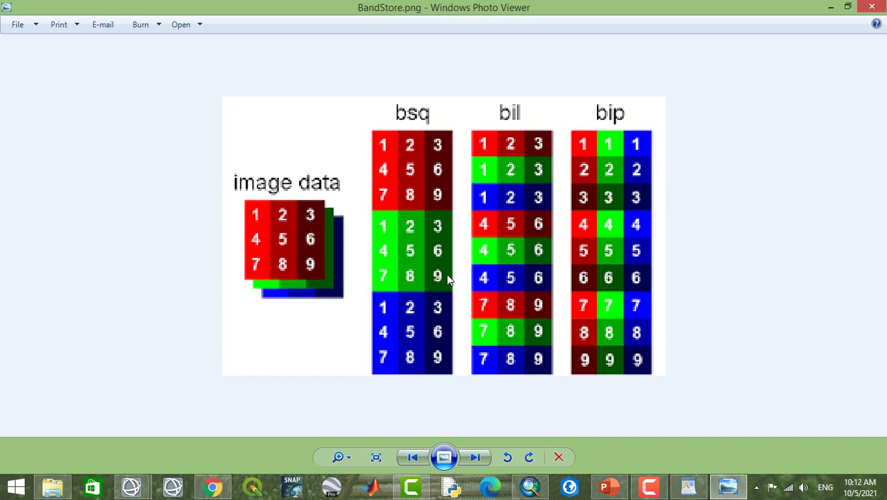
click(830, 7)
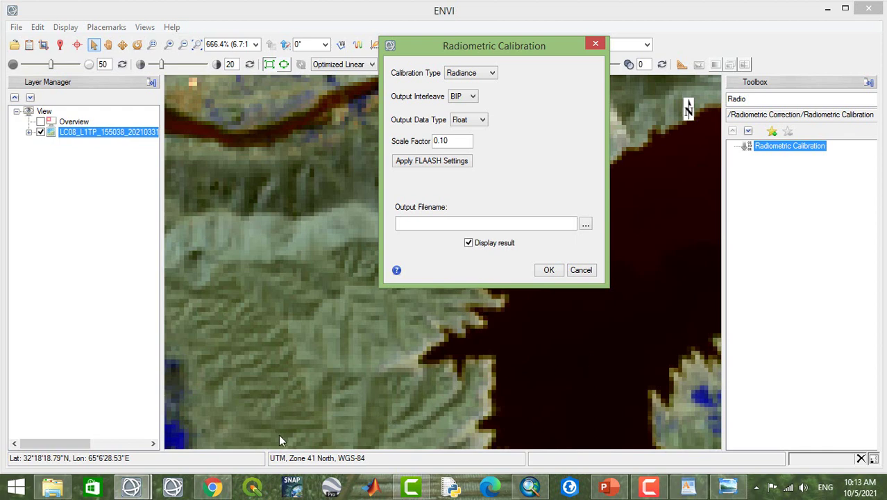
mouse_move(727, 490)
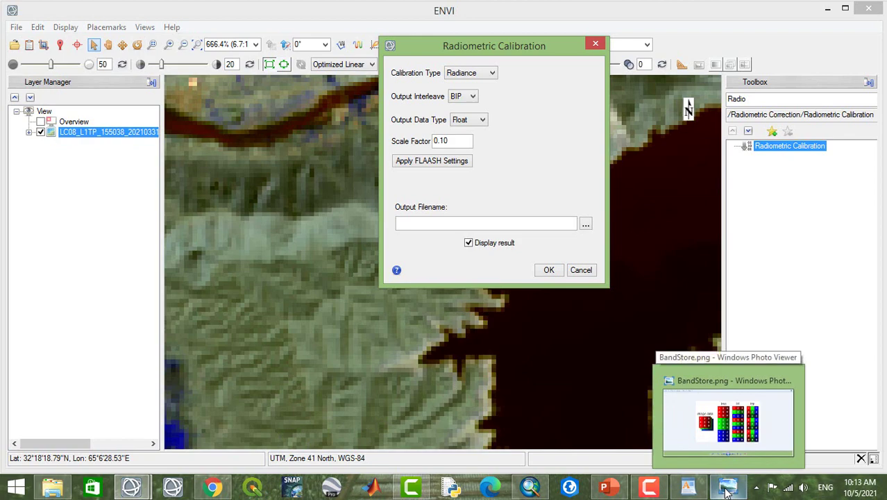
click(727, 490)
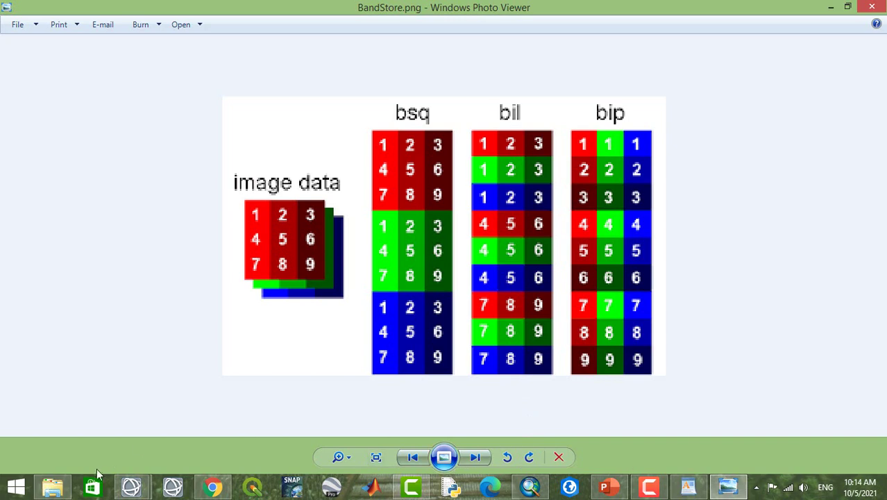
mouse_move(131, 487)
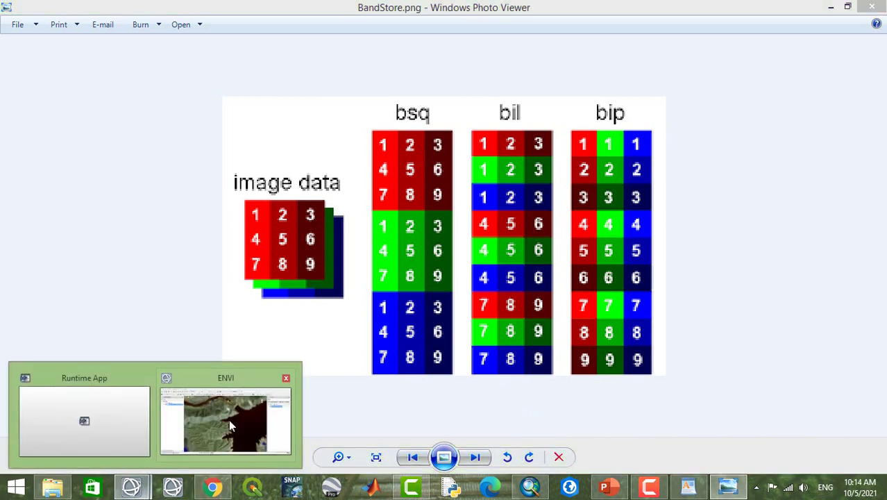
click(226, 424)
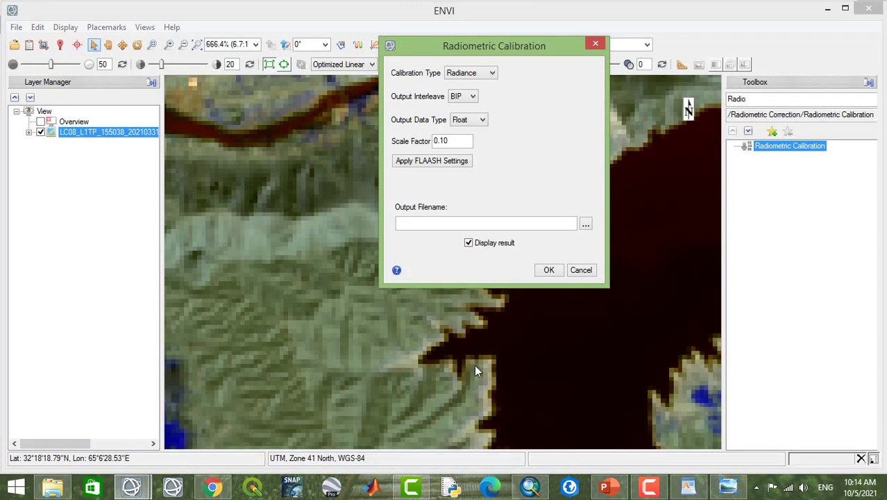
click(728, 487)
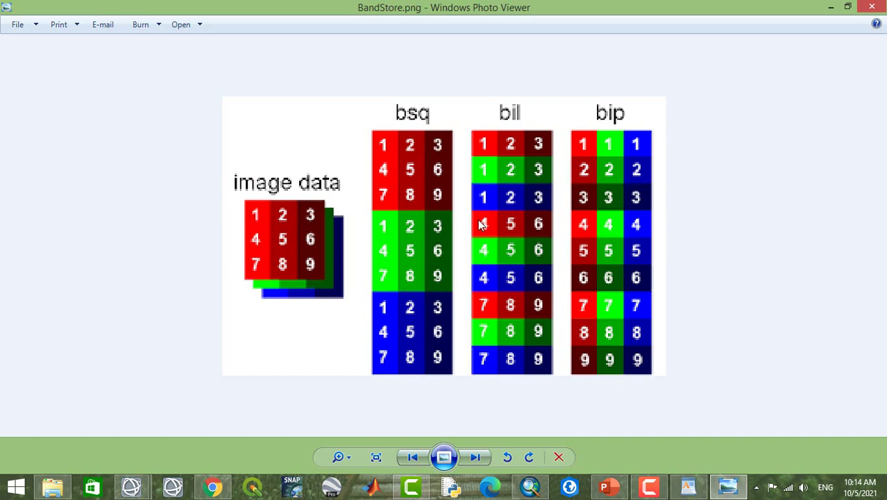
- Return to ENVI, reapply the FLAASH settings to restore BIL interleave, and check the interleave options without changing the choice
mouse_move(129, 489)
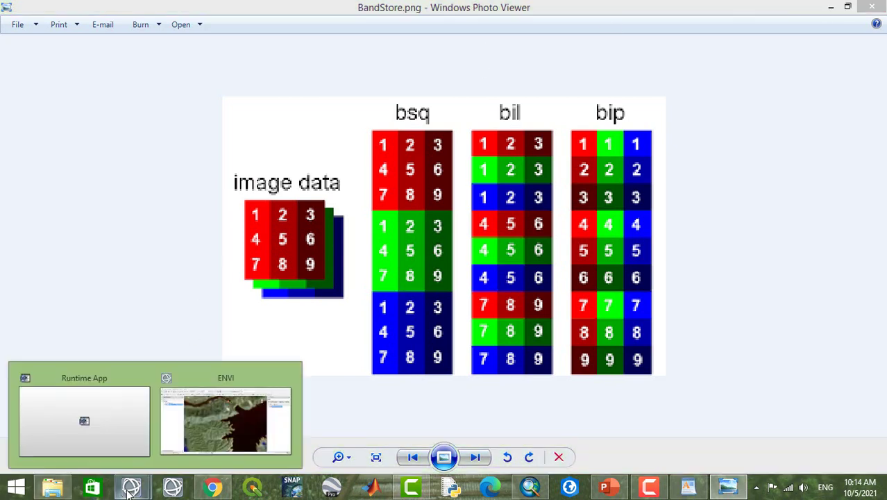
click(235, 403)
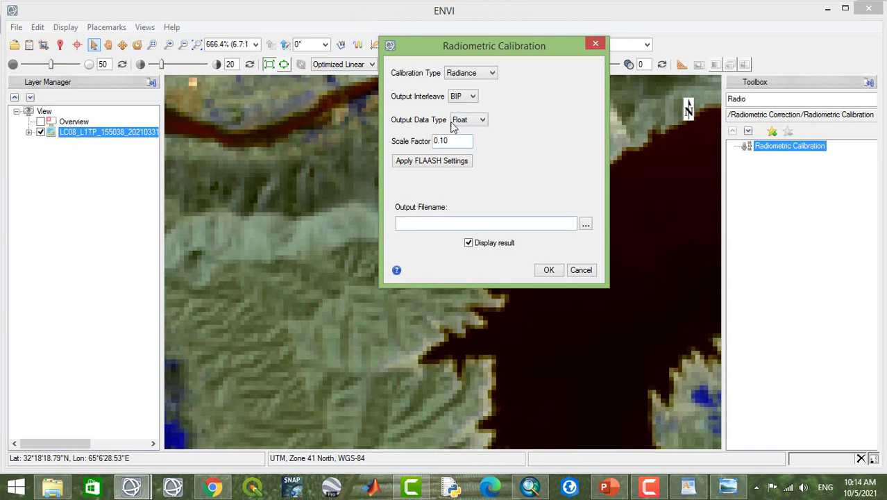
click(445, 158)
click(476, 100)
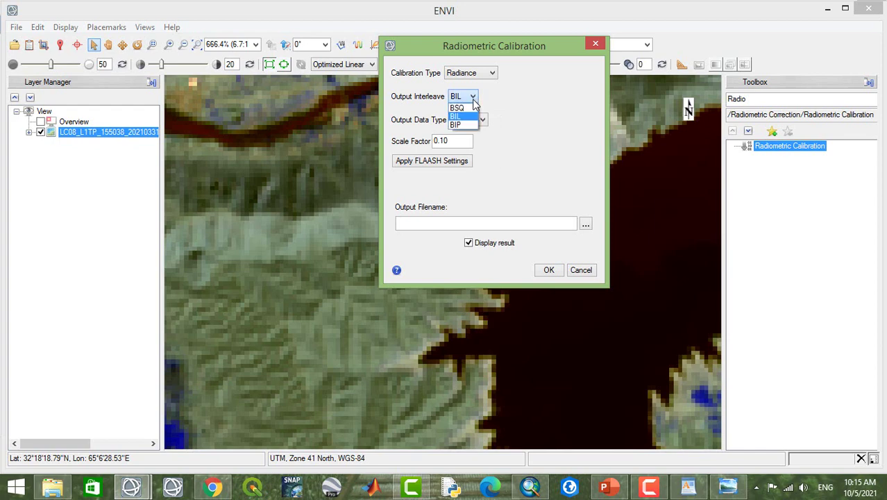
click(544, 133)
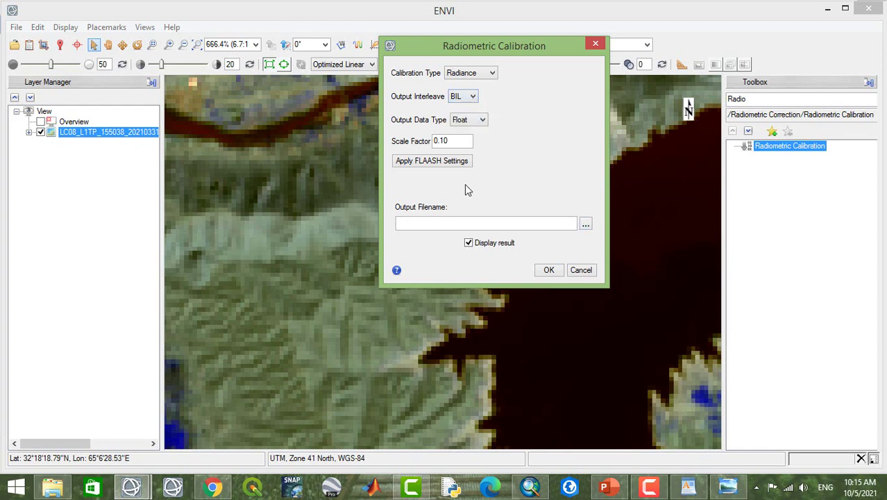
- Create a folder named preprodessing inside D:\ENVI while choosing the calibration's output filename
click(587, 225)
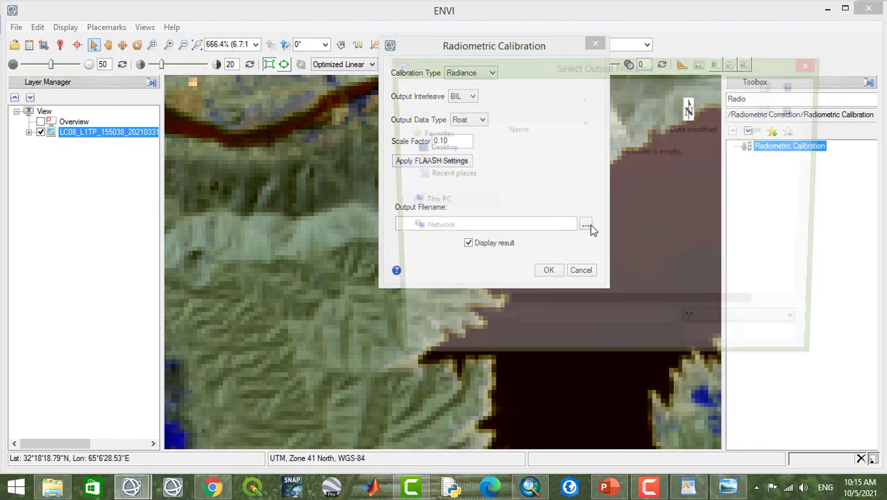
drag(586, 63, 551, 13)
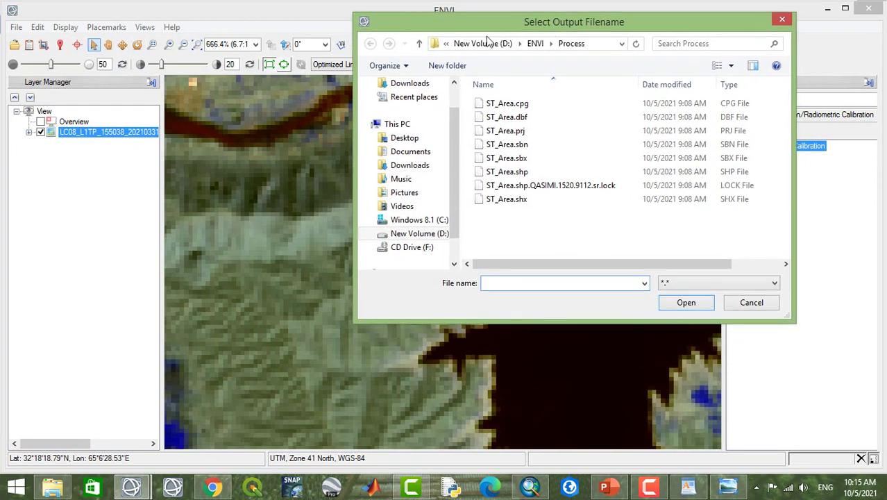
click(419, 45)
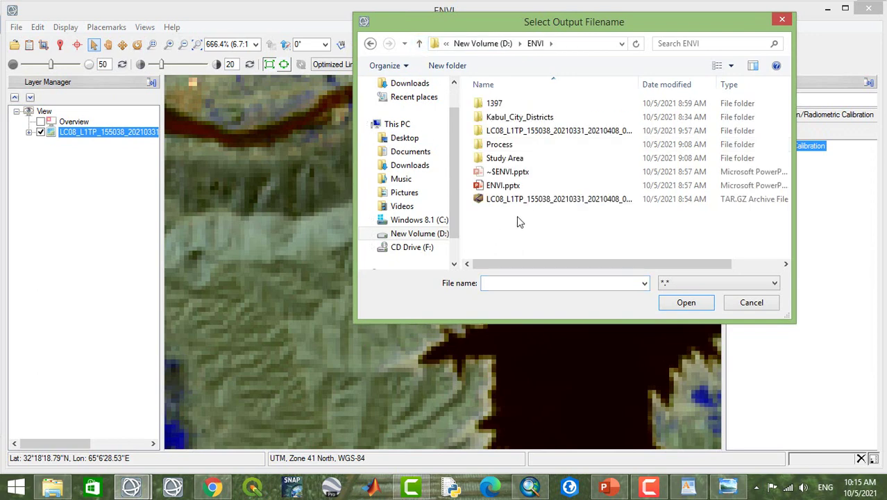
key(ctrl+shift+n)
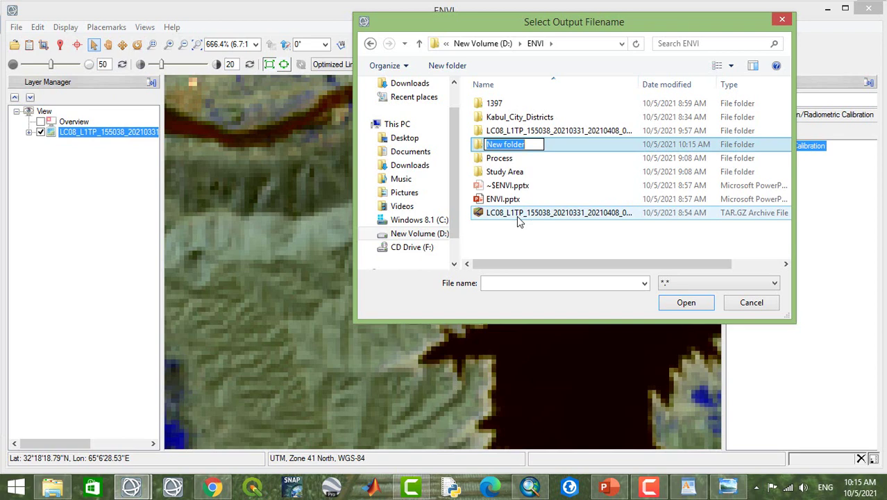
text(pre)
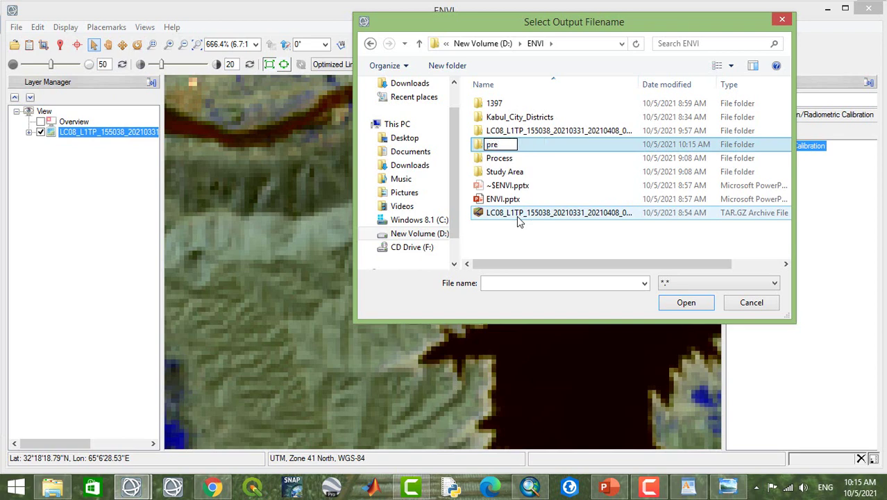
text(prodes)
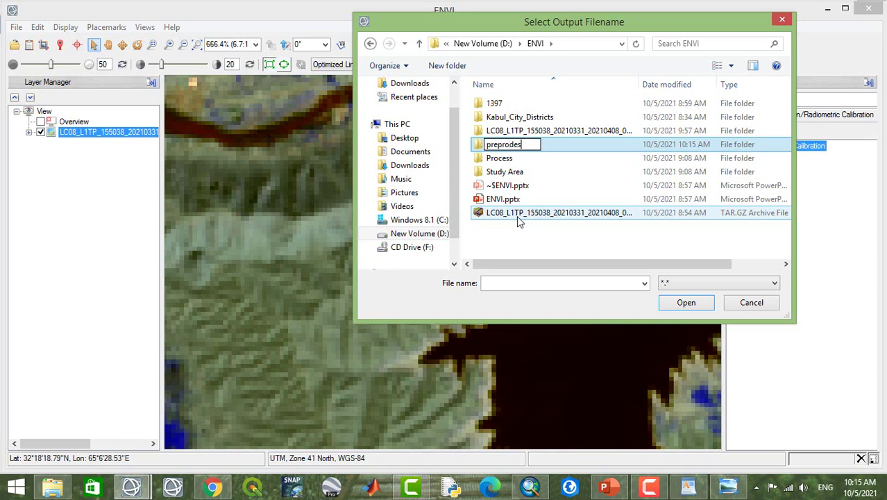
text(sing)
key(Return)
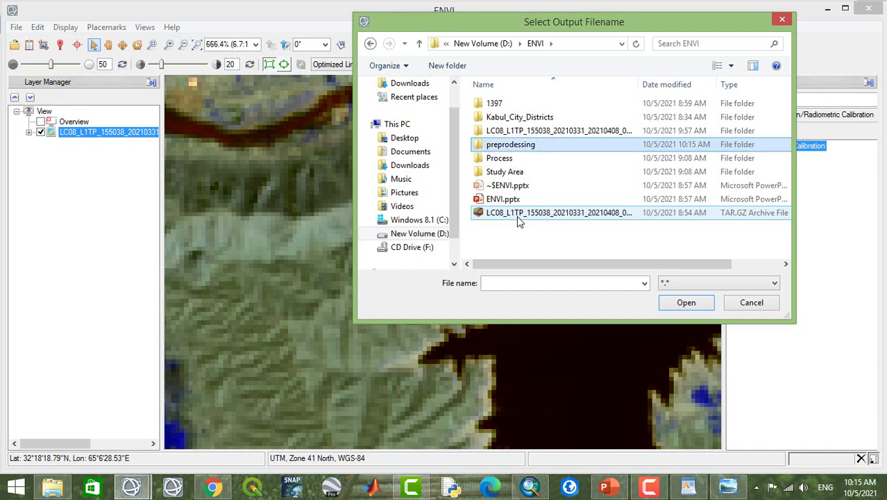
- Name the output Radiometric_c in the preprodessing folder and run the radiometric calibration
double_click(534, 143)
click(520, 283)
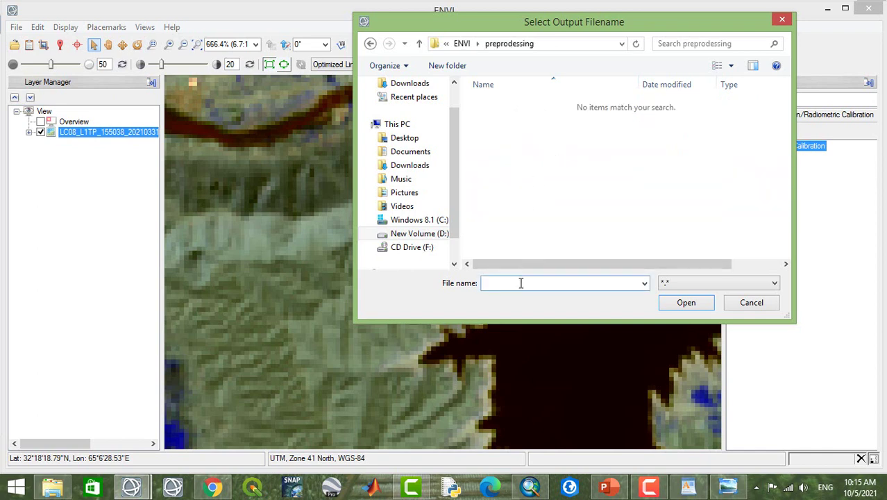
text(Radiometric)
text( c)
key(BackSpace)
key(BackSpace)
text(_c)
click(684, 304)
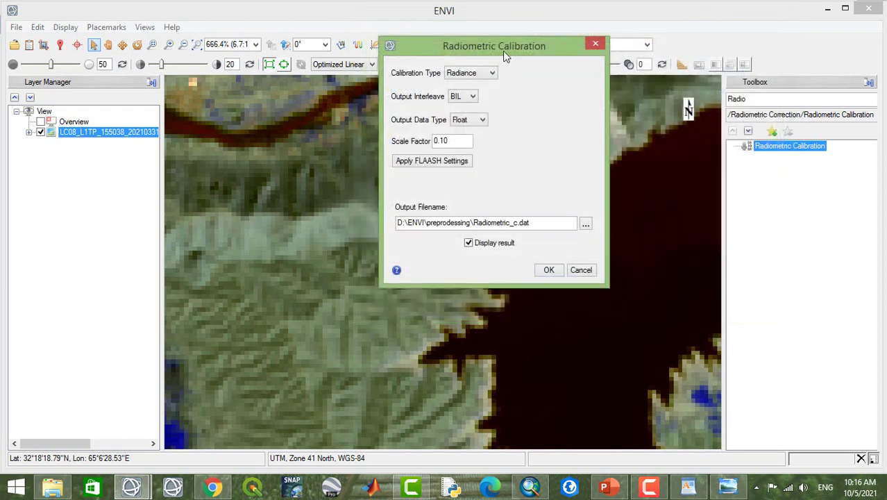
drag(505, 56, 502, 25)
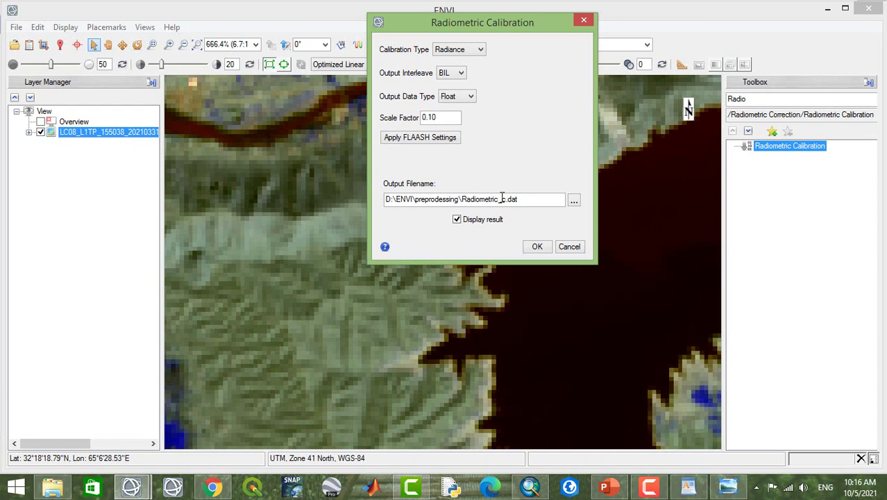
click(539, 249)
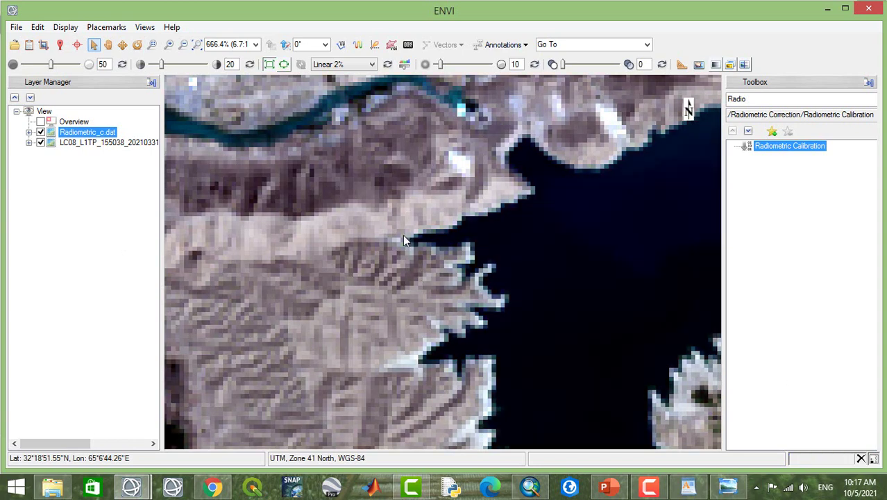
- Hide the original LC08 MultiSpectral layer and view the full extent of the calibrated Radiometric_c.dat image
click(39, 142)
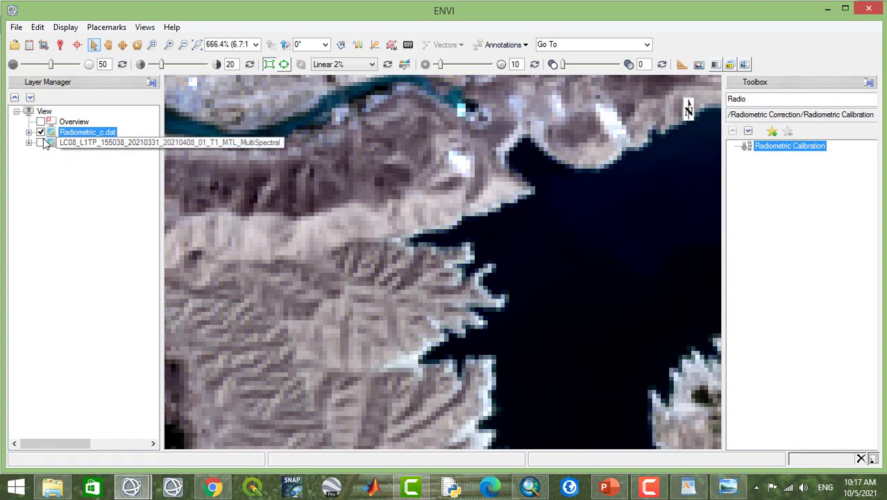
click(108, 44)
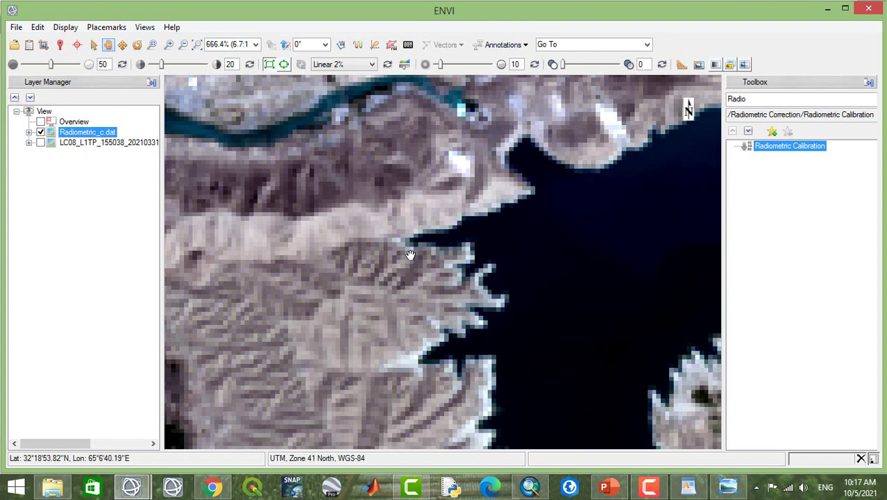
scroll(410, 254, down, 12)
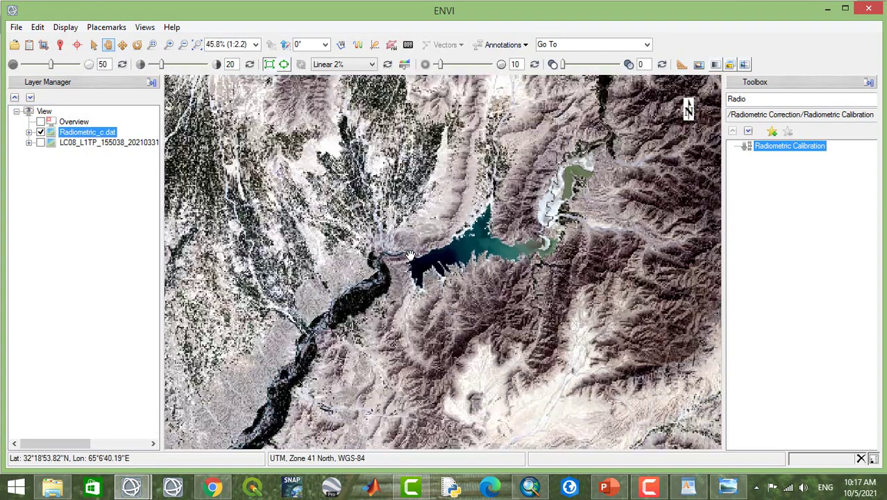
scroll(410, 254, down, 4)
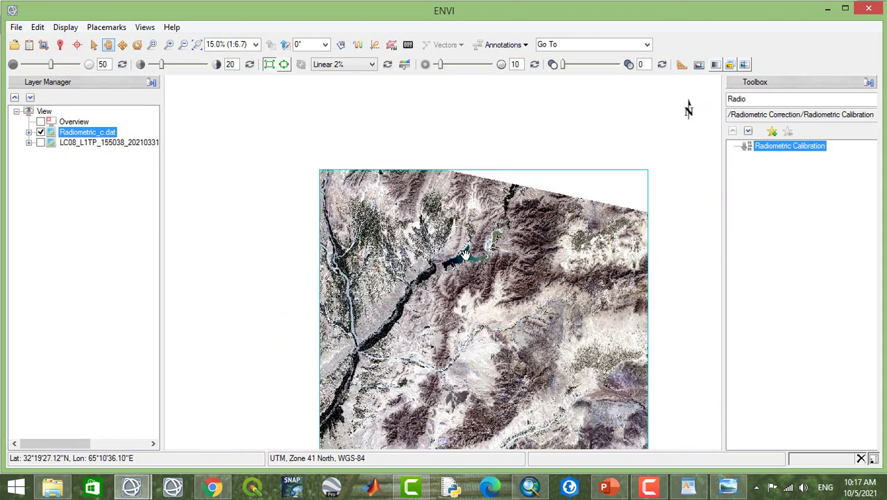
drag(499, 275, 467, 222)
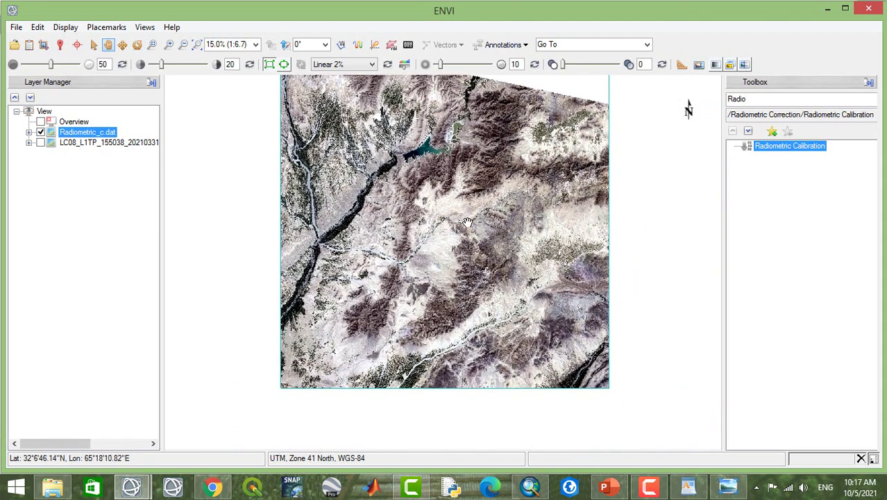
- Toggle the original LC08 MultiSpectral layer on and off to compare it with the calibrated subset, leaving it hidden
click(40, 143)
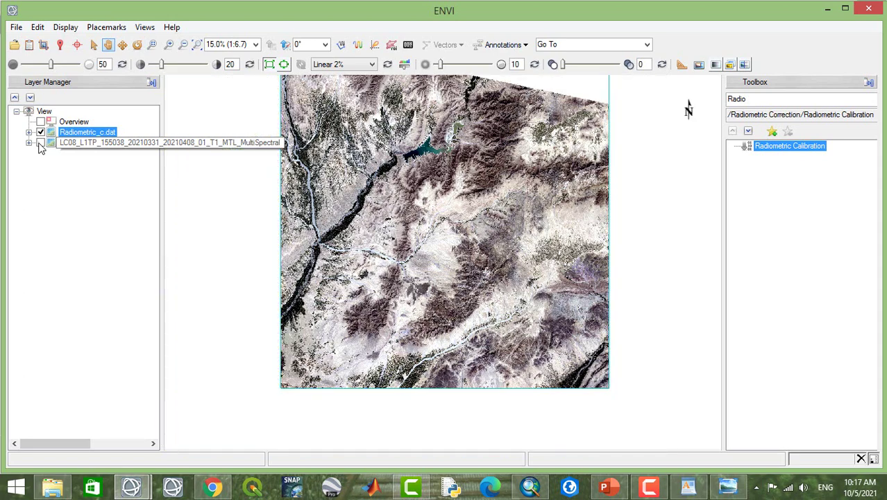
click(40, 143)
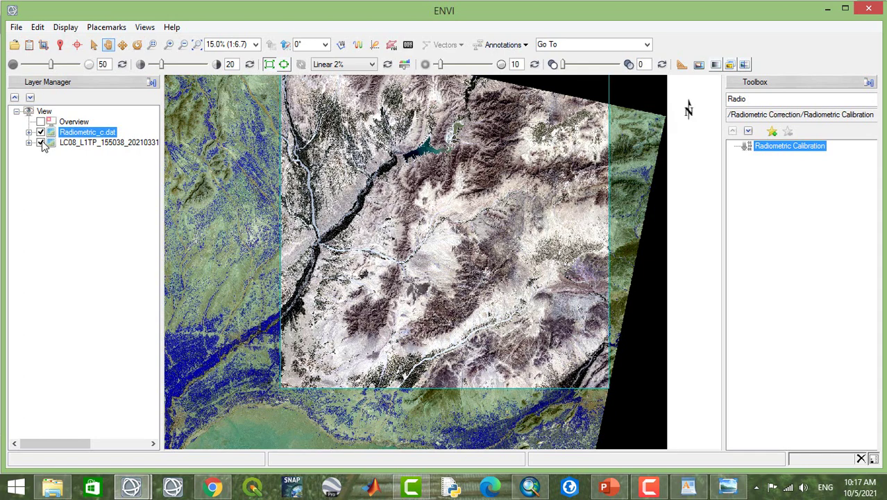
click(40, 143)
click(40, 143)
click(40, 143)
click(40, 143)
click(41, 142)
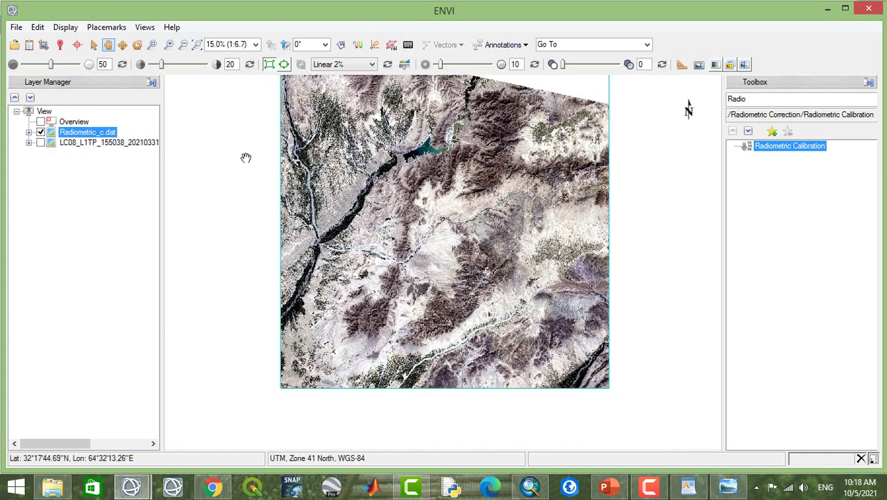
- Change the displayed bands of Radiometric_c.dat to Near Infrared, Red and Green as the red, green and blue channels
click(28, 132)
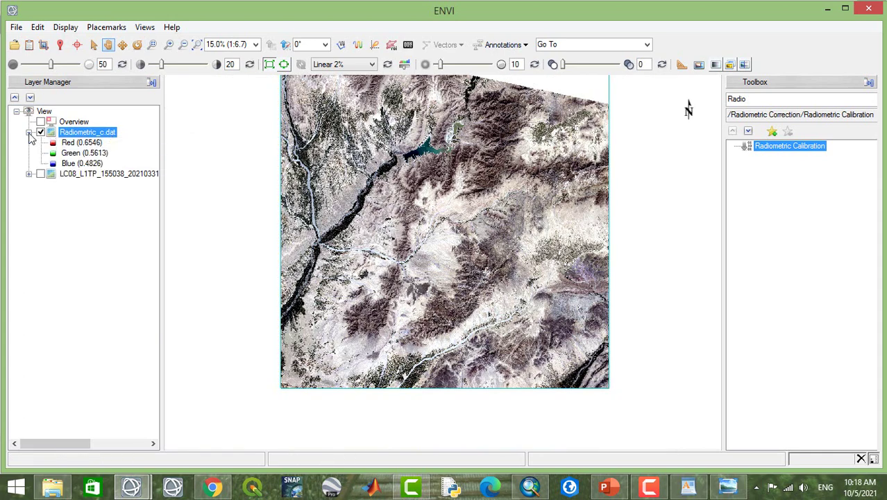
right_click(66, 136)
click(119, 174)
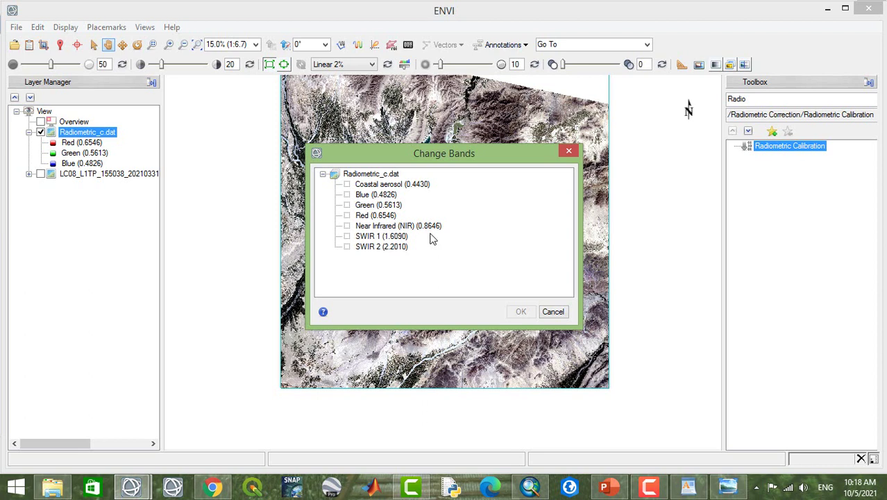
click(356, 227)
click(361, 215)
click(363, 205)
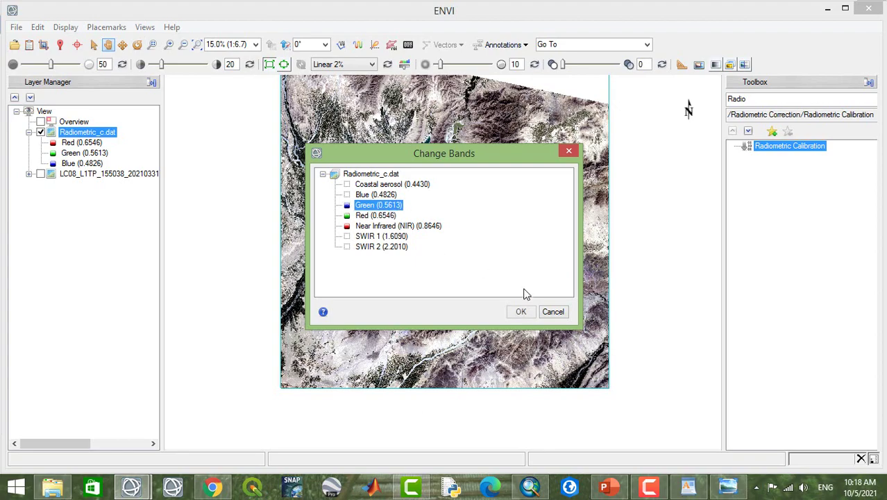
click(520, 311)
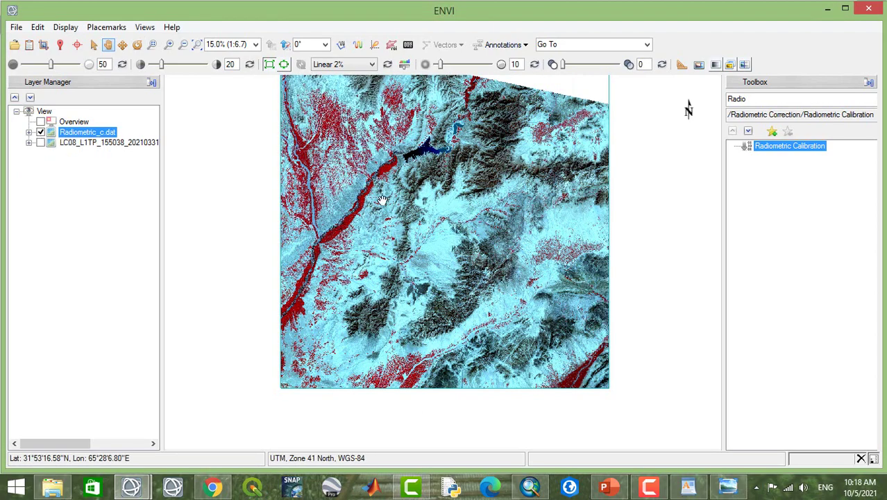
- Examine the false-colour calibrated image around the reservoir, the river vegetation and the mountains, both close up and at full extent
drag(350, 190, 474, 234)
scroll(439, 232, up, 3)
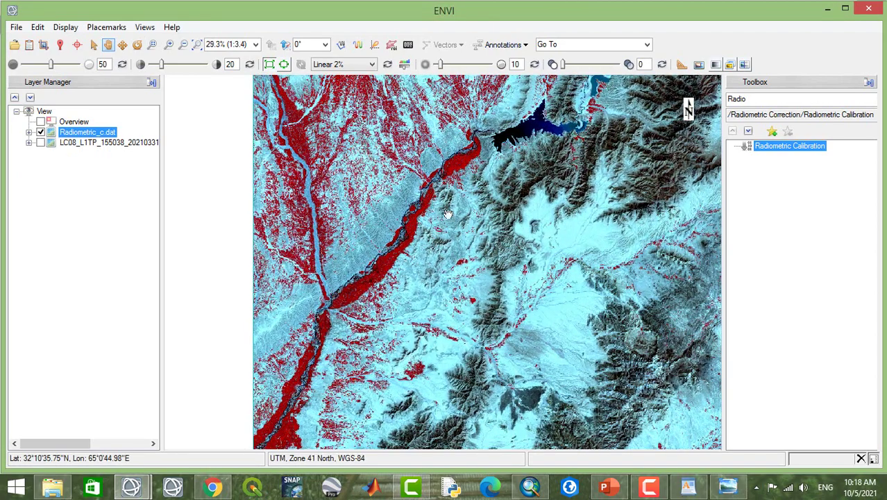
drag(423, 258, 361, 324)
scroll(447, 264, up, 3)
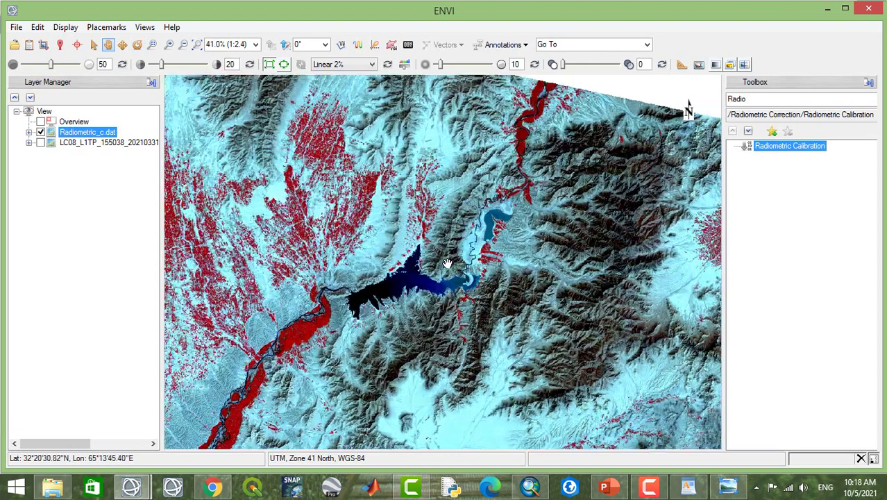
scroll(447, 263, up, 5)
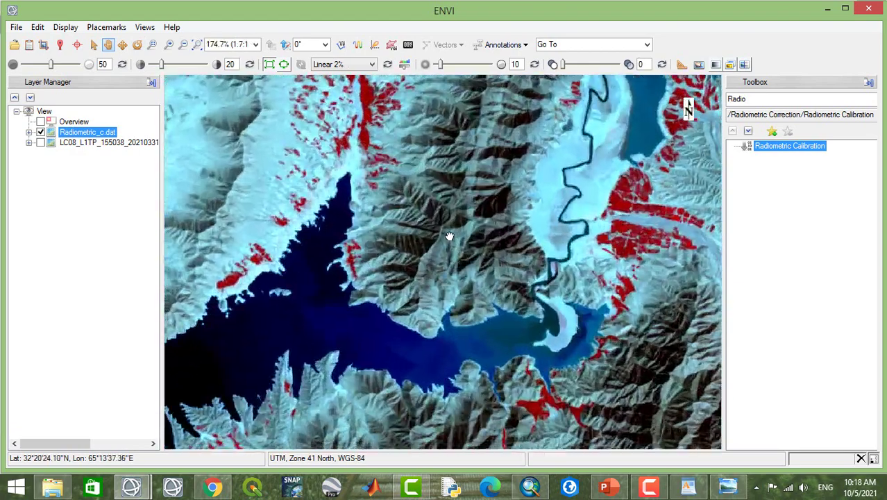
drag(449, 235, 391, 356)
drag(342, 205, 361, 277)
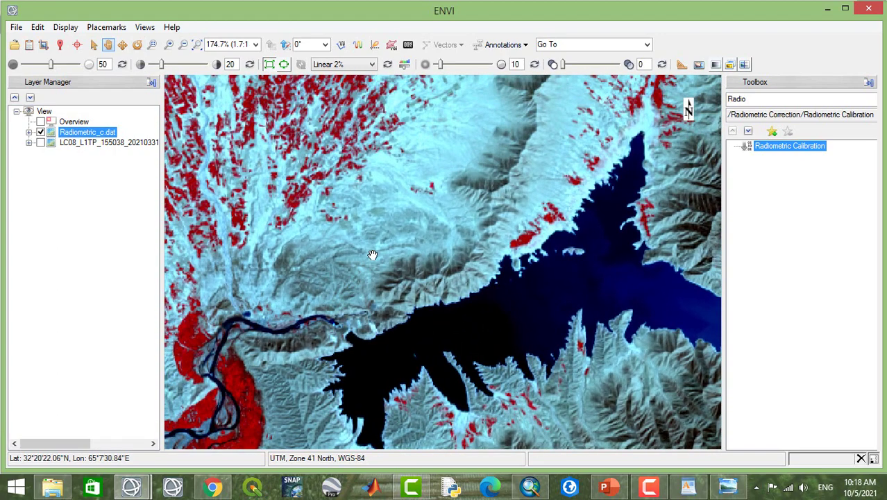
scroll(485, 286, up, 3)
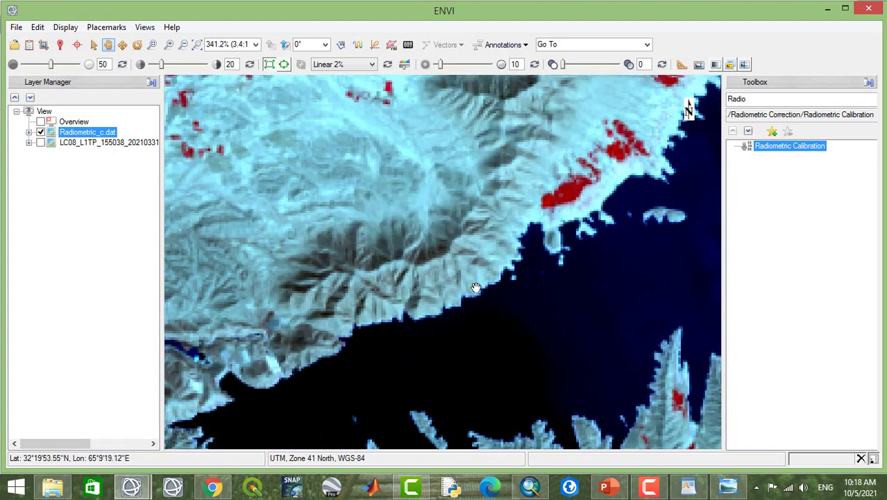
scroll(460, 275, down, 10)
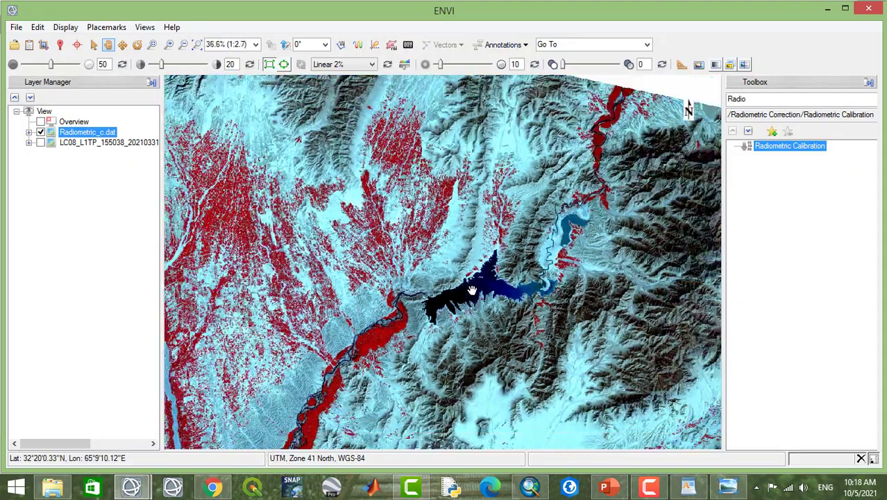
scroll(471, 290, down, 1)
drag(455, 297, 459, 222)
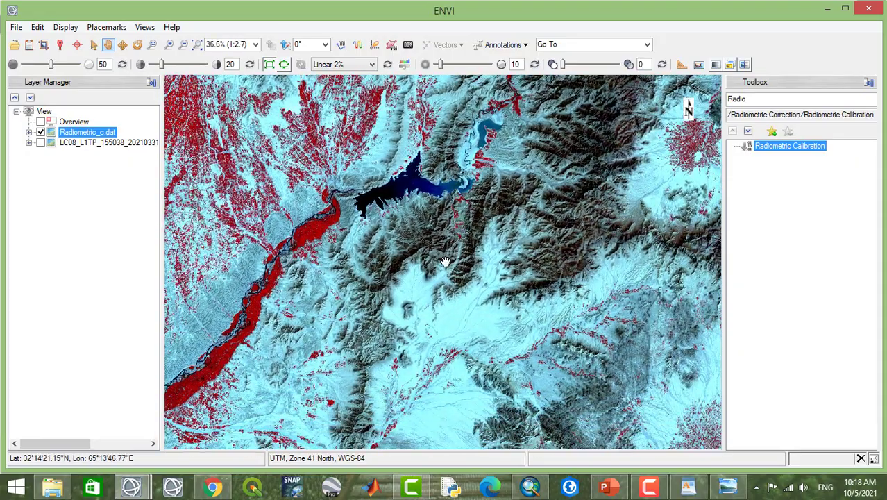
scroll(437, 262, down, 2)
scroll(437, 262, down, 5)
drag(438, 262, 408, 307)
scroll(415, 211, up, 4)
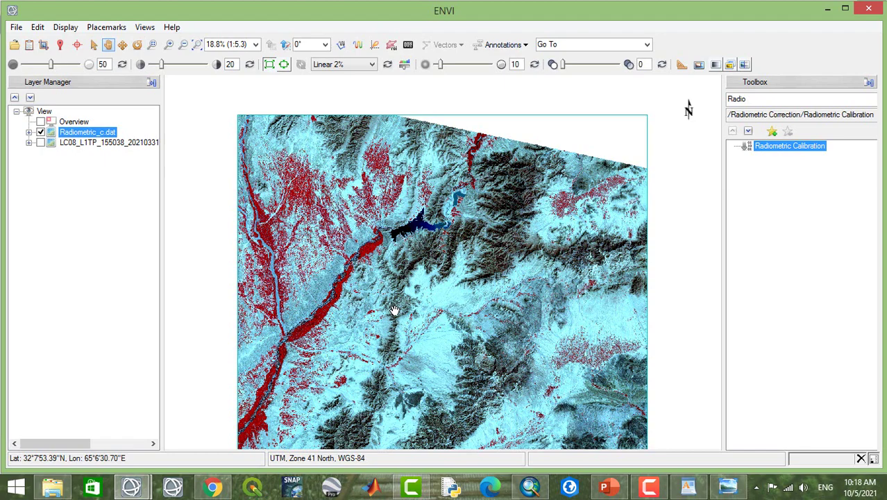
scroll(396, 310, down, 2)
drag(396, 311, 433, 277)
scroll(432, 239, up, 2)
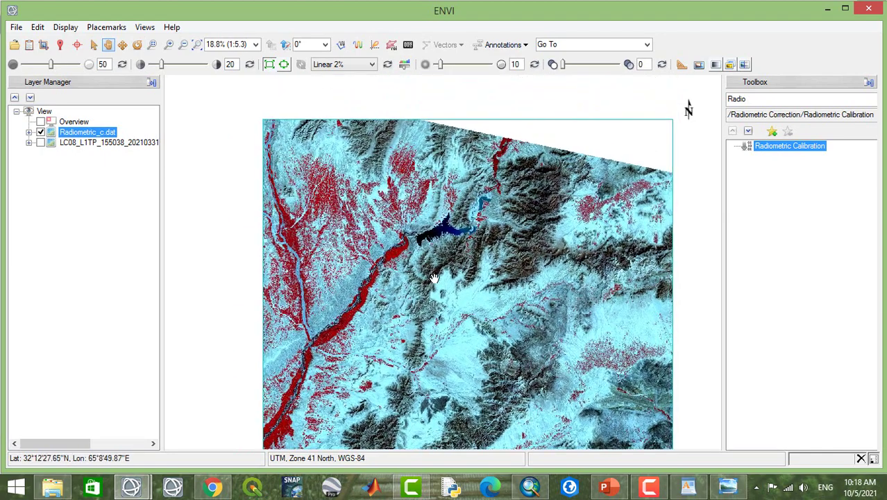
scroll(433, 278, up, 2)
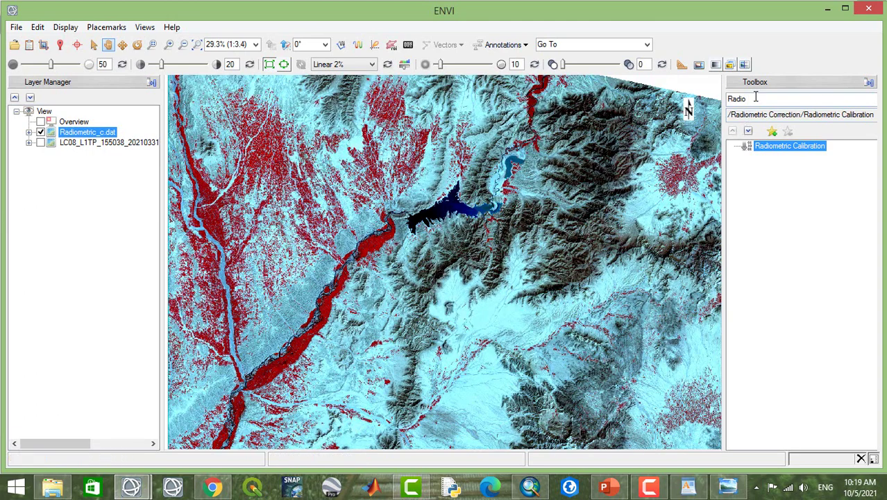
- Search the toolbox for "vect" and open the Vector to ROI tool
double_click(755, 97)
key(BackSpace)
text(V)
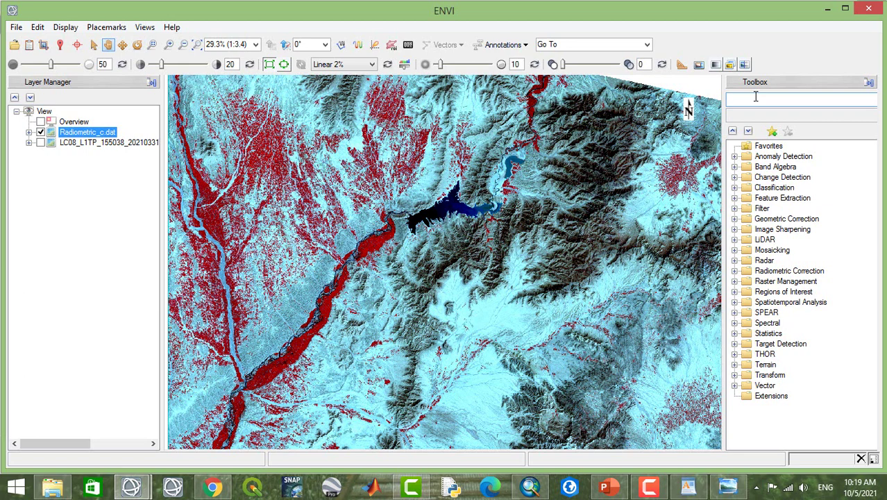
text(vect)
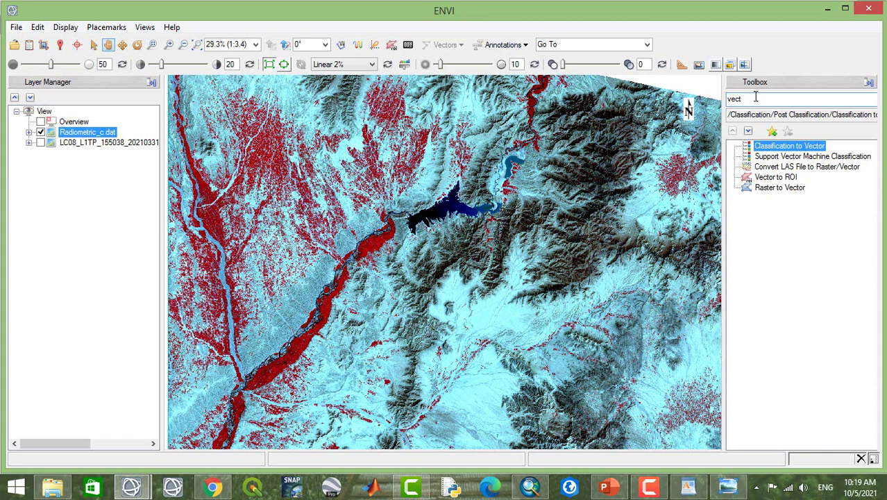
double_click(773, 179)
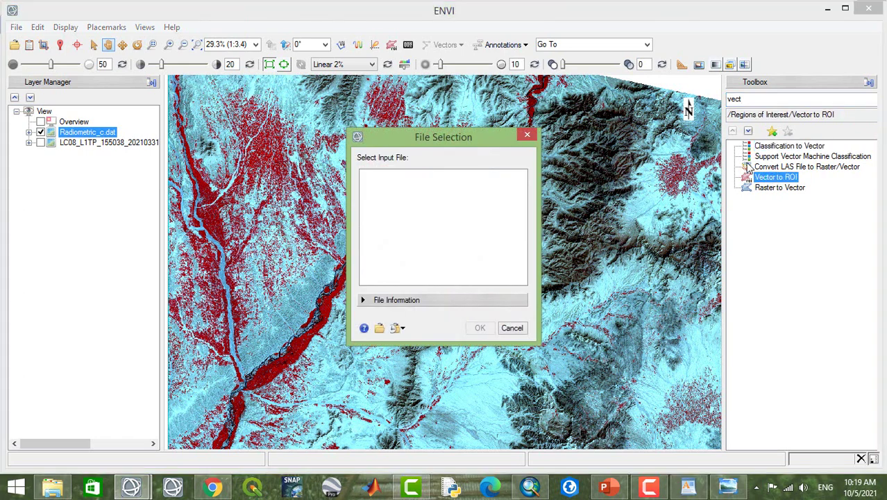
drag(464, 127, 447, 21)
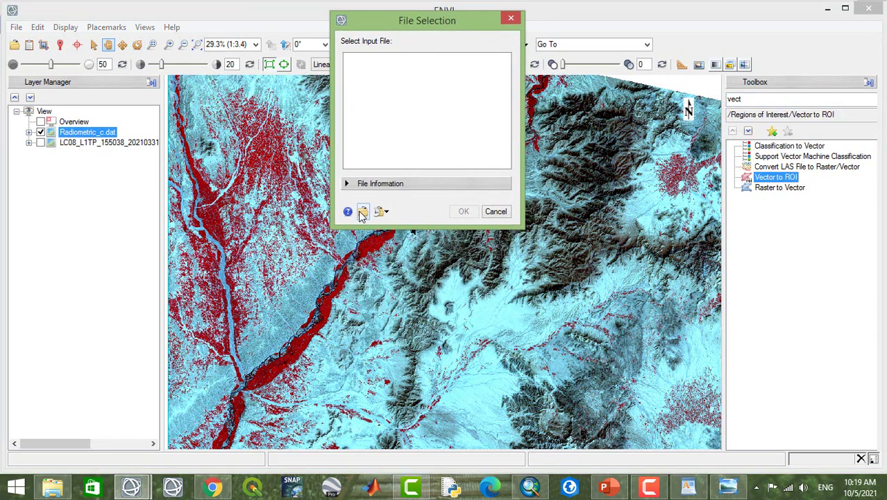
click(347, 184)
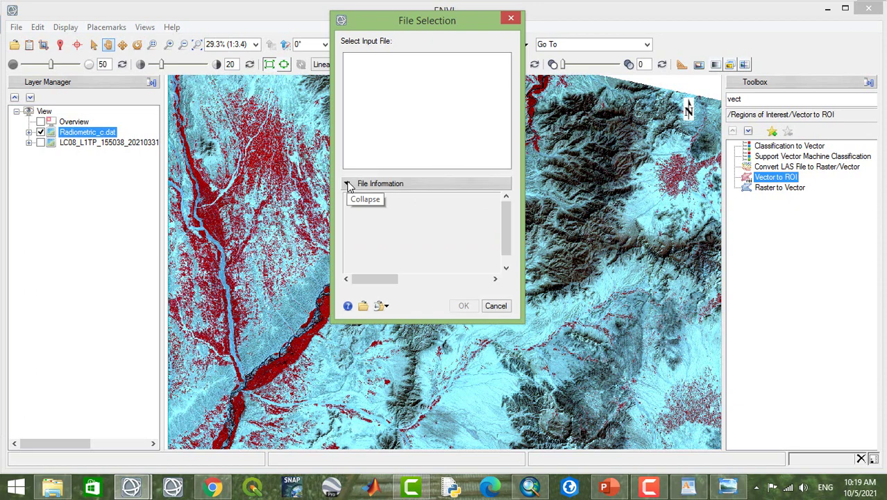
click(348, 184)
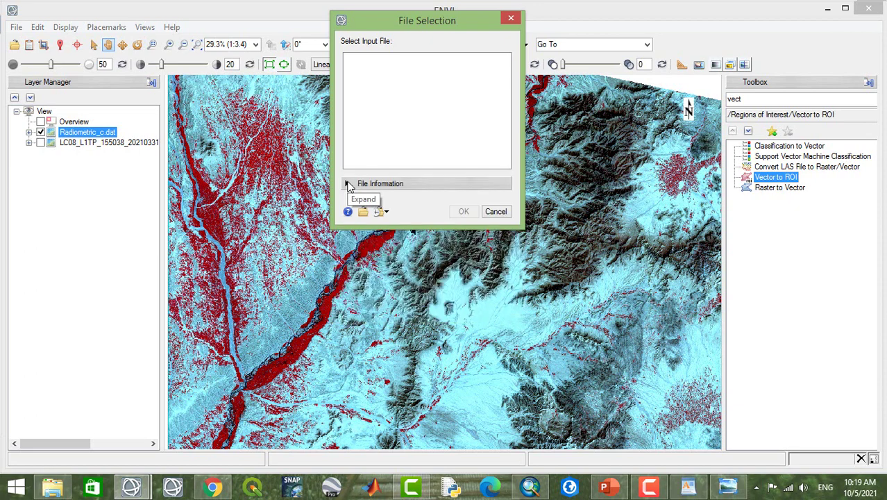
click(363, 212)
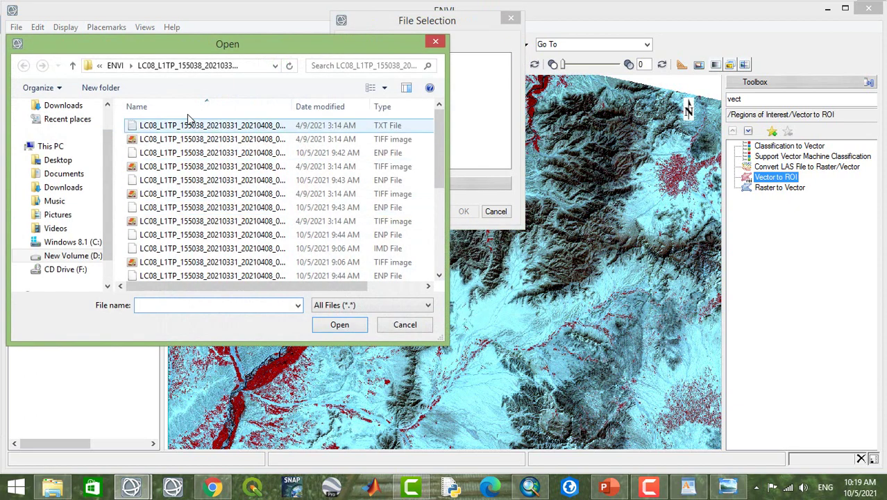
drag(259, 46, 494, 37)
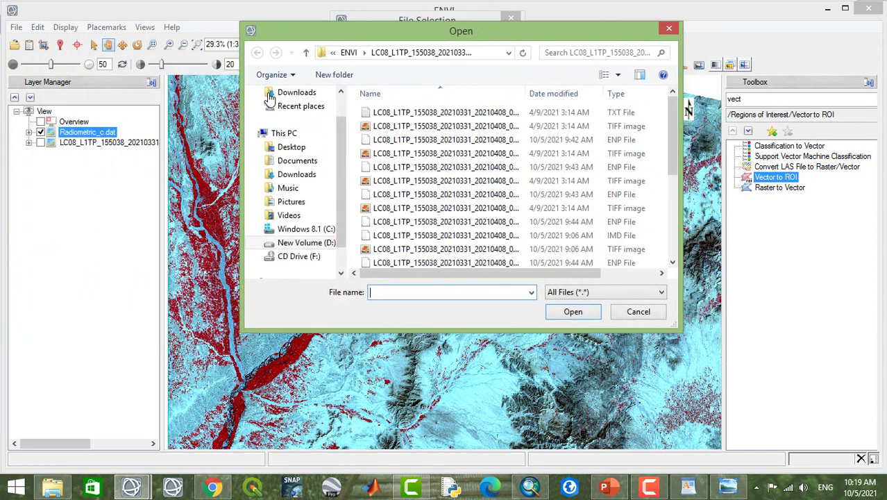
click(308, 242)
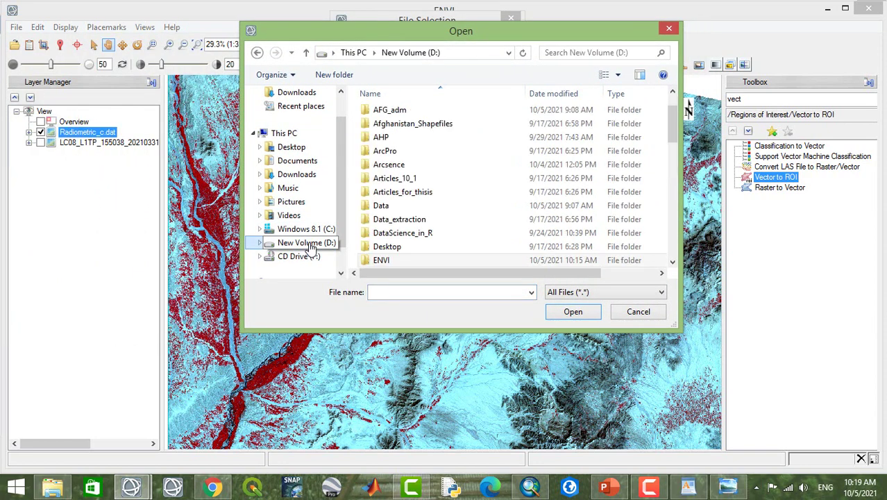
drag(673, 111, 676, 143)
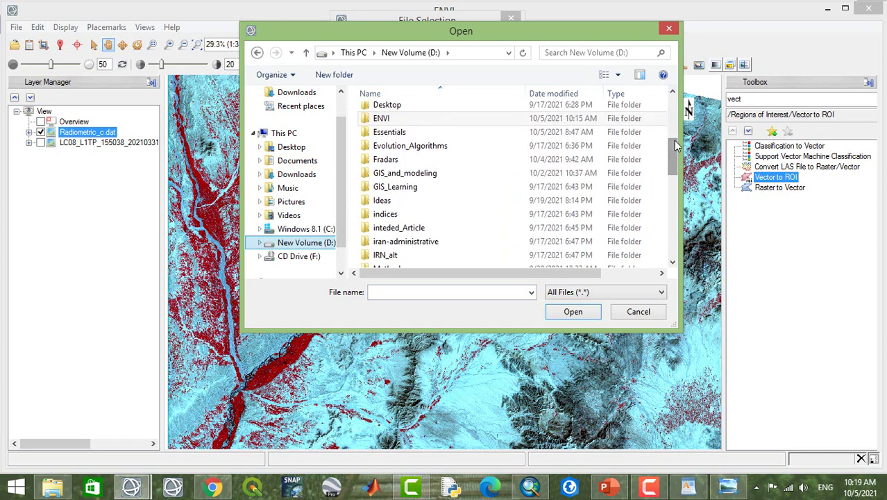
double_click(410, 119)
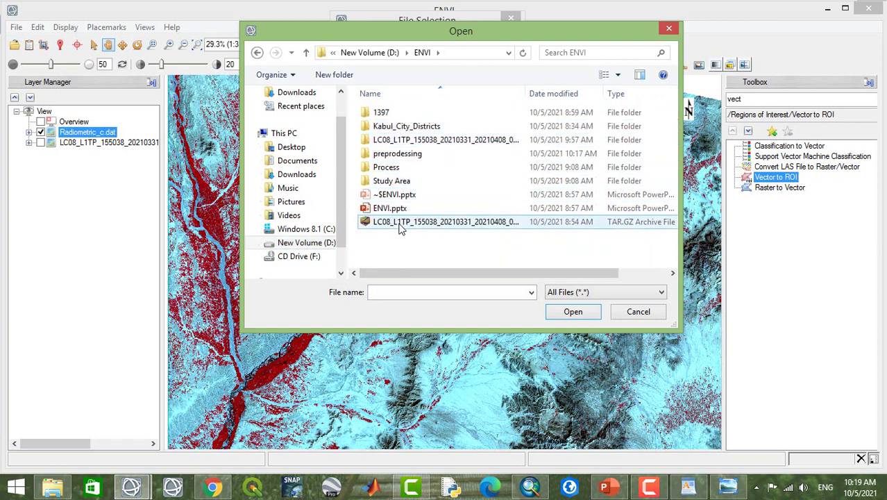
double_click(395, 181)
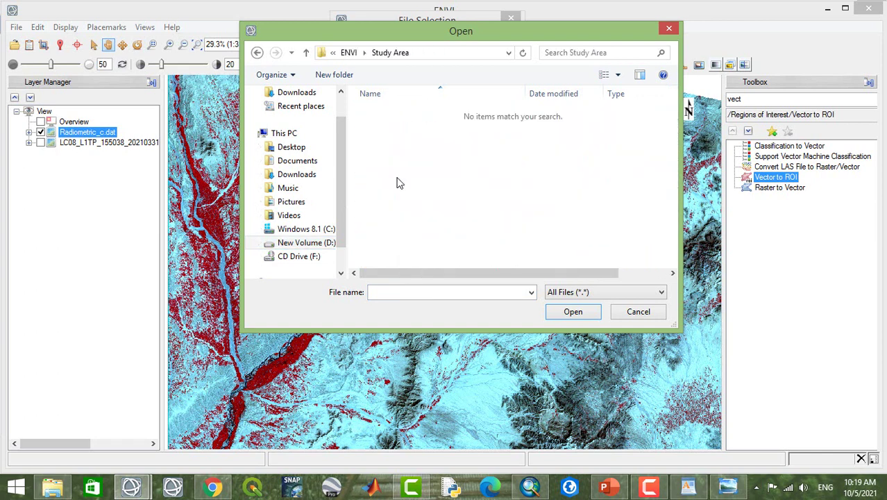
click(655, 299)
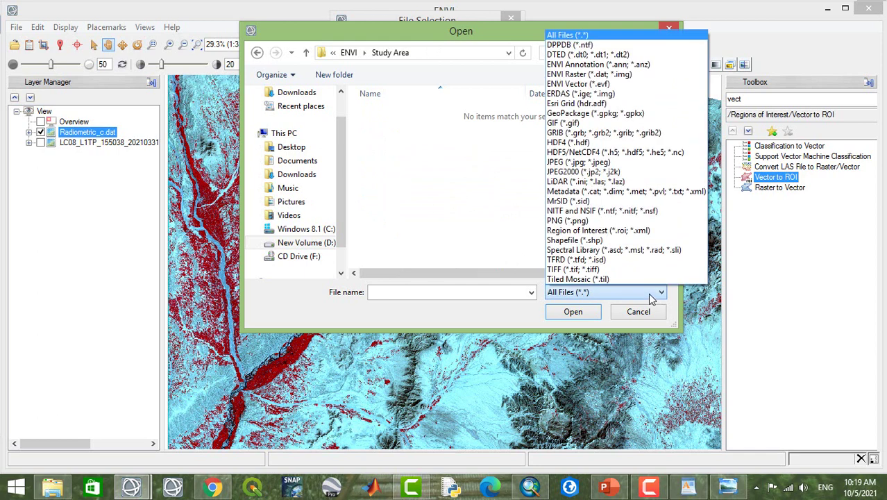
click(651, 298)
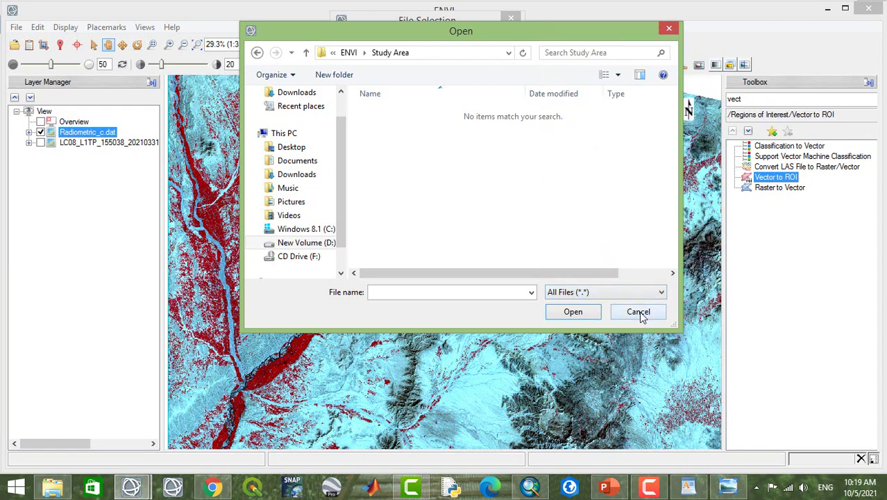
click(639, 313)
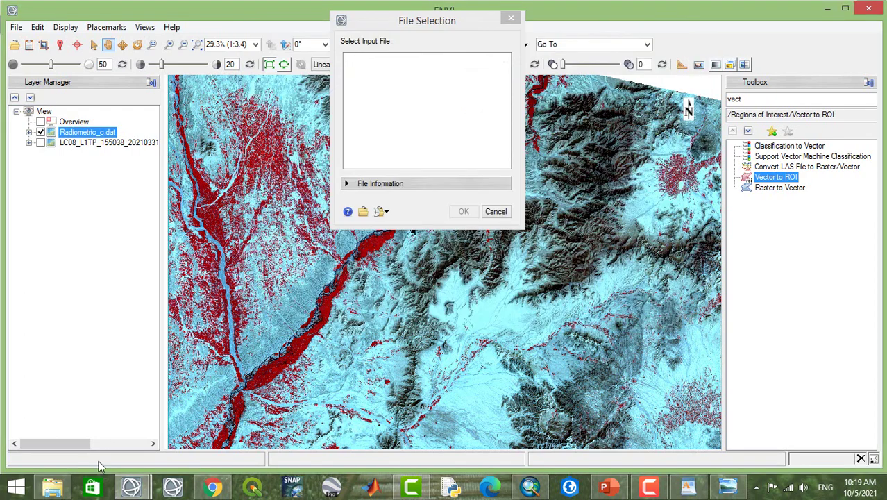
click(508, 21)
- Switch to File Explorer and check the contents of the Study Area folder inside D:\ENVI
click(53, 488)
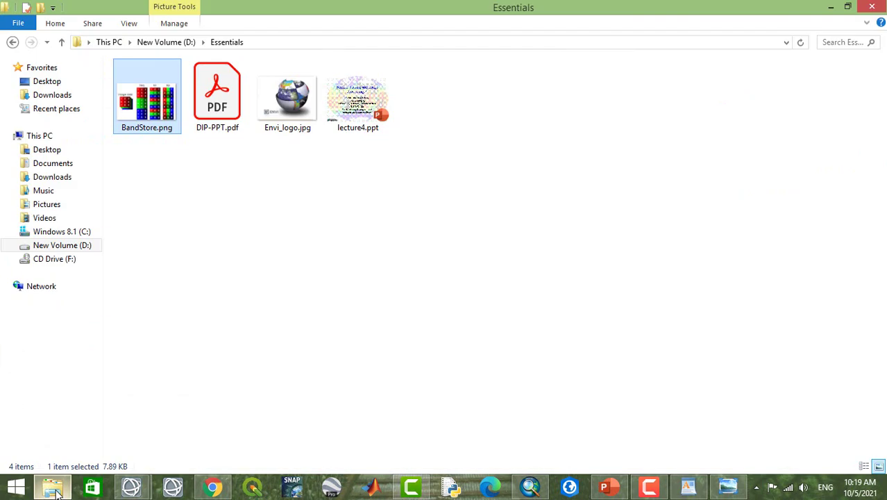
click(13, 42)
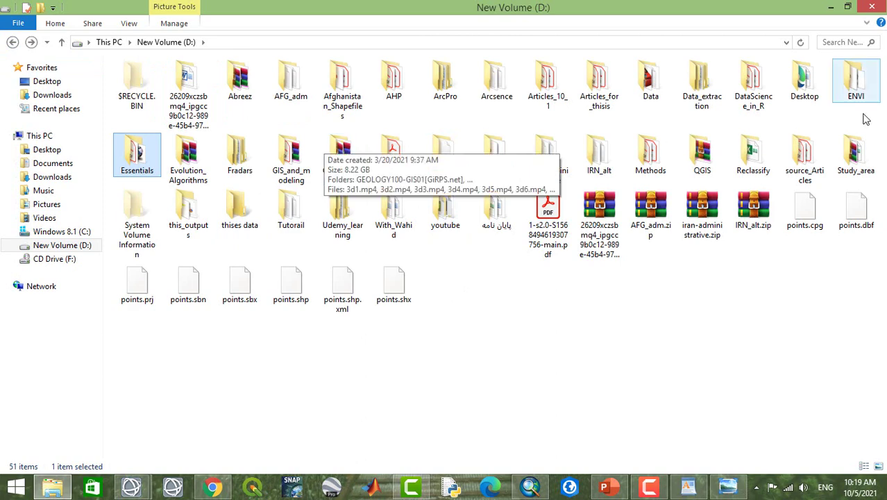
double_click(841, 86)
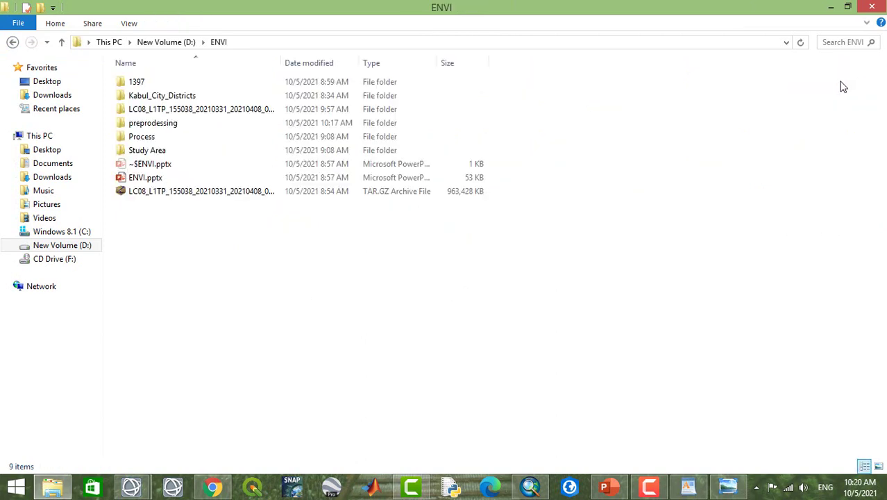
click(164, 136)
double_click(159, 150)
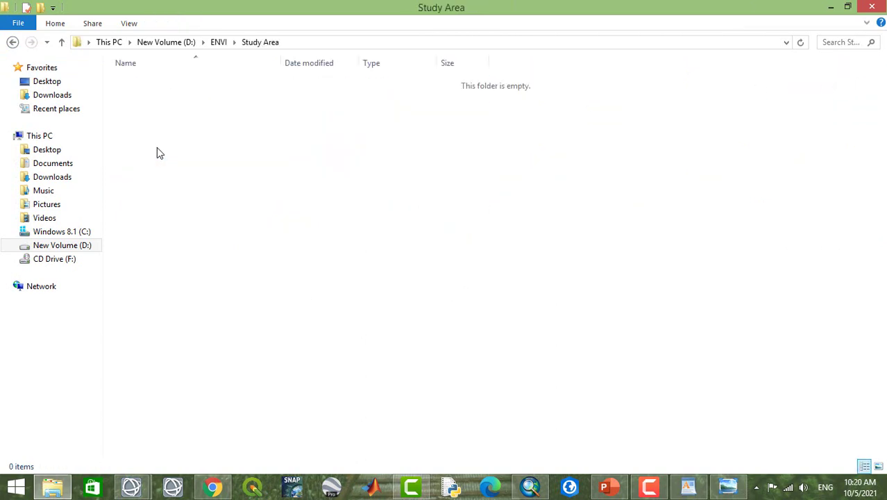
click(11, 43)
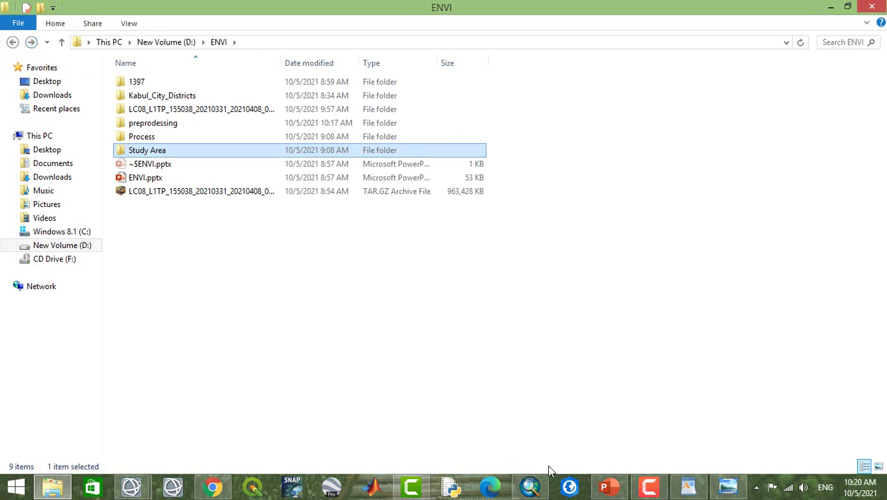
- Switch to ArcMap, add the AFG_adm2.shp shapefile from D:\AFG_adm, and select a block of districts in the north-central part of the country
click(535, 486)
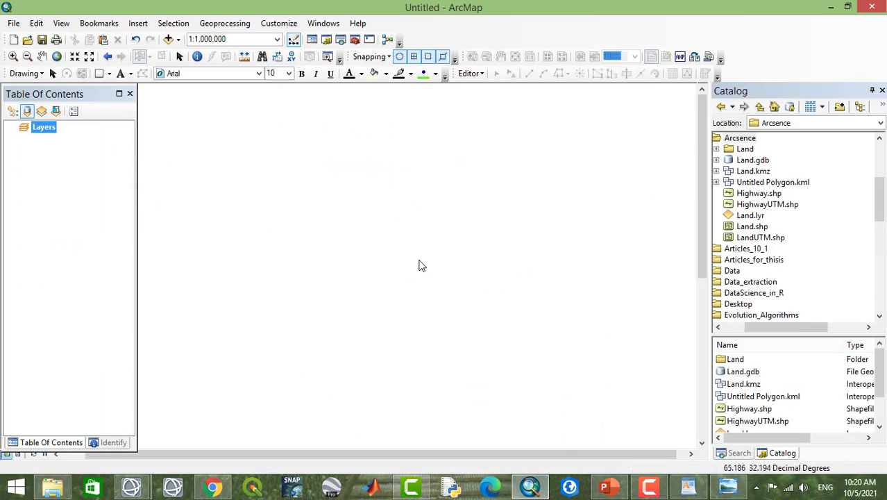
click(167, 40)
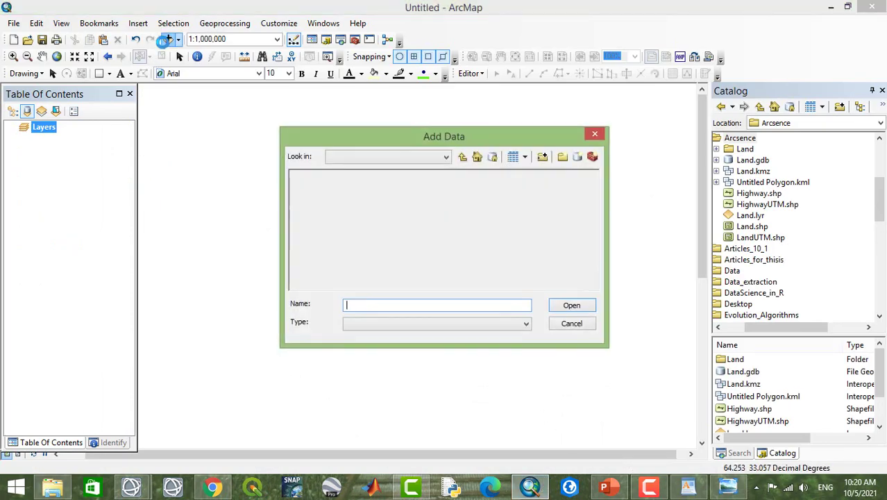
click(462, 158)
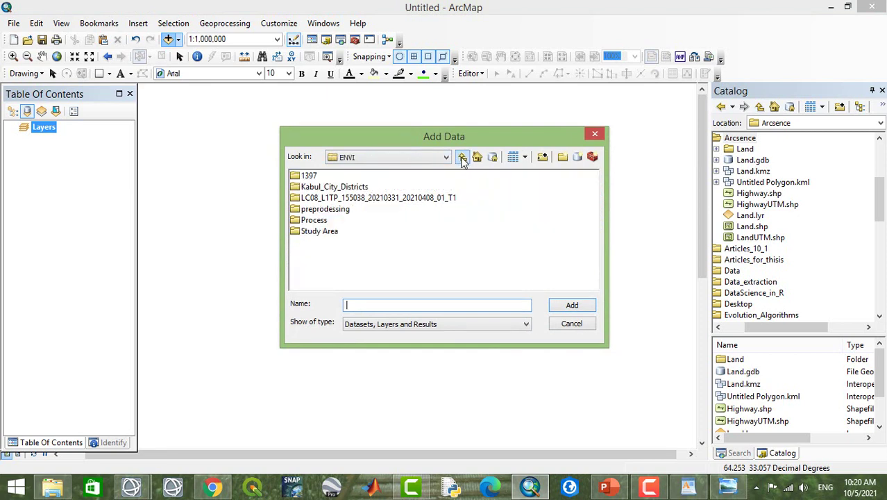
click(462, 159)
click(349, 221)
double_click(349, 221)
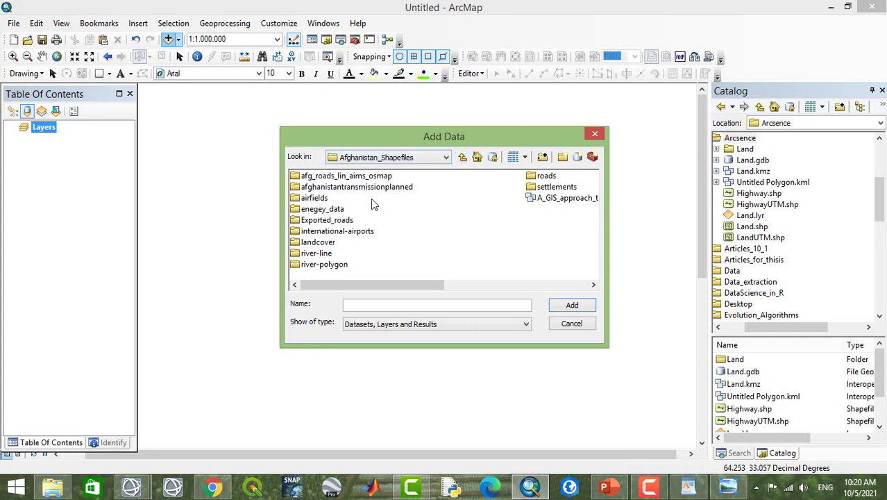
click(462, 157)
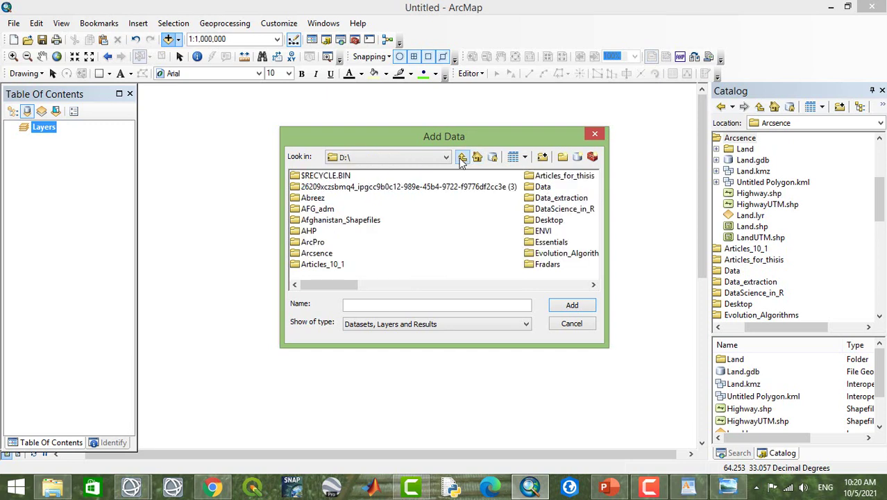
double_click(327, 209)
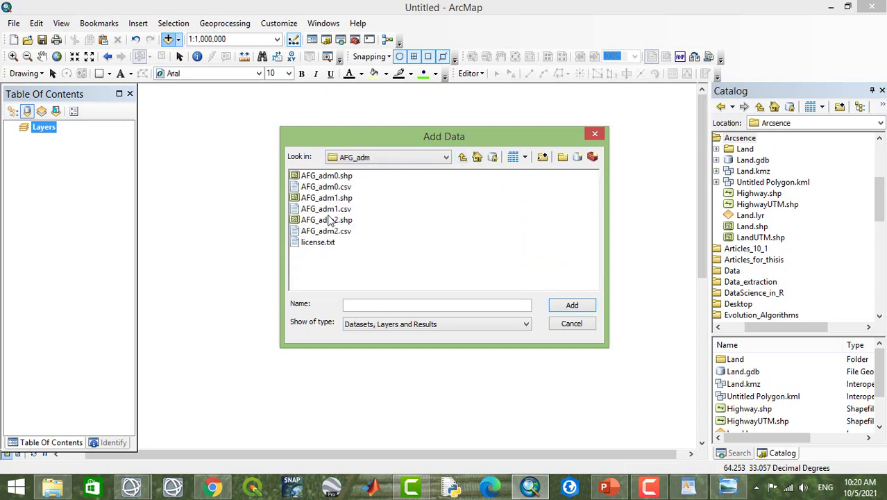
click(330, 222)
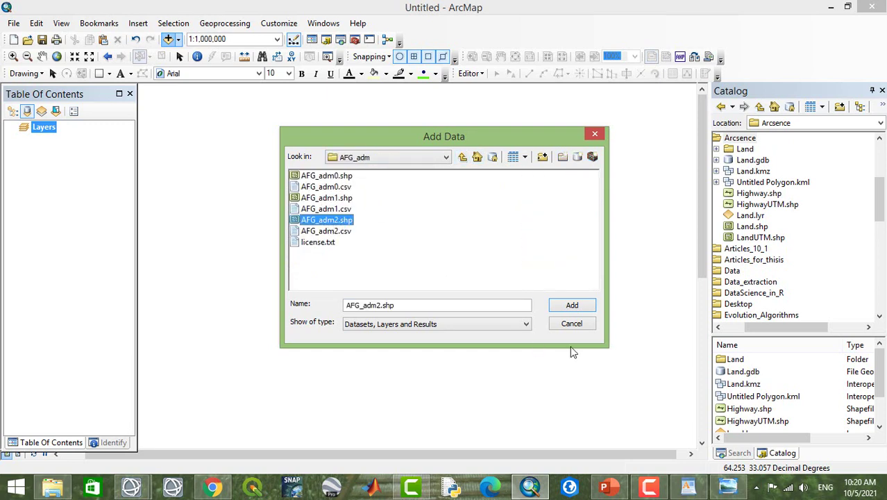
click(582, 306)
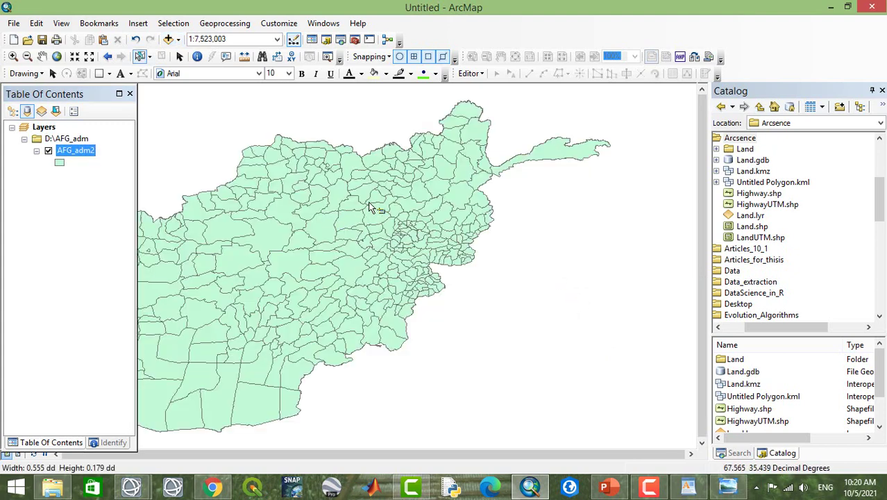
drag(370, 207, 332, 225)
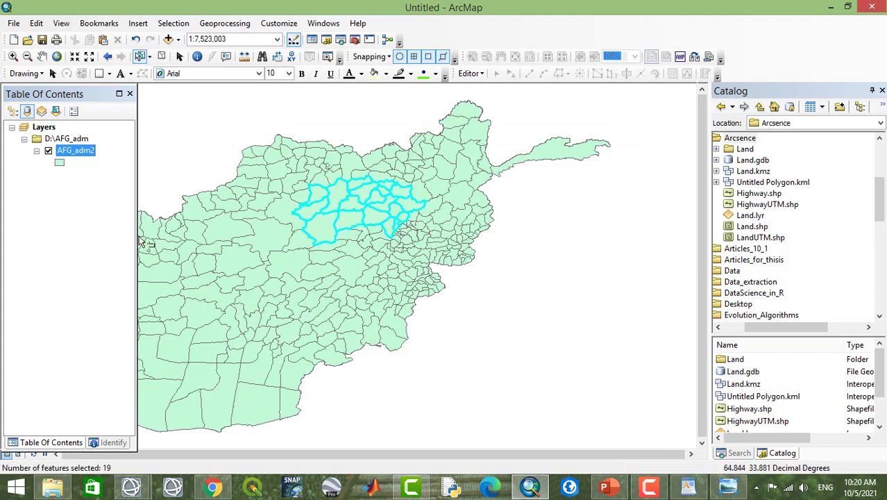
- Add the band 6 raster LC08_L1TP_155038_20210331_20210408_01_T1_B6.TIF from the Landsat scene folder in D:\ENVI to the map
click(168, 40)
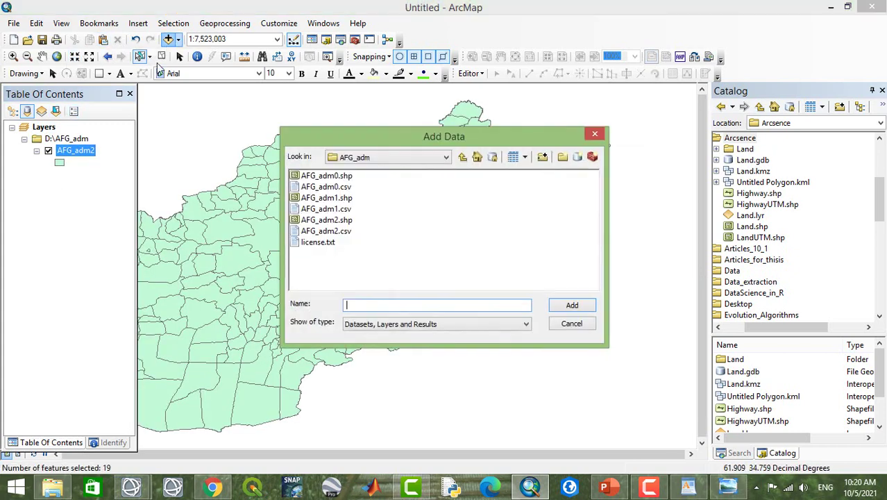
click(462, 157)
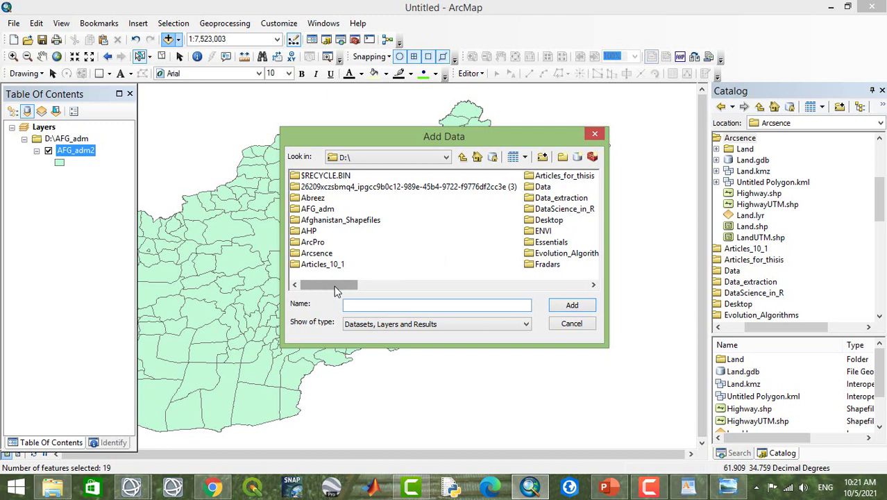
double_click(542, 230)
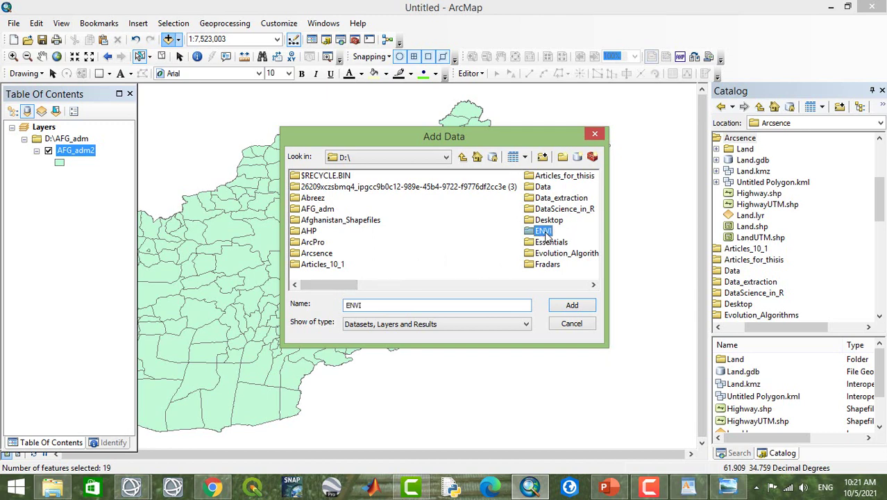
click(366, 199)
double_click(365, 201)
click(365, 201)
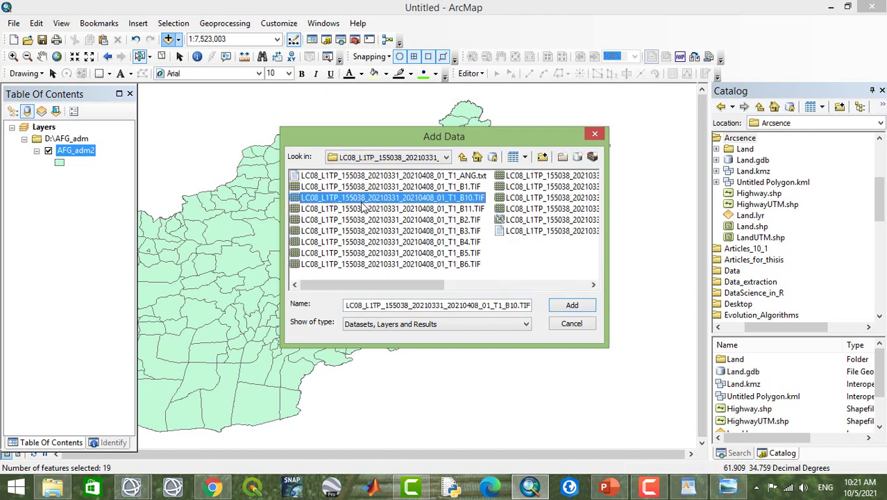
click(338, 246)
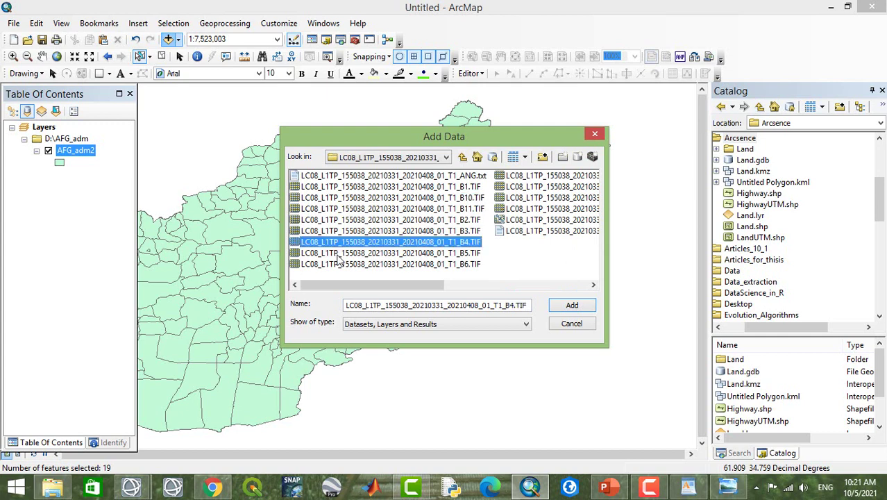
click(351, 268)
click(572, 305)
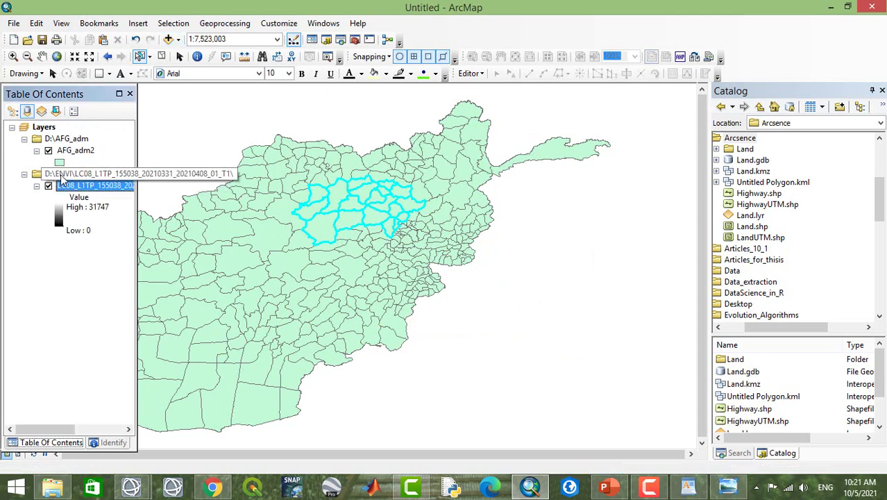
- Clear the selection of the districts in the AFG_adm2 layer
click(149, 57)
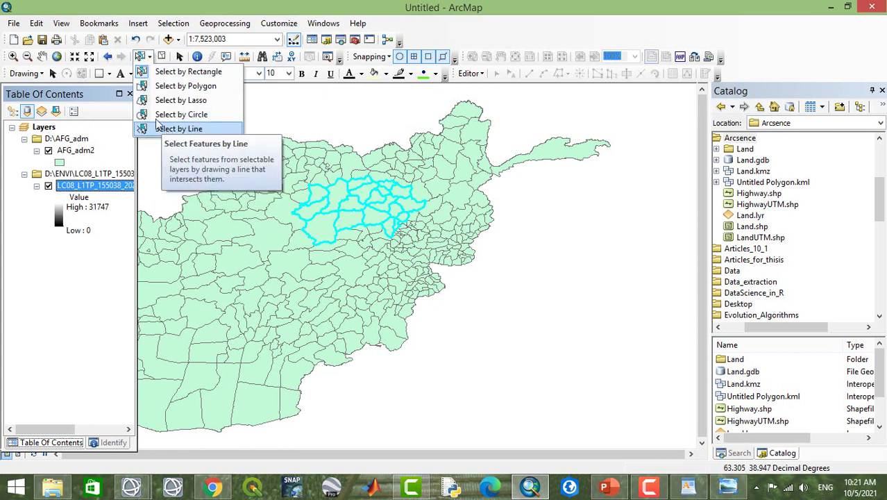
click(90, 101)
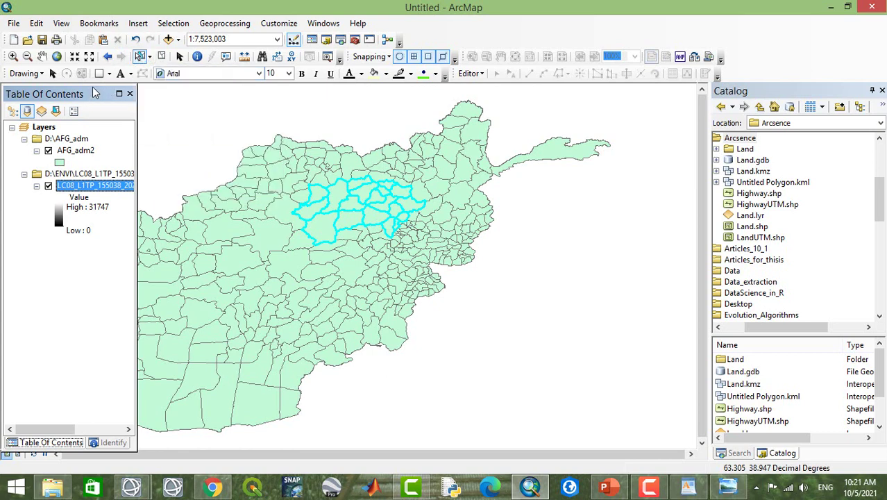
click(168, 23)
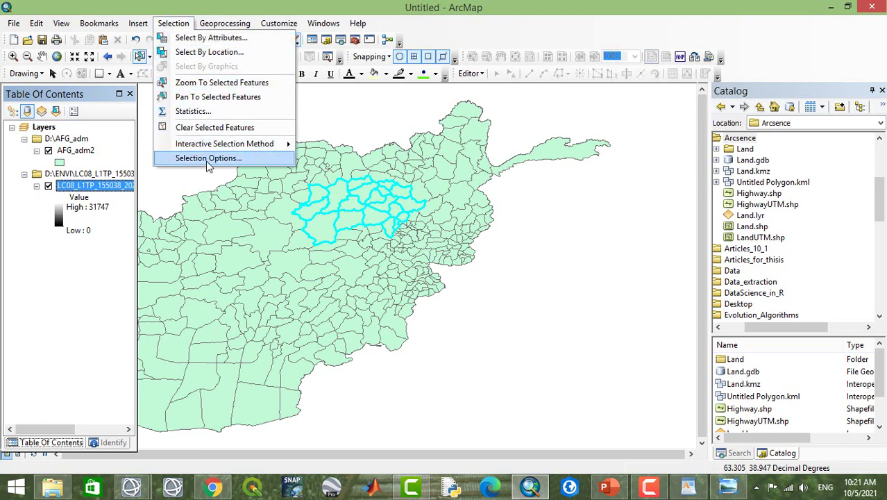
click(208, 129)
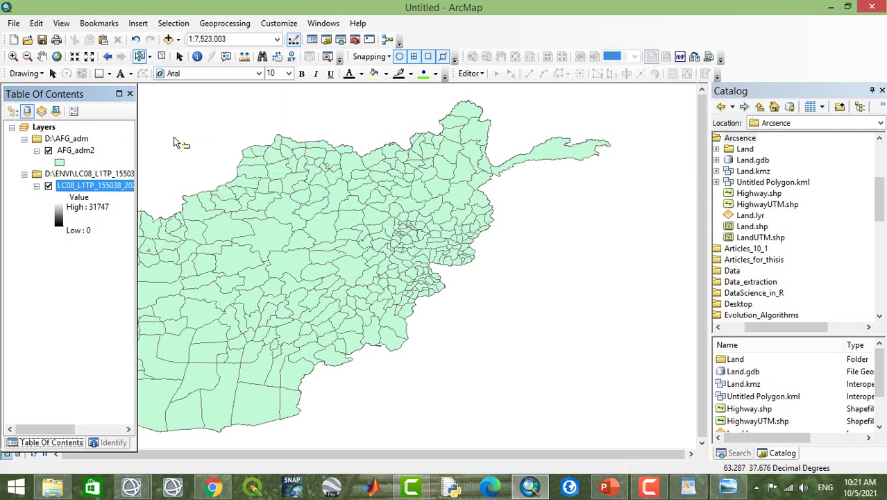
- Change the AFG_adm2 layer's fill symbol to Hollow so the raster underneath shows
click(59, 162)
click(317, 222)
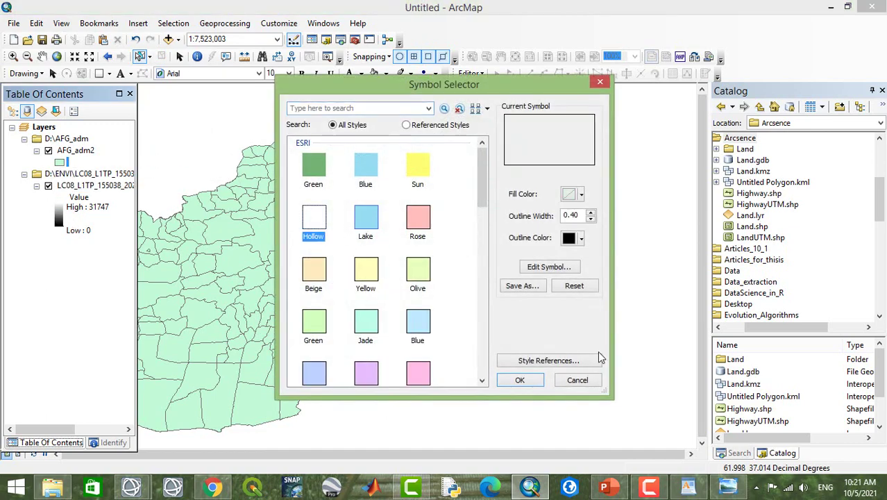
click(531, 383)
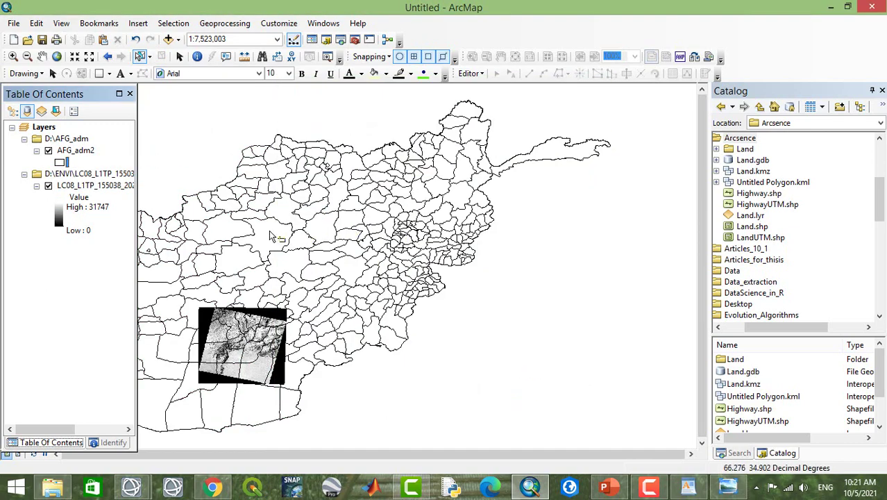
- Select three adjoining districts that overlap the northern part of the Landsat band 6 scene, around the reservoir
click(41, 56)
drag(302, 271, 423, 232)
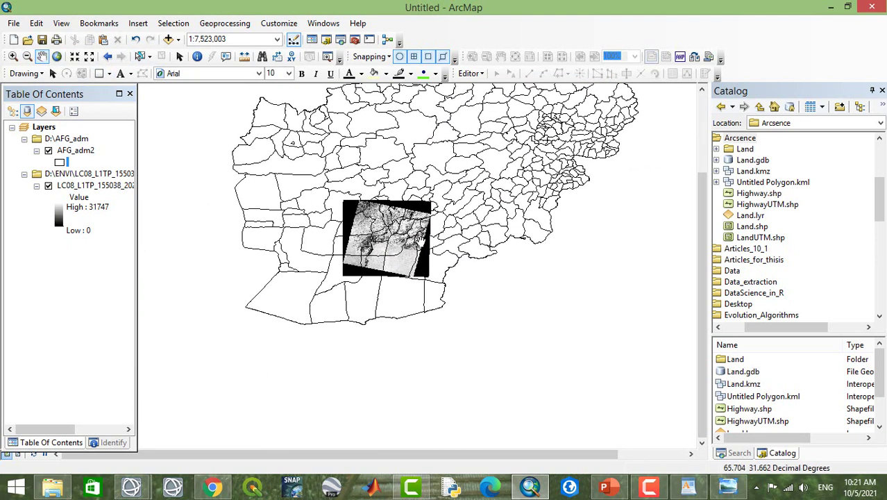
scroll(423, 233, down, 2)
scroll(424, 231, up, 3)
scroll(424, 233, up, 4)
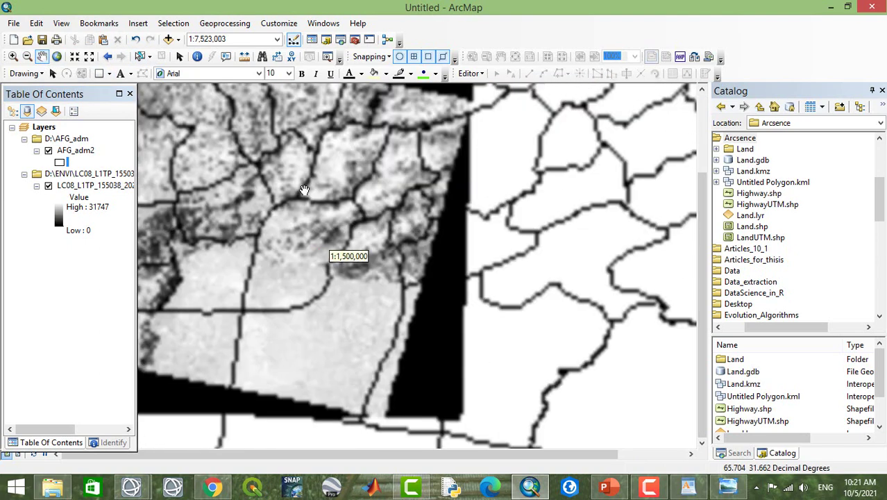
drag(322, 154, 385, 254)
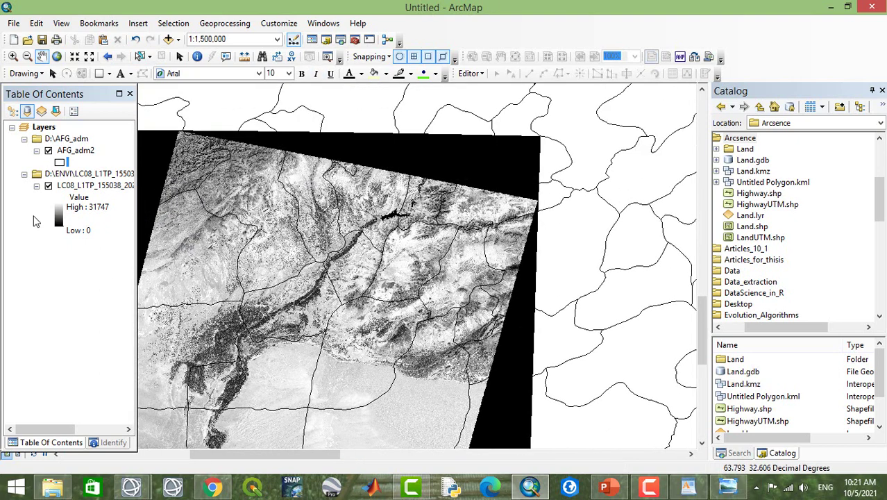
click(139, 56)
click(354, 259)
shift+click(392, 208)
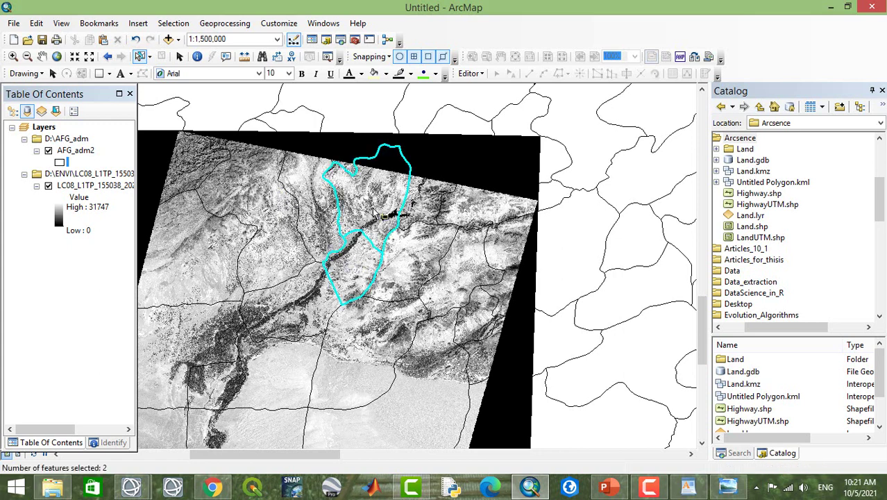
shift+click(421, 210)
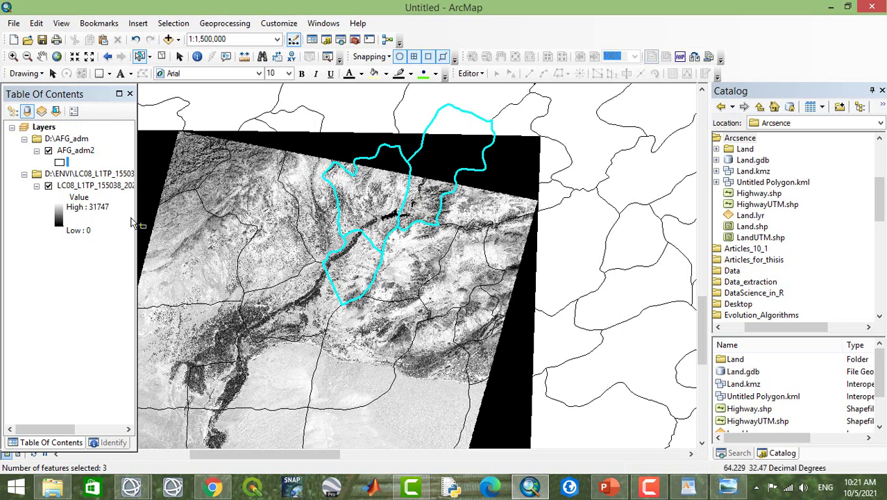
- Export the selected AFG_adm2 districts as the shapefile ST_Area.shp in D:\ENVI\Study Area, without adding it to the map
click(70, 152)
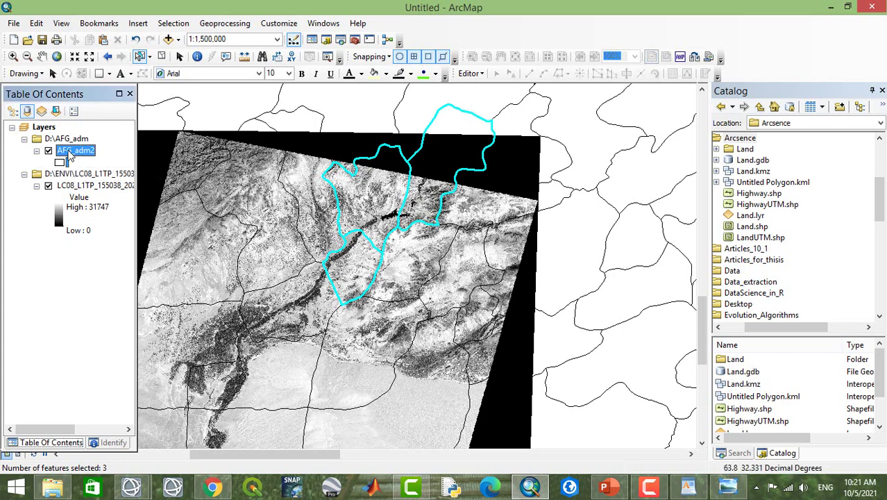
right_click(70, 153)
mouse_move(185, 377)
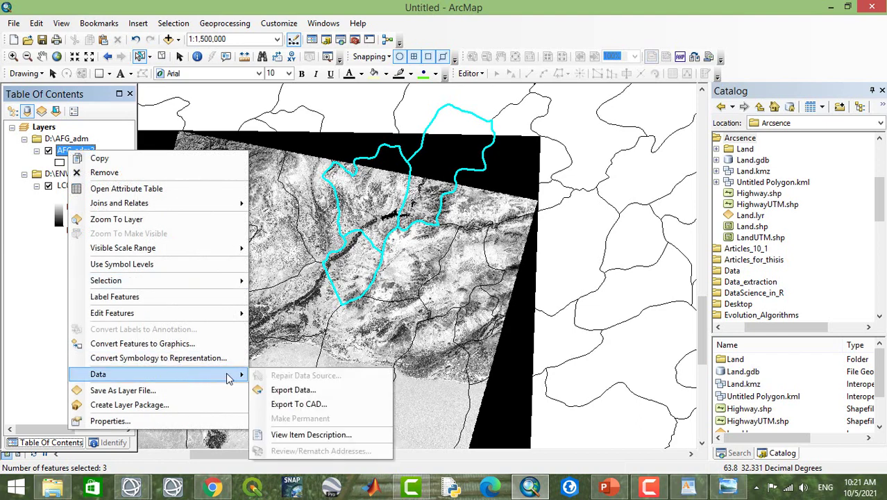
click(292, 389)
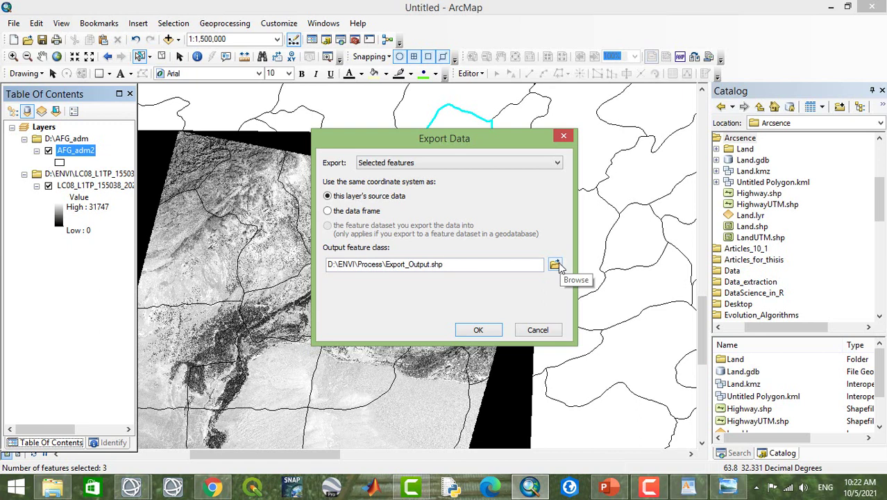
click(431, 264)
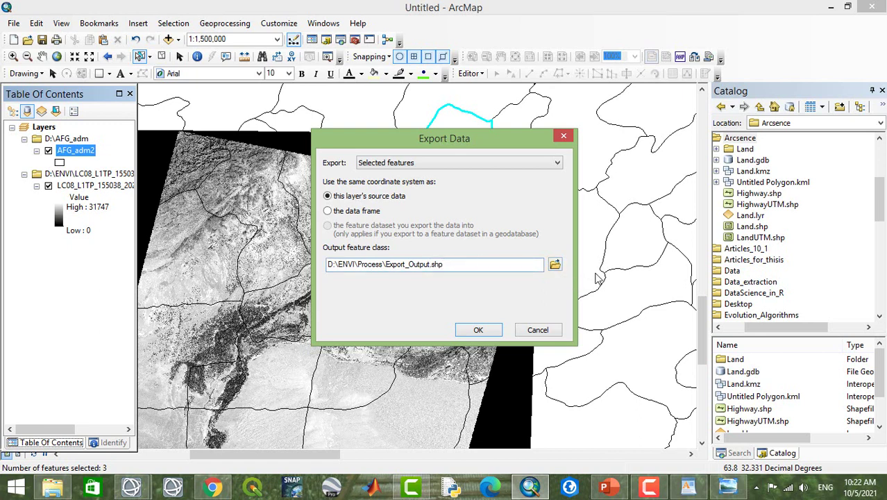
key(BackSpace)
key(BackSpace)
key(BackSpace)
key(BackSpace)
key(BackSpace)
key(BackSpace)
click(555, 264)
click(462, 157)
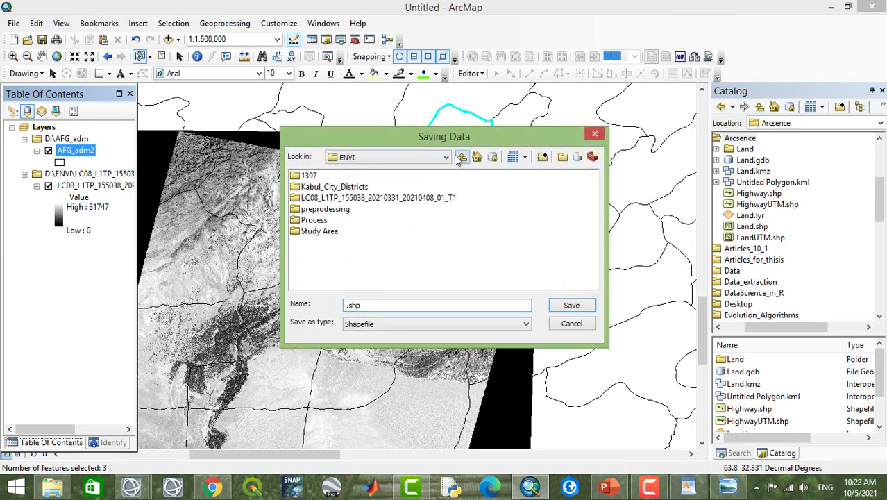
click(321, 221)
double_click(326, 231)
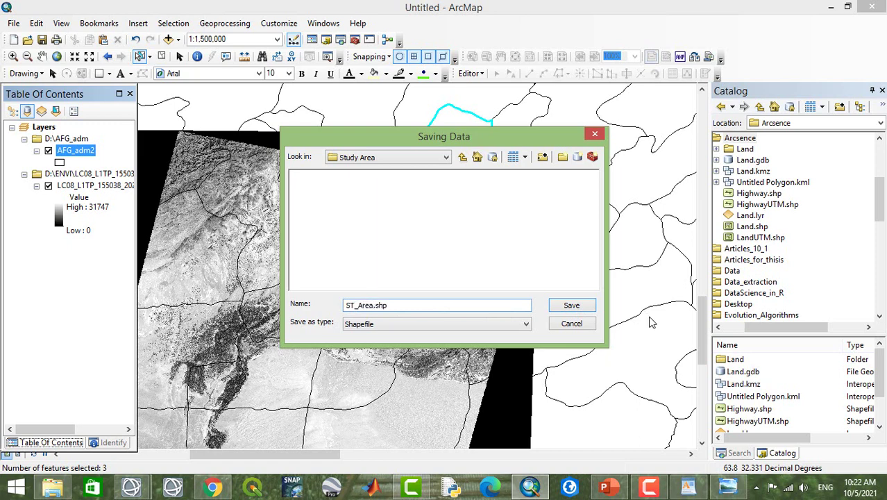
click(575, 306)
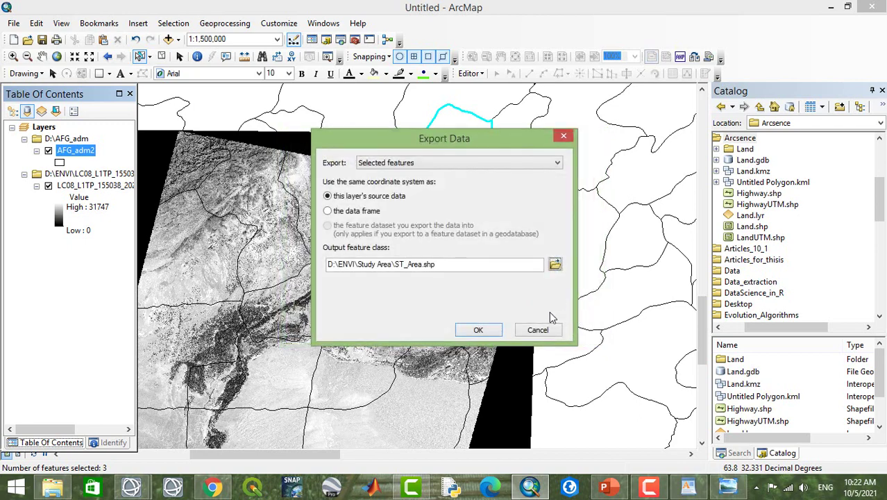
click(493, 331)
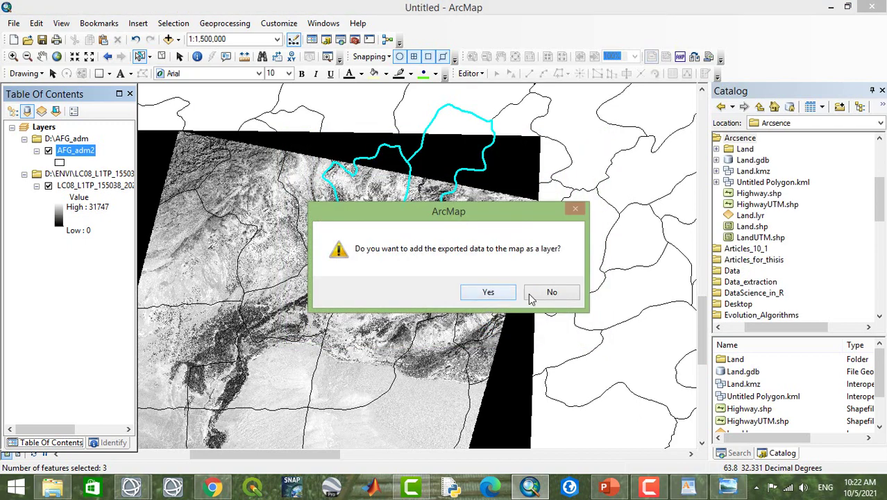
click(555, 292)
- Switch to ENVI and start Vector to ROI with ST_Area.shp from D:\ENVI\Study Area as the input file
click(830, 7)
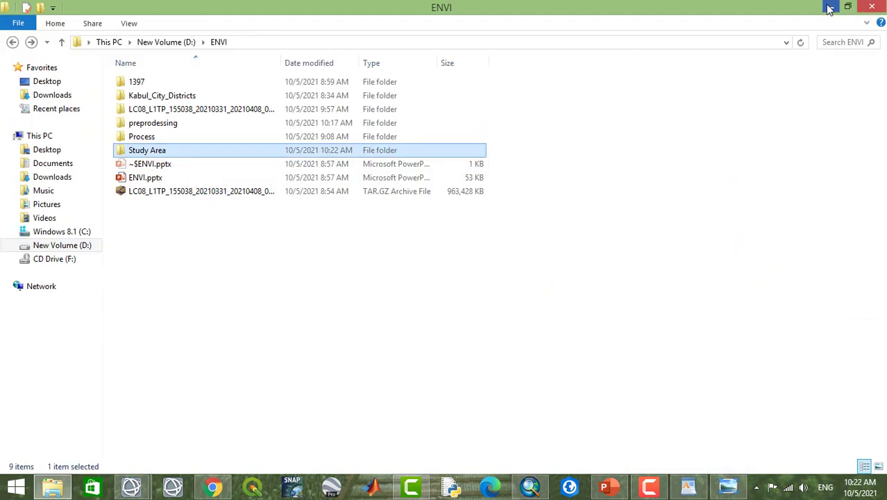
click(131, 485)
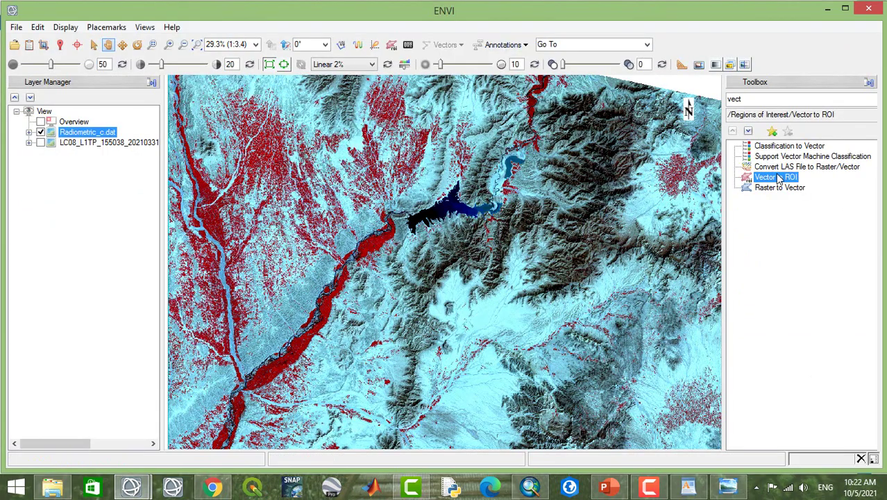
click(205, 447)
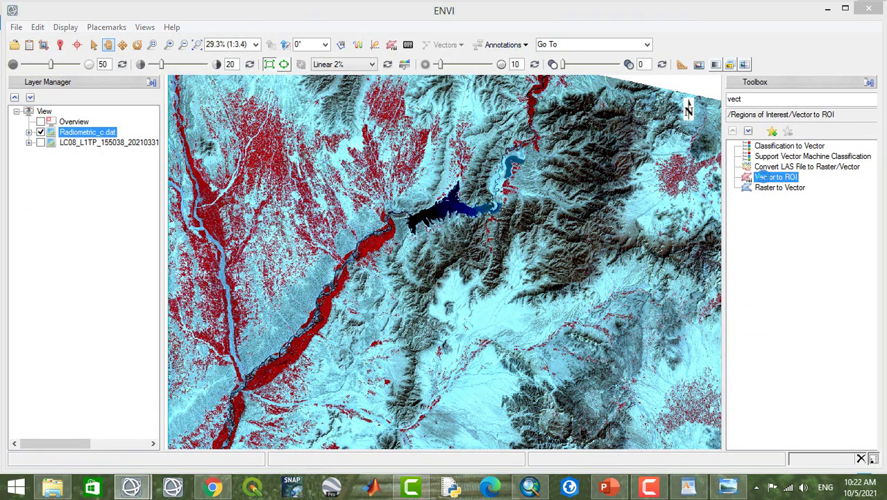
double_click(759, 177)
click(380, 328)
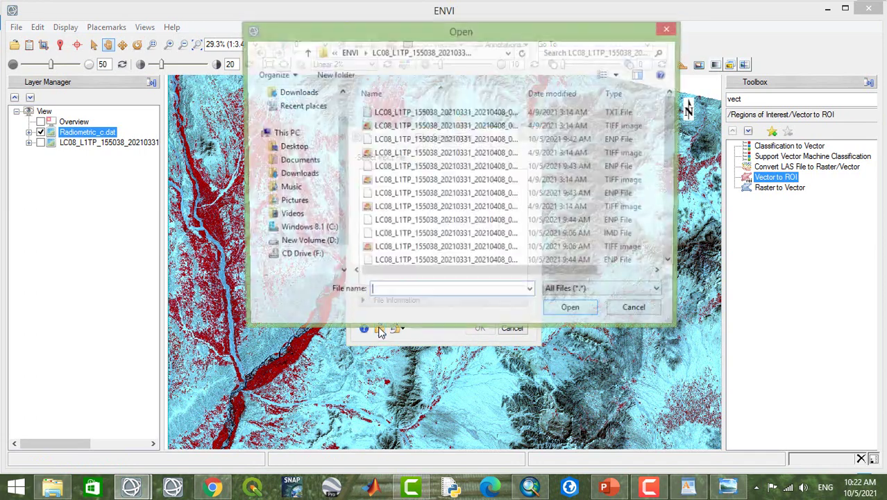
click(305, 52)
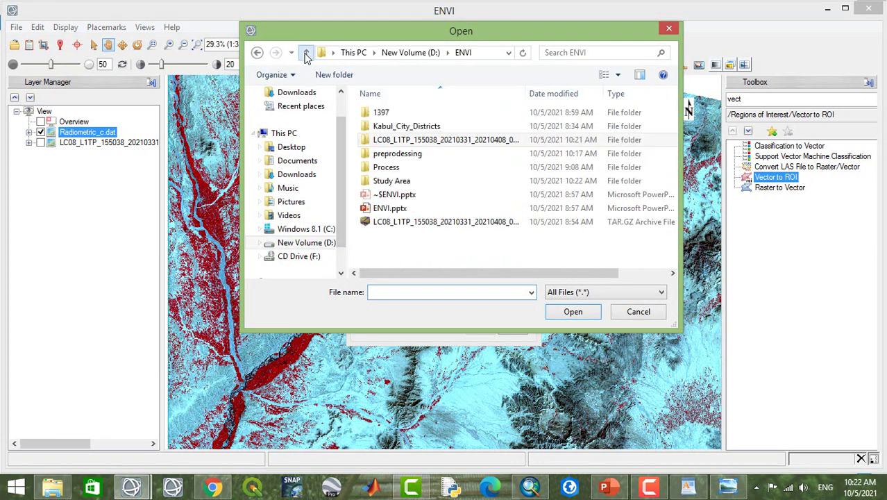
double_click(396, 181)
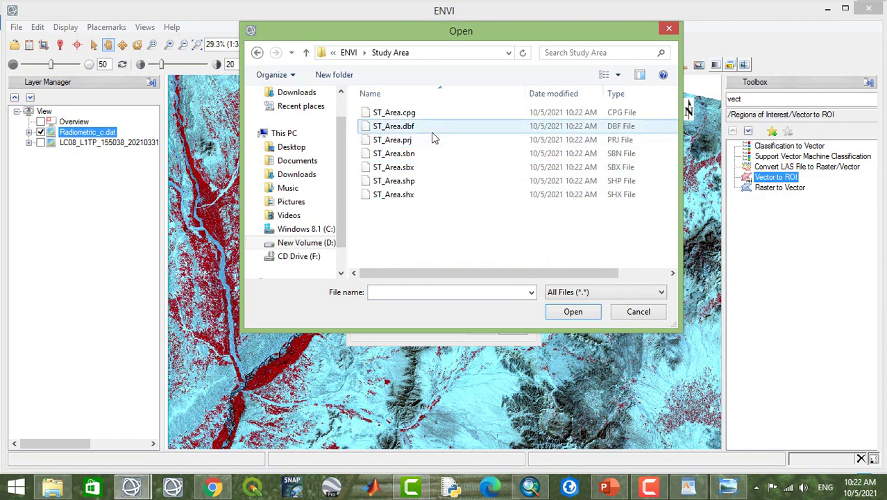
click(395, 183)
click(578, 311)
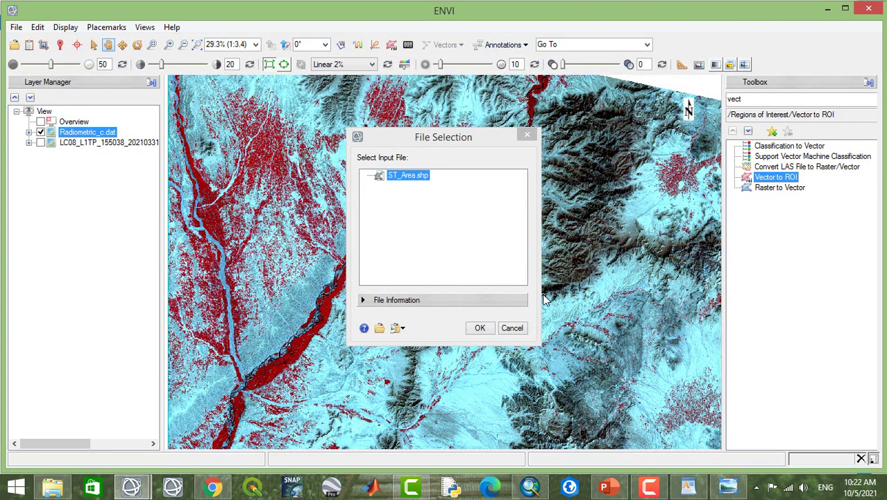
click(479, 328)
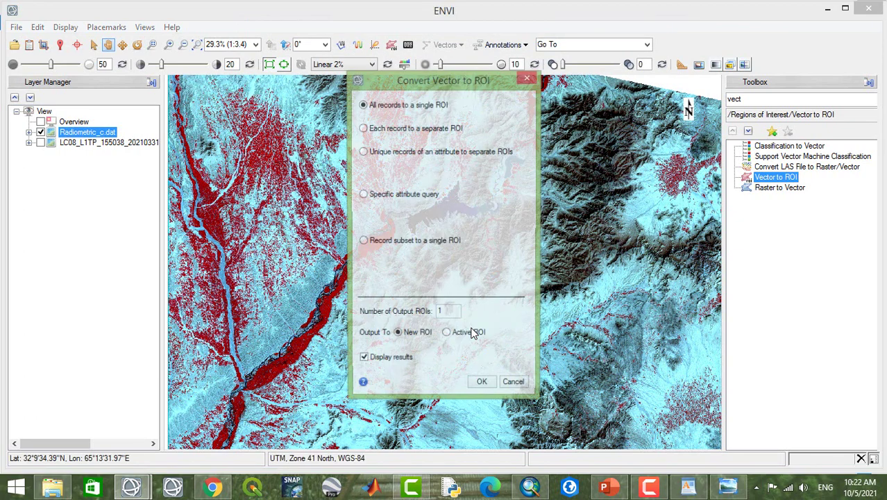
- Convert all records to a single new ROI, using the LC08_L1TP_155038_20210331_20210408_01_T1_MTL_MultiSpectral layer as the base
drag(431, 83, 468, 52)
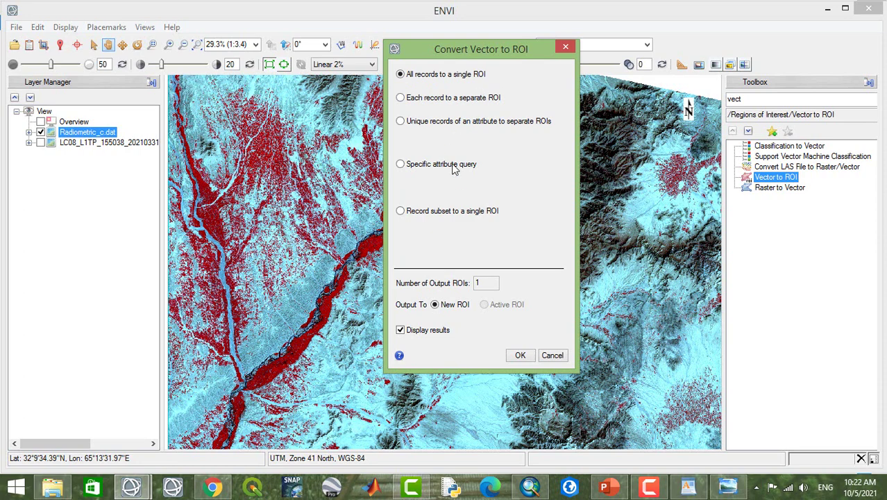
click(519, 355)
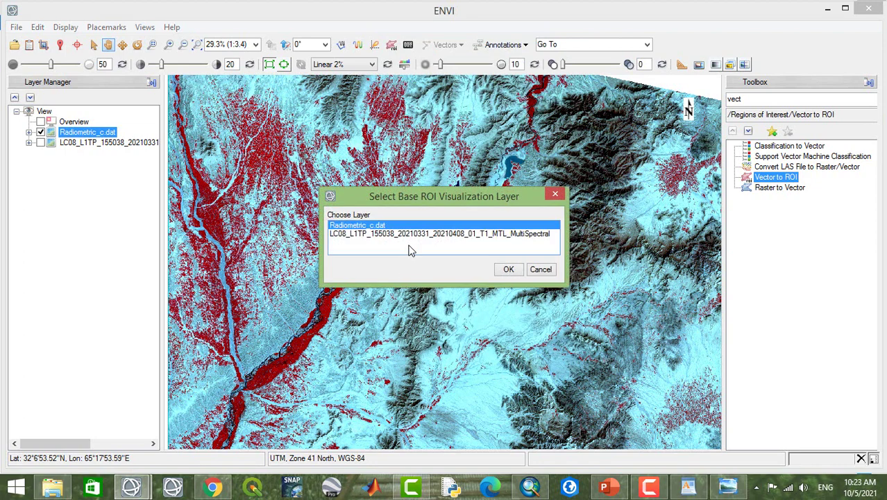
click(368, 235)
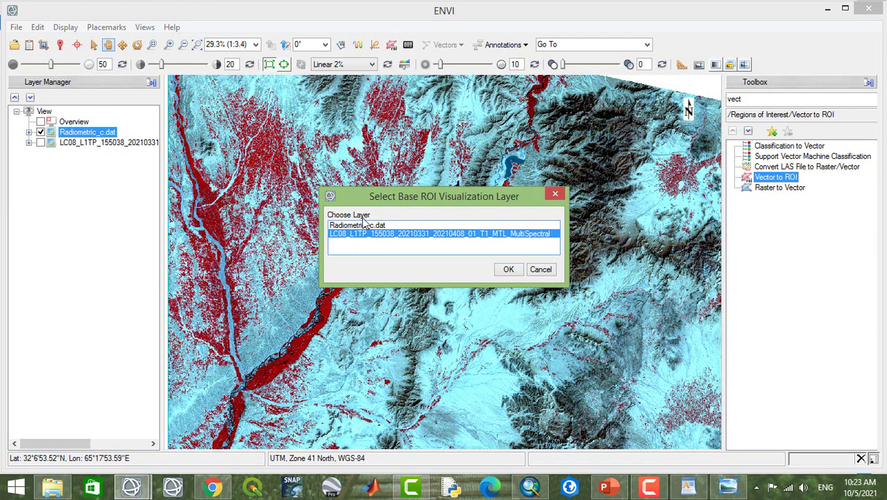
click(363, 226)
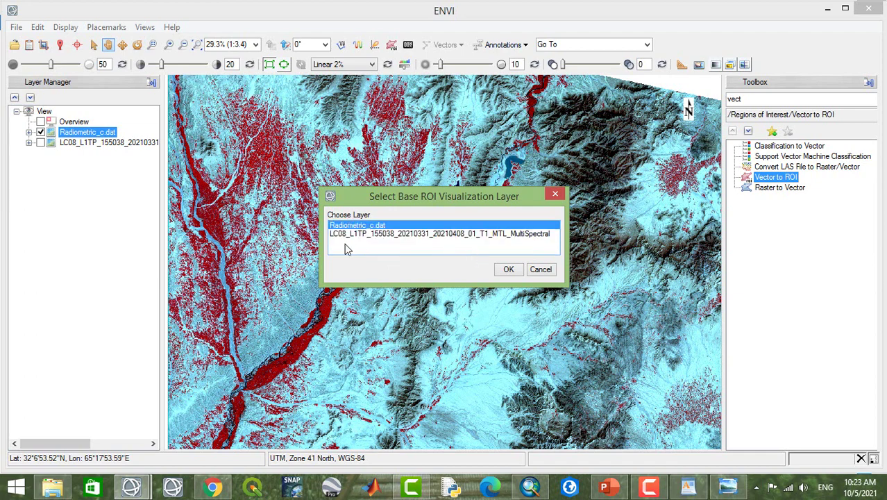
click(409, 235)
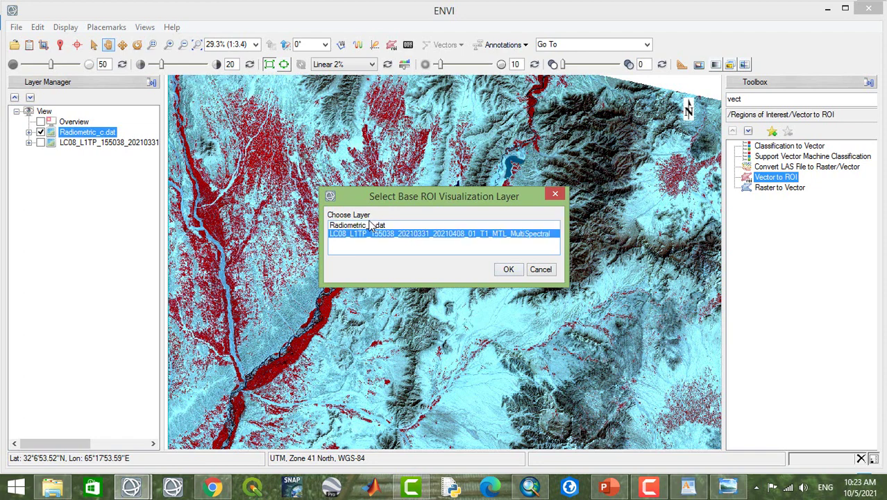
click(507, 269)
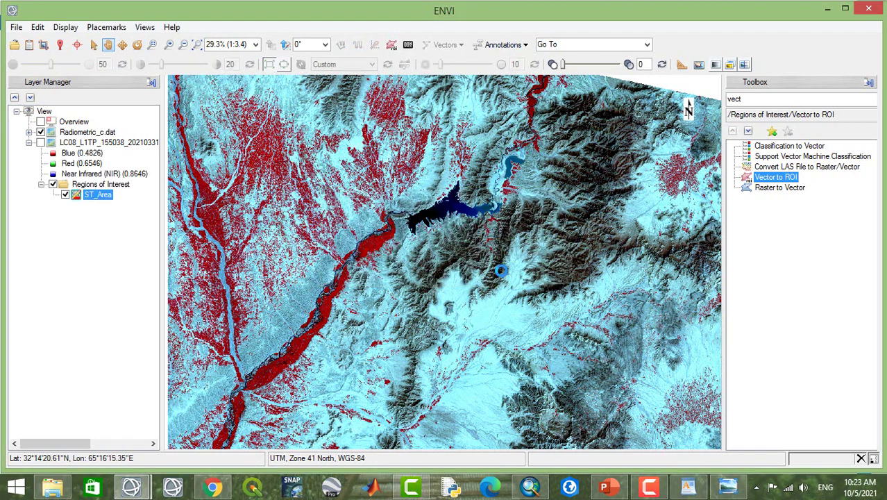
- Show the multispectral layer with the ST_Area ROI, hide Radiometric_c.dat, and inspect the ROI's extent over the scene
click(41, 142)
click(40, 132)
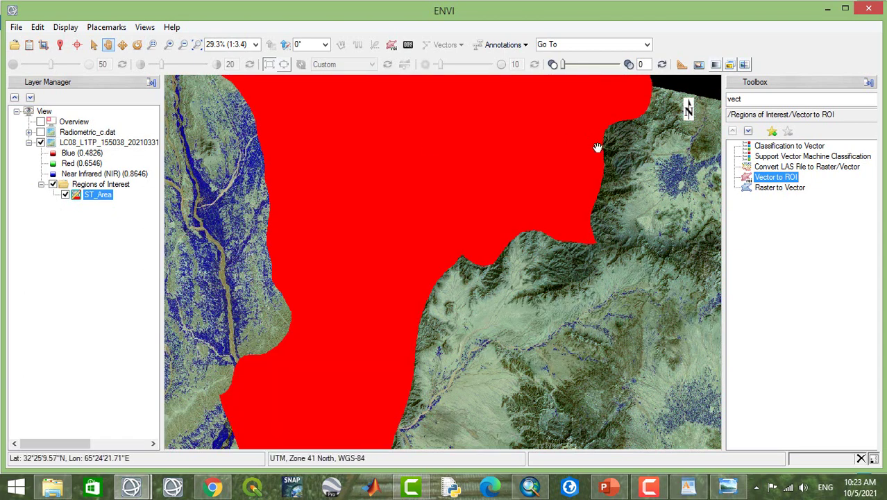
drag(449, 199, 461, 280)
scroll(460, 280, up, 6)
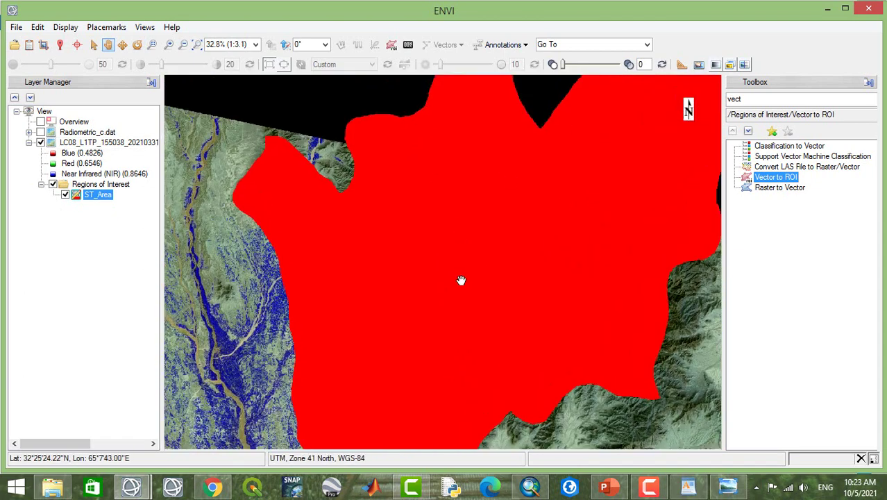
- Examine how far the ST_Area ROI extends across the multispectral scene, including the part beyond the scene's upper edge
scroll(459, 281, down, 6)
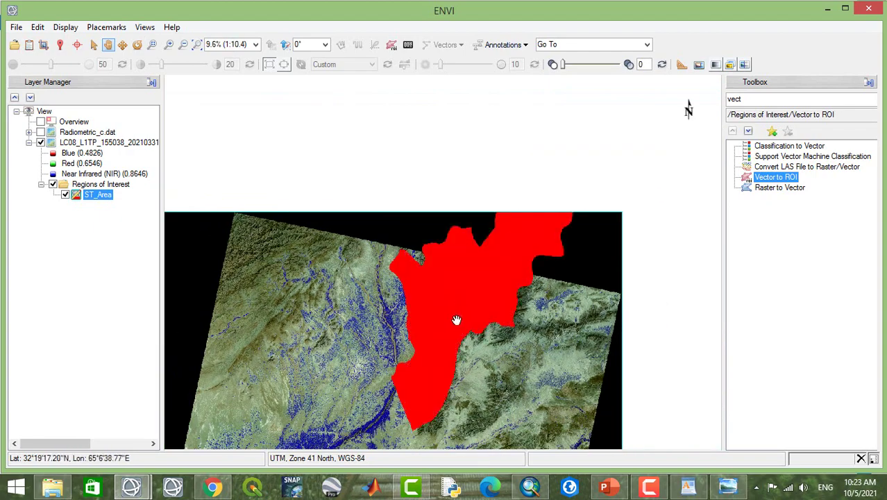
drag(456, 320, 431, 195)
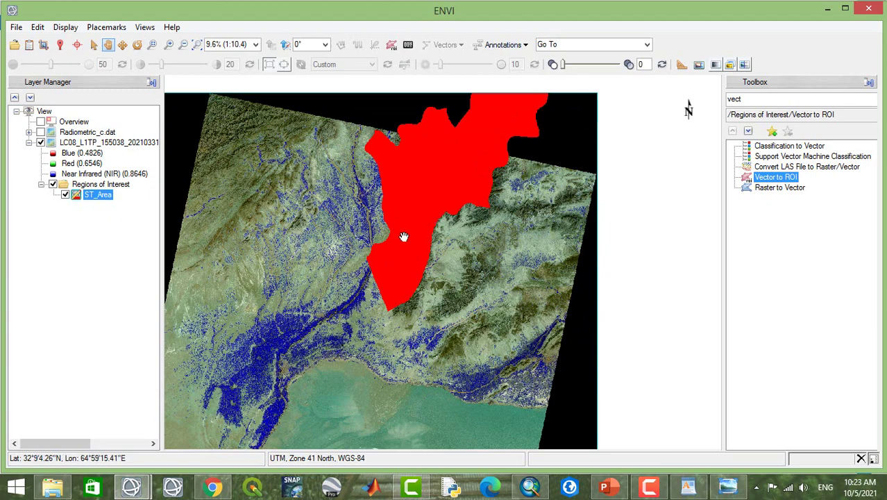
scroll(413, 233, up, 2)
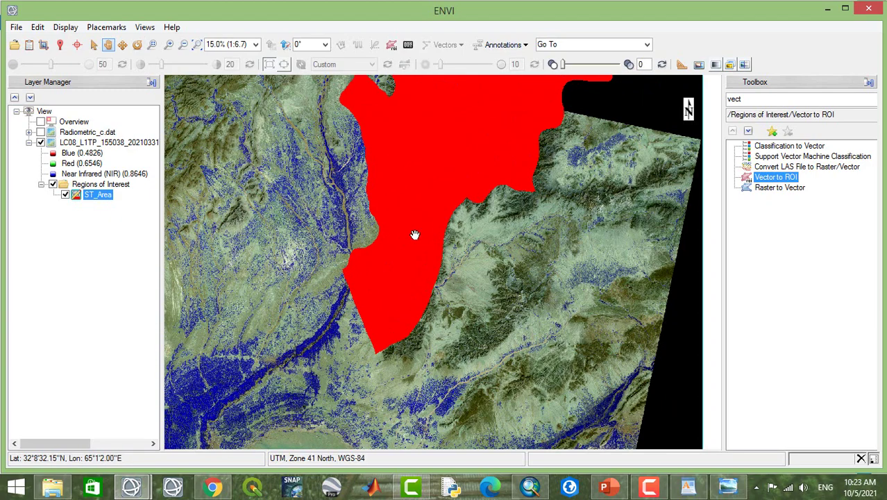
scroll(413, 234, down, 2)
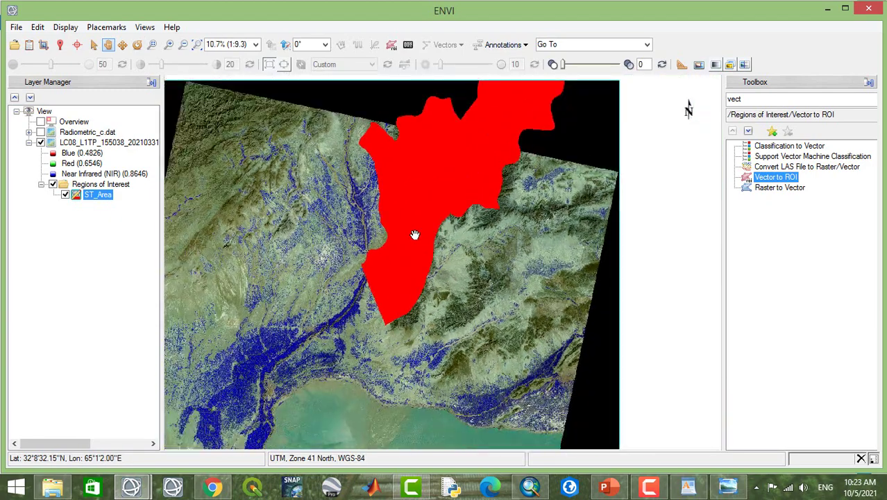
scroll(414, 234, down, 1)
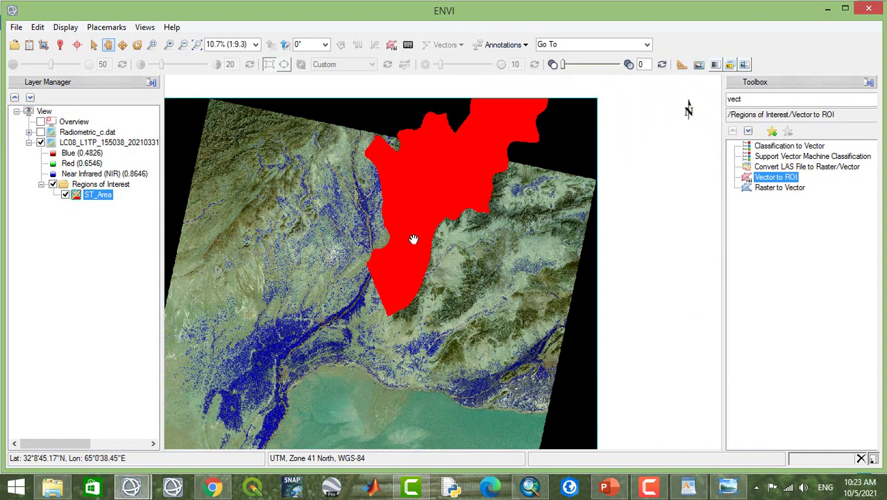
scroll(413, 239, up, 2)
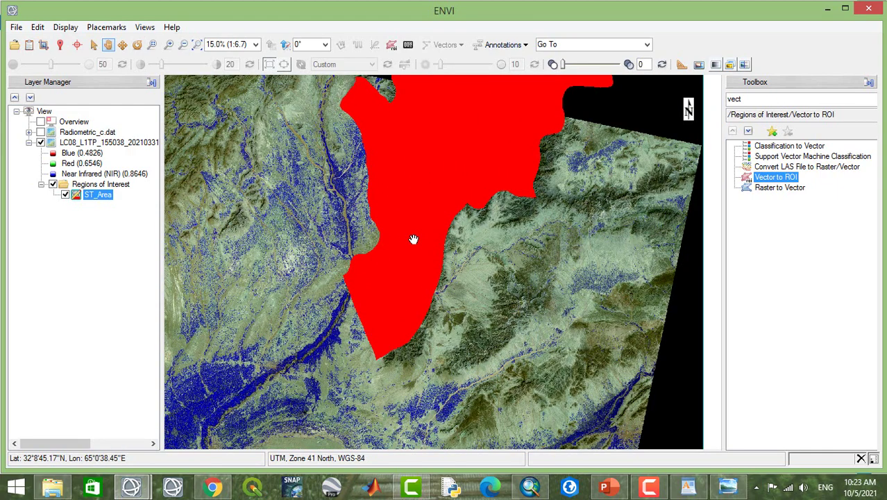
drag(436, 167, 436, 273)
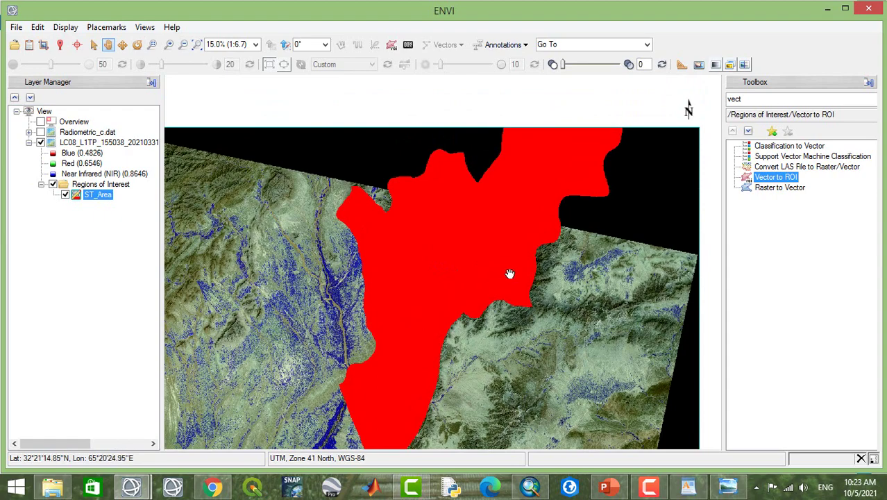
drag(499, 263, 512, 192)
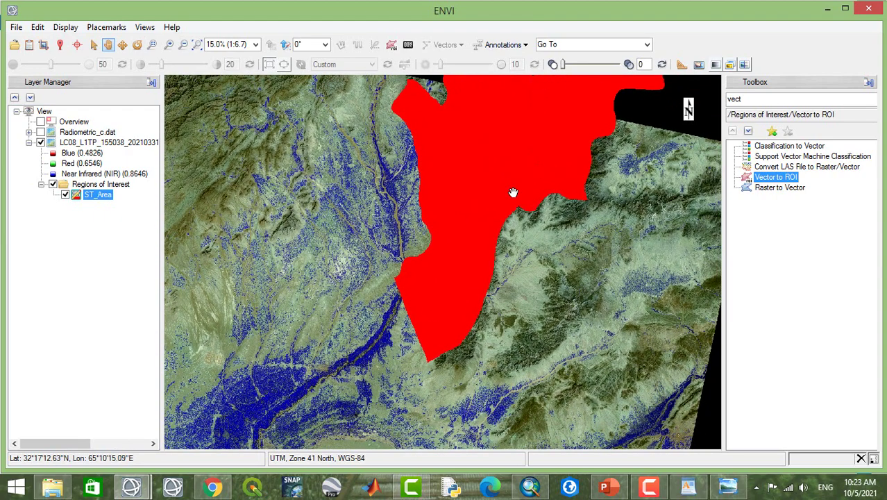
- Search the toolbox for Spat
double_click(762, 98)
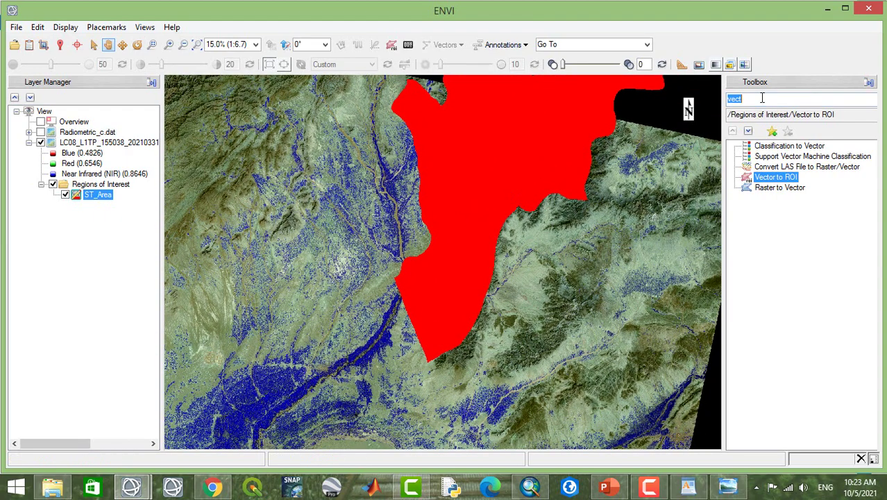
key(BackSpace)
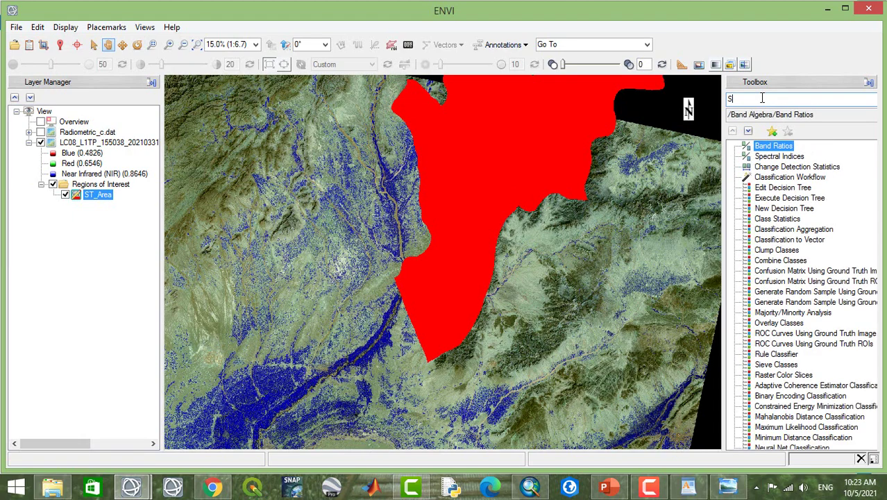
text(Spat)
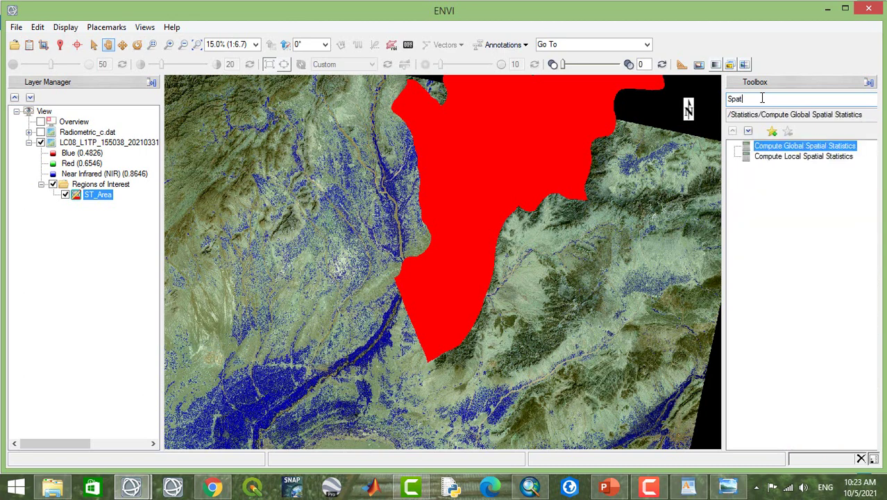
- Replace the toolbox search with sub and start the Subset Data from ROIs tool
key(BackSpace)
key(BackSpace)
key(BackSpace)
key(BackSpace)
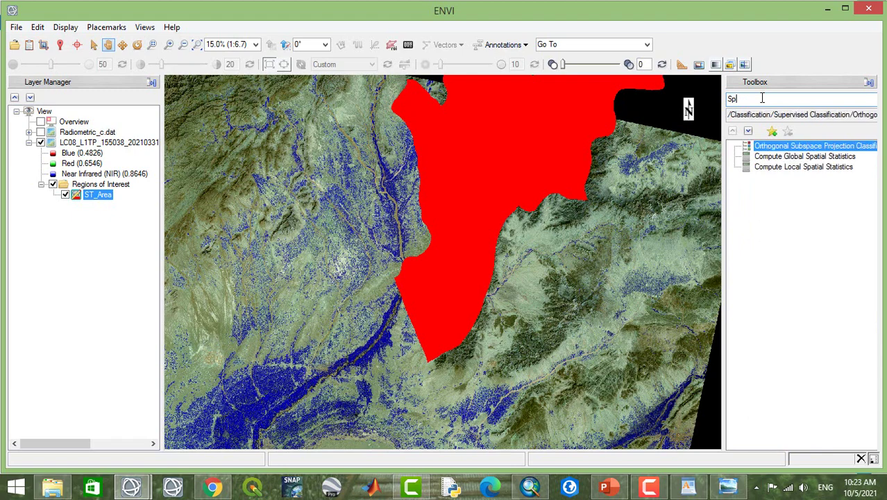
text(sub)
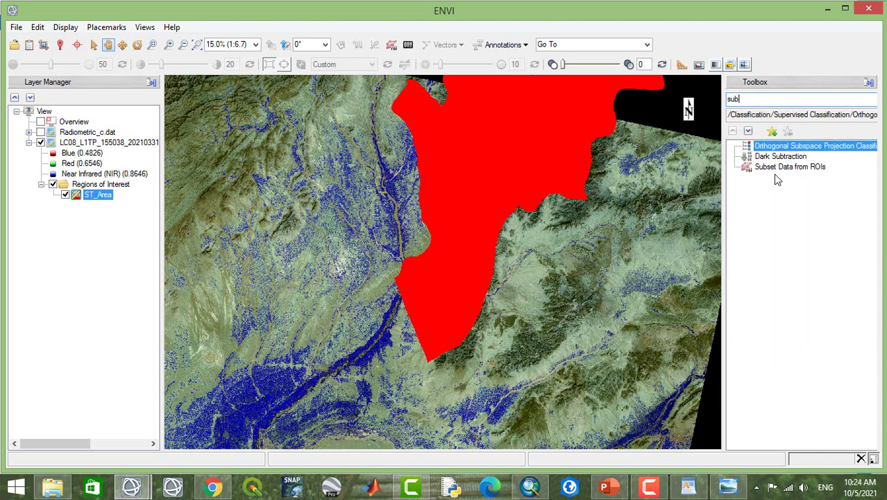
click(775, 169)
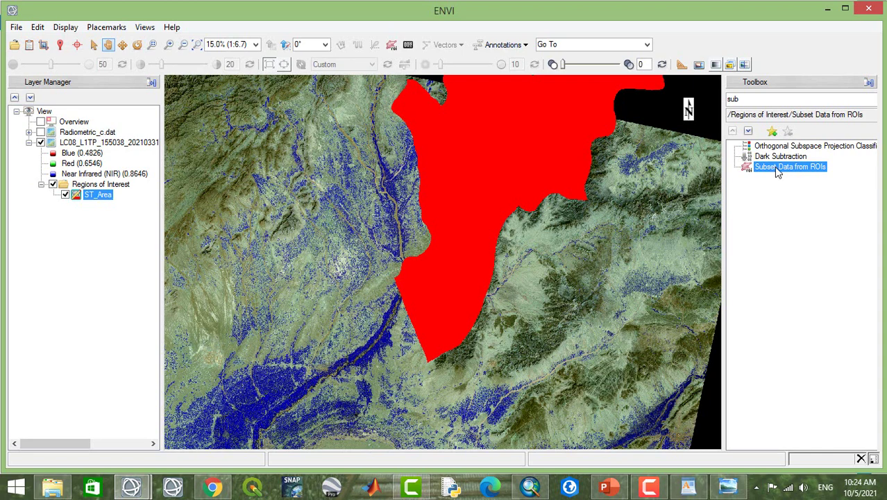
double_click(777, 170)
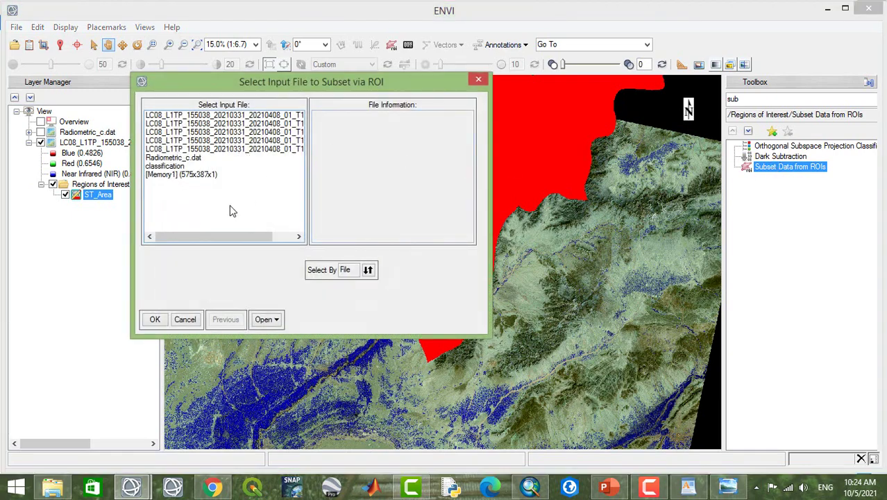
- Use the seven-band LC08_L1TP_155038_20210331_20210408_01_T1 file with all bands as the input file to subset
drag(201, 236, 158, 236)
click(209, 116)
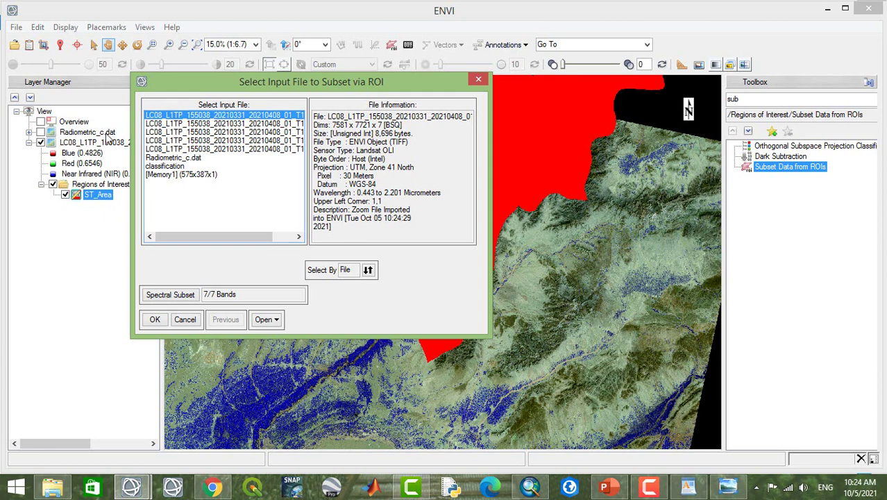
click(156, 321)
click(156, 321)
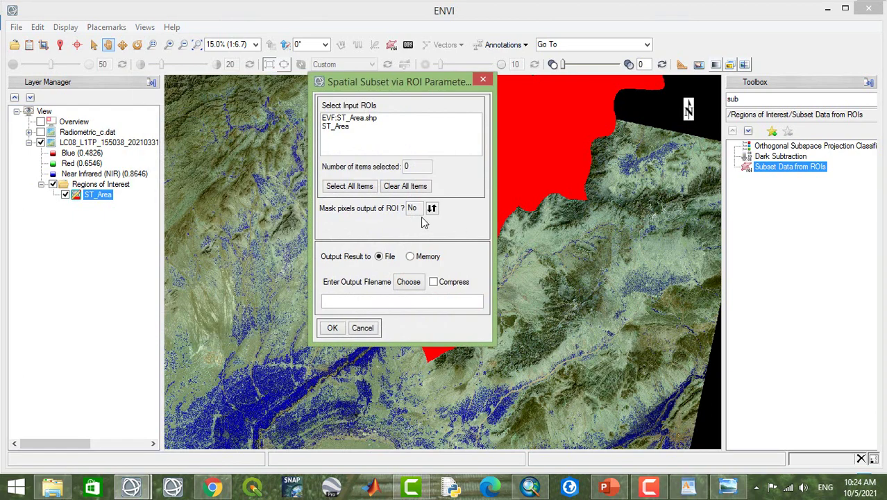
- Select ST_Area, rather than EVF:ST_Area.shp, as the input ROI for the spatial subset
click(333, 132)
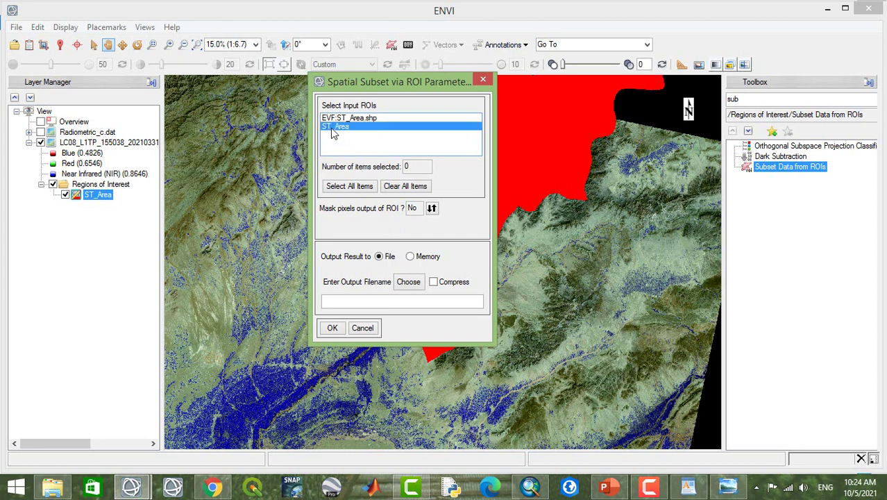
click(344, 118)
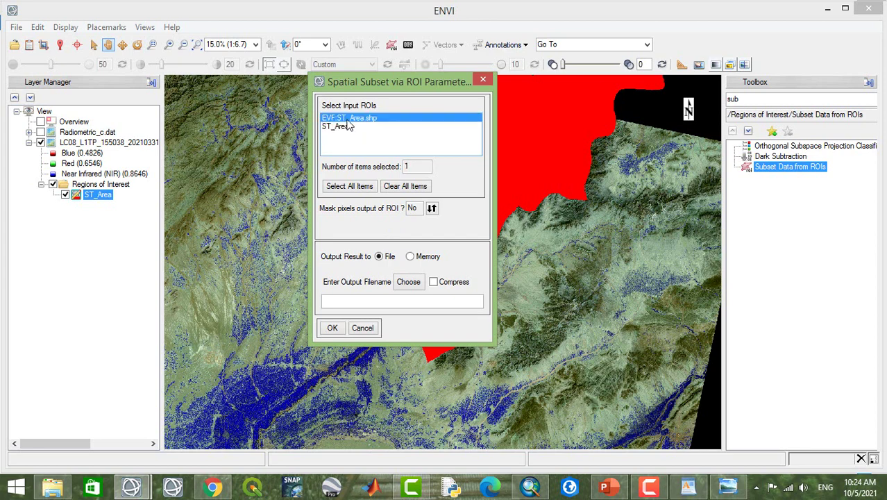
click(339, 129)
click(345, 119)
click(334, 126)
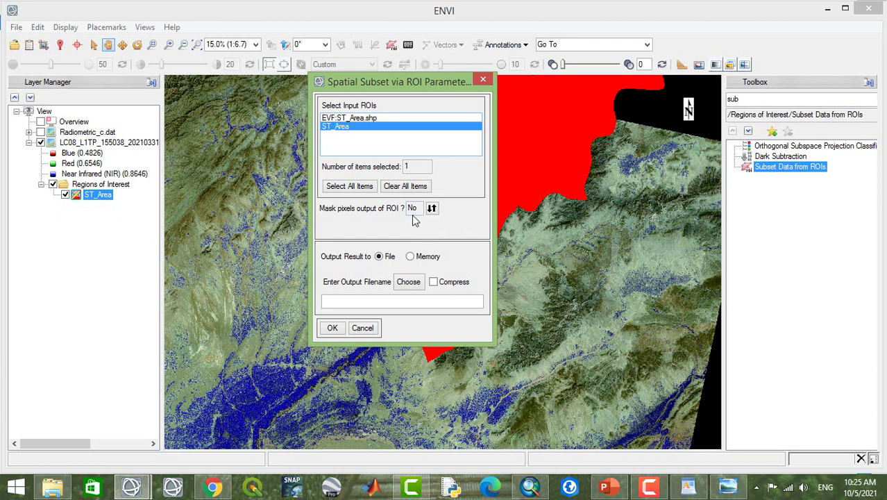
- Run the unmasked spatial subset with the output file named subset in D:\ENVI\preprodessing
click(408, 283)
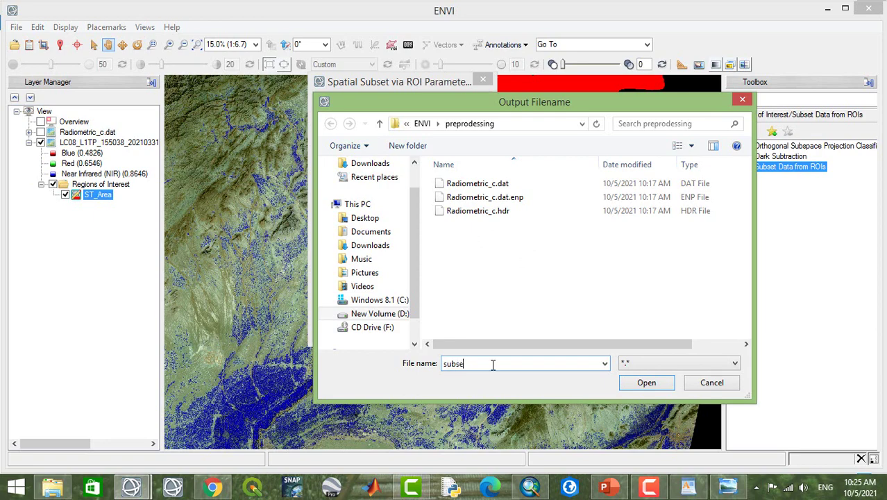
click(646, 382)
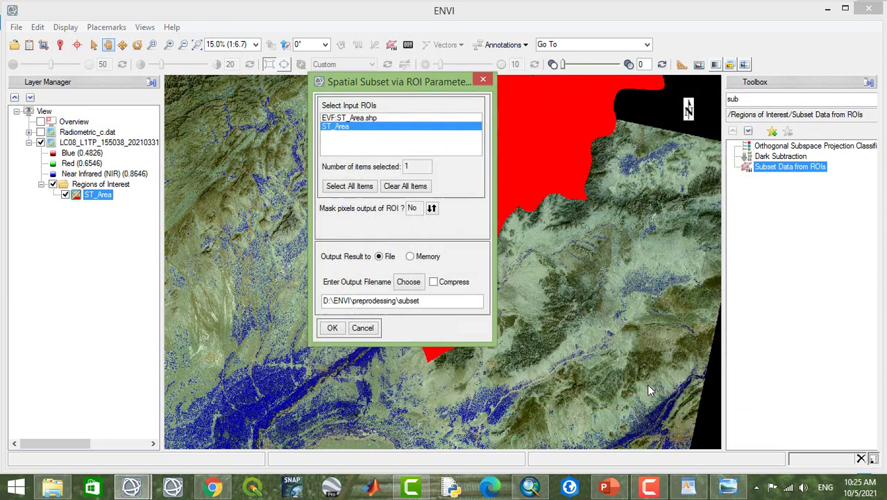
click(331, 328)
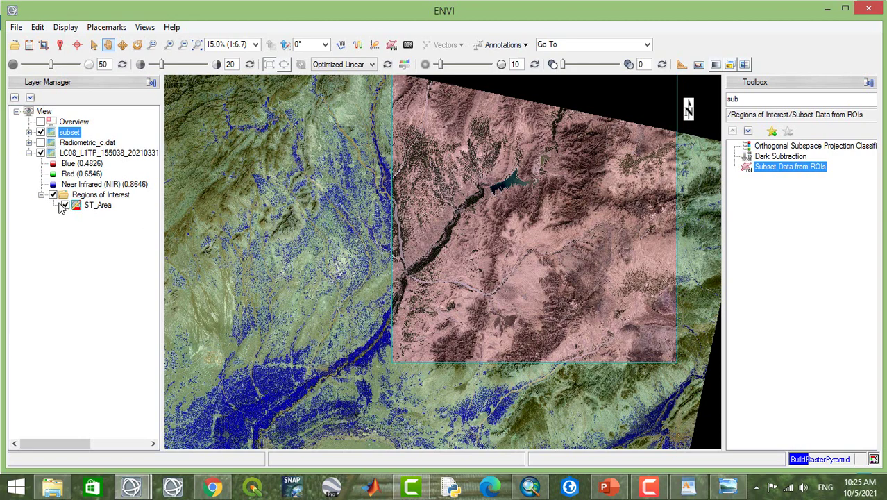
- Hide the LC08 multispectral layer and its regions of interest, and overlay the ST_Area ROI on the subset layer
click(40, 153)
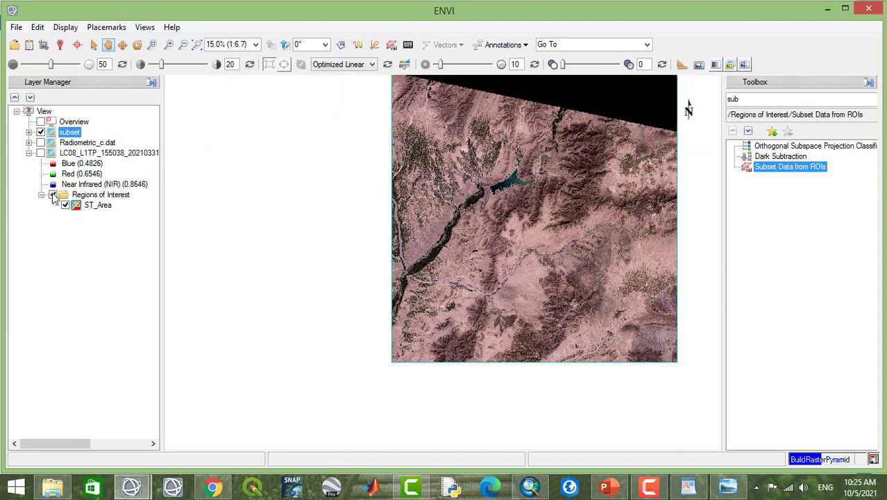
drag(571, 227, 530, 258)
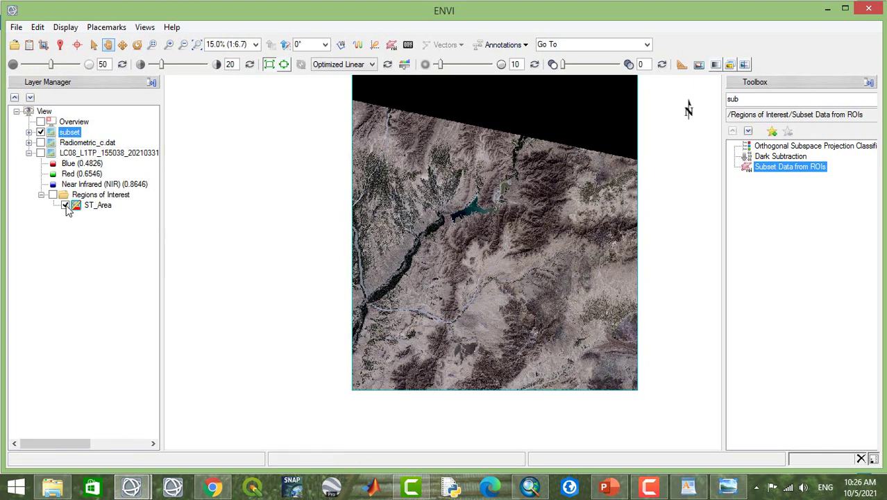
drag(91, 210, 64, 136)
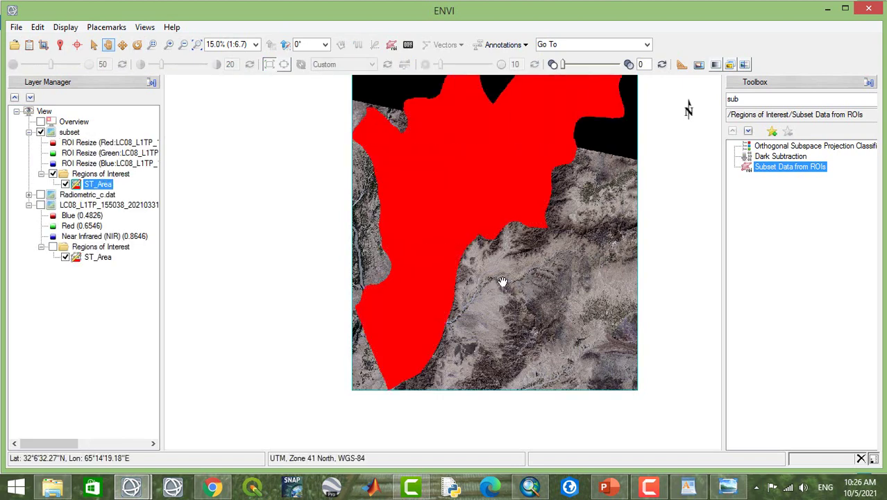
- Inspect how the subset image's bounds fit the ST_Area ROI, and hide the ROI on the subset layer
drag(496, 280, 436, 341)
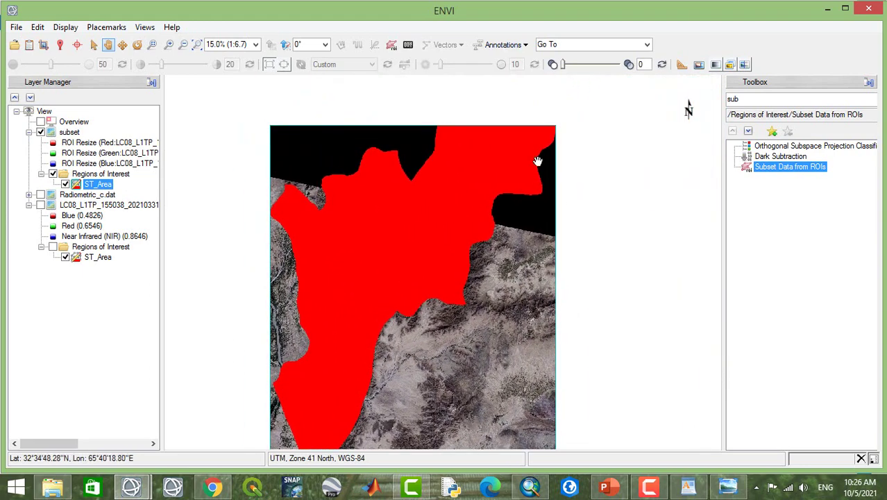
drag(501, 290, 574, 138)
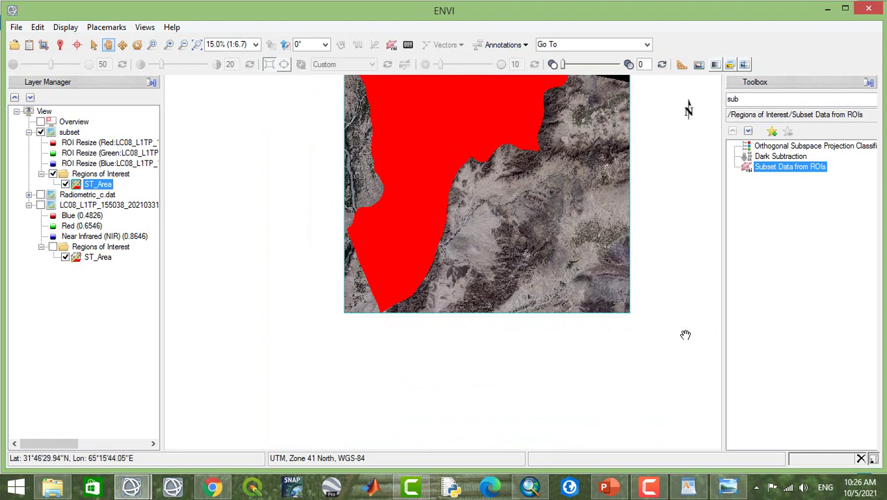
drag(461, 147, 462, 376)
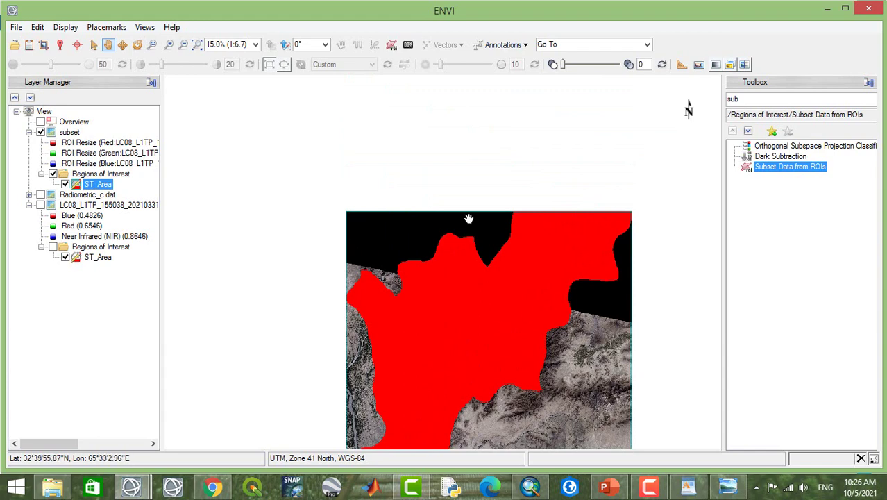
drag(467, 219, 503, 89)
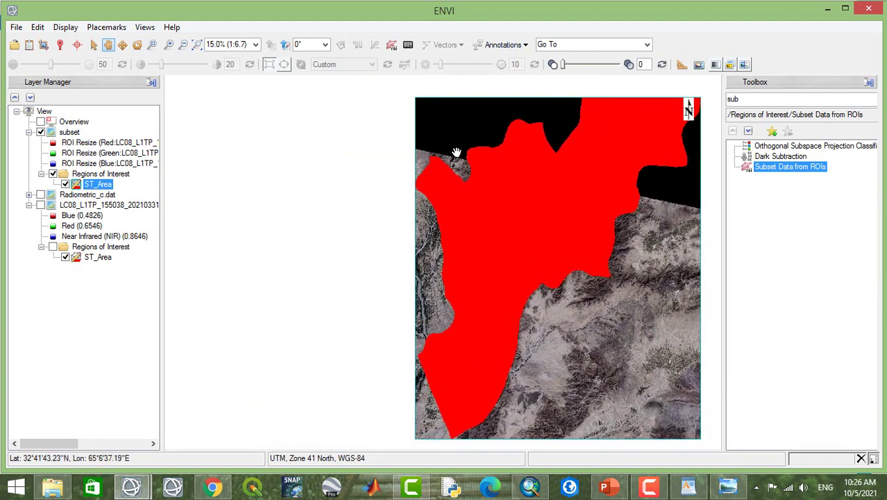
drag(569, 245, 449, 246)
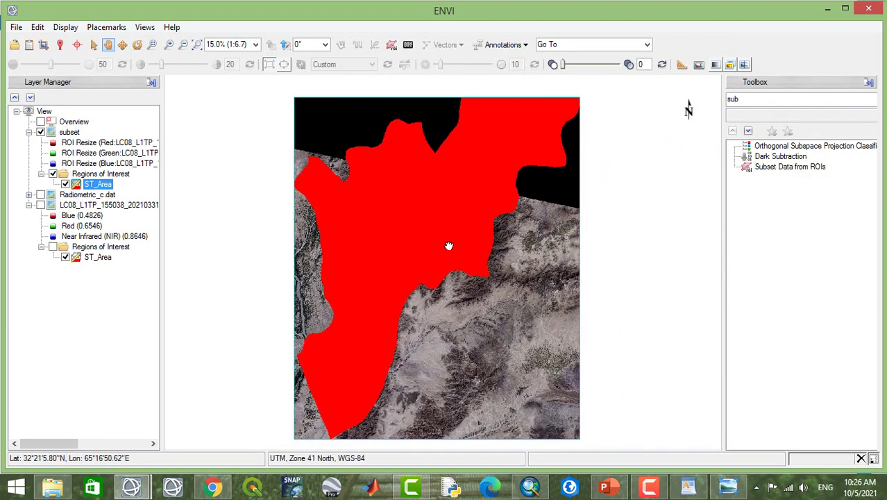
click(65, 184)
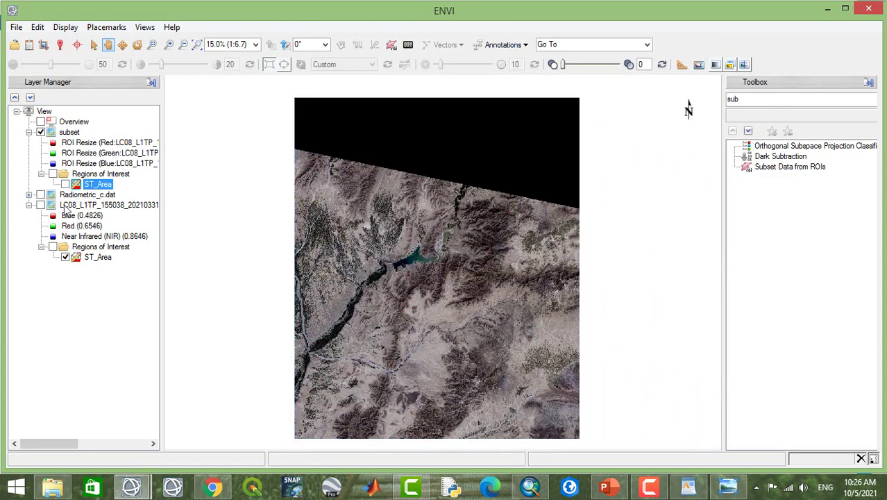
- Set up Subset Data from ROIs for the seven-band LC08 scene, using the ST_Area ROI and masking pixels outside it
double_click(771, 168)
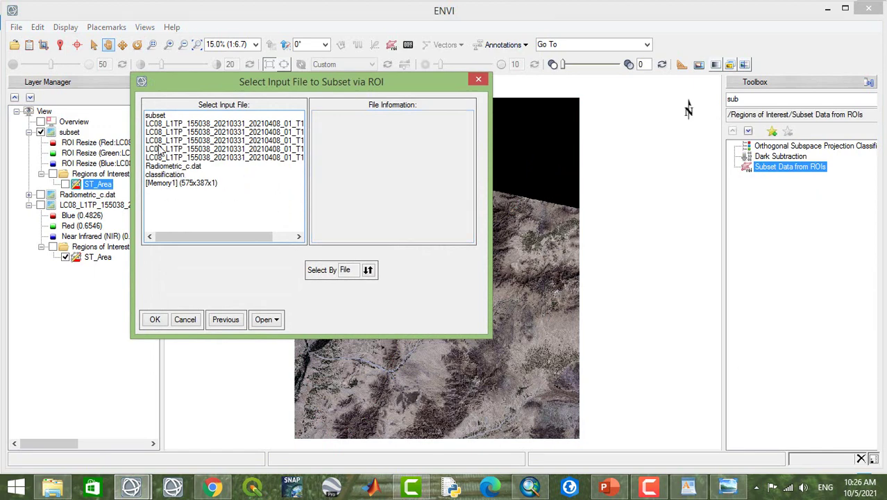
click(176, 124)
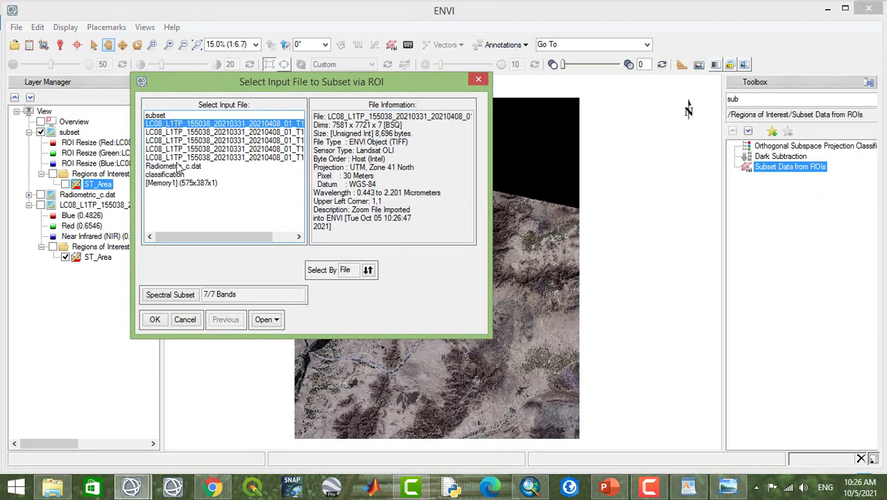
click(157, 321)
click(335, 127)
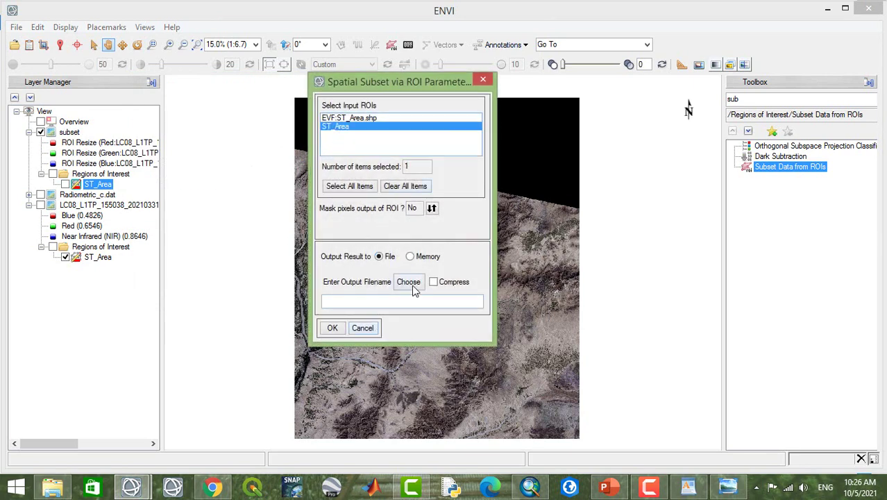
click(431, 208)
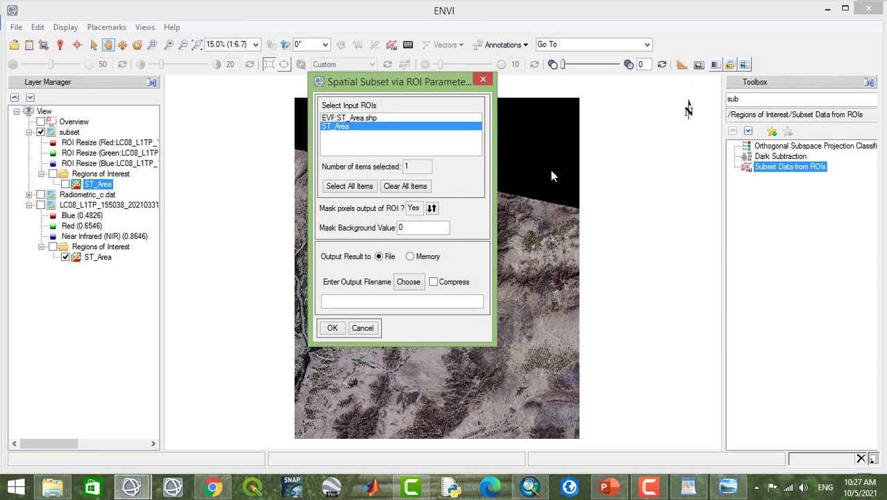
- Run the masked spatial subset with the output file named Subset1 in D:\ENVI\preprodessing
click(410, 283)
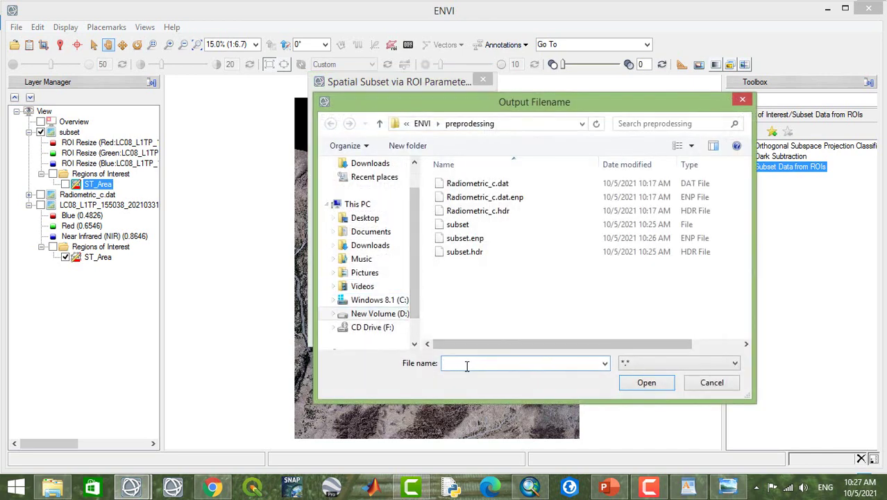
text(S)
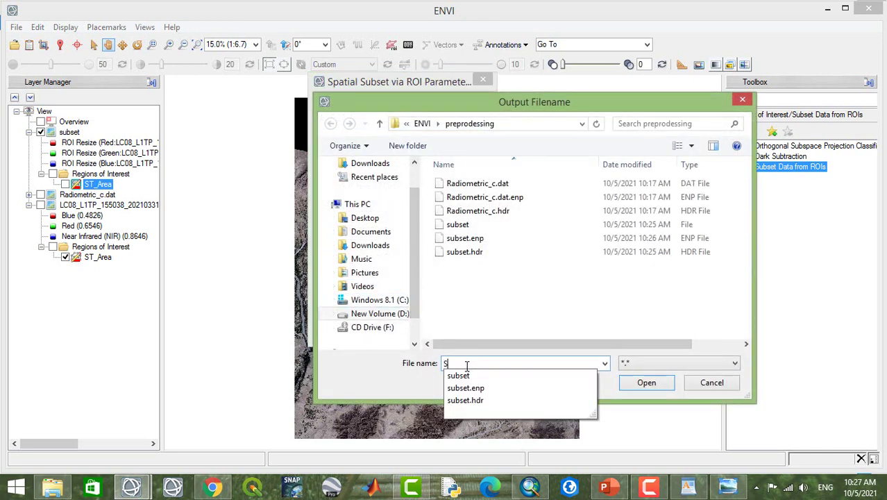
text(ubset1)
click(655, 388)
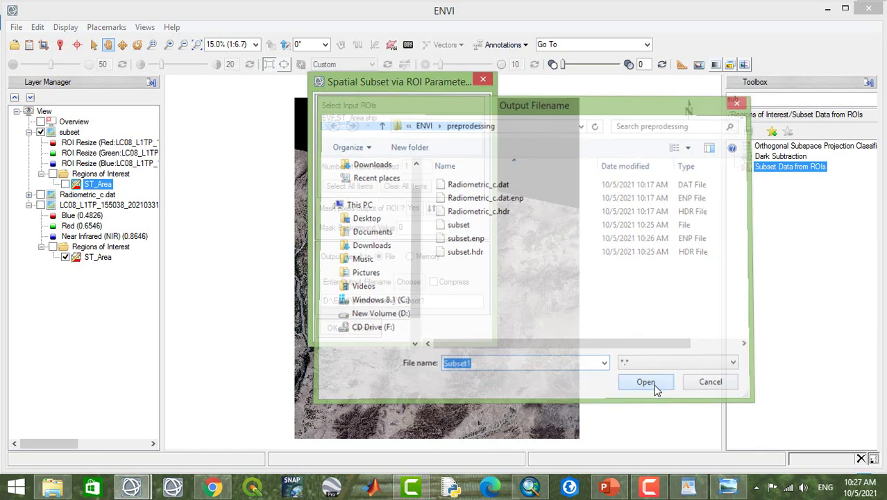
click(333, 328)
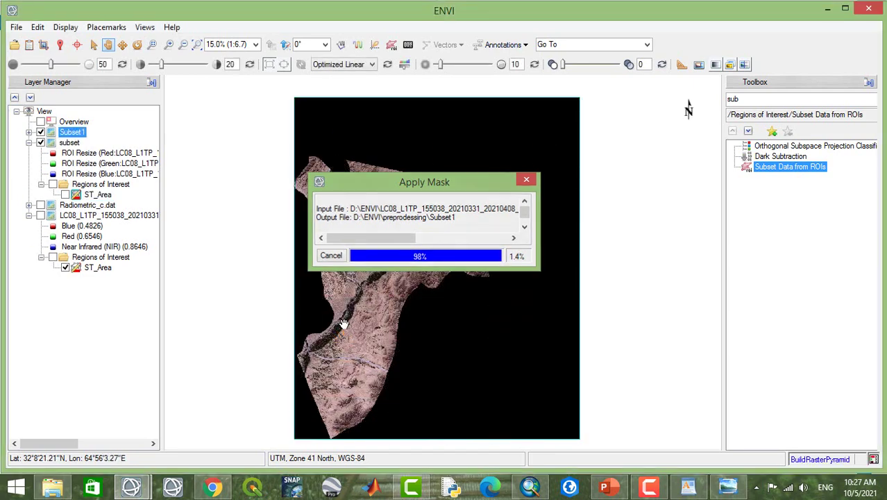
- Overlay the ST_Area ROI on the Subset1 layer, and briefly hide Subset1 to compare it with the unmasked subset
drag(365, 239, 339, 238)
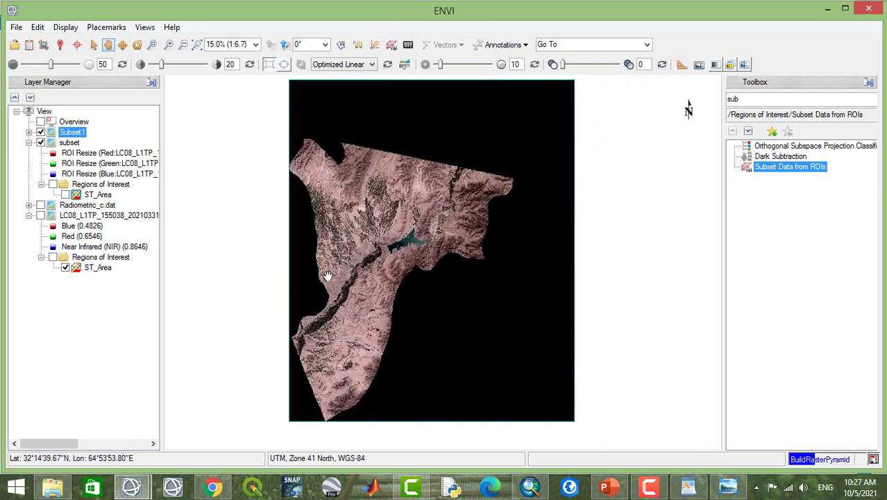
click(87, 270)
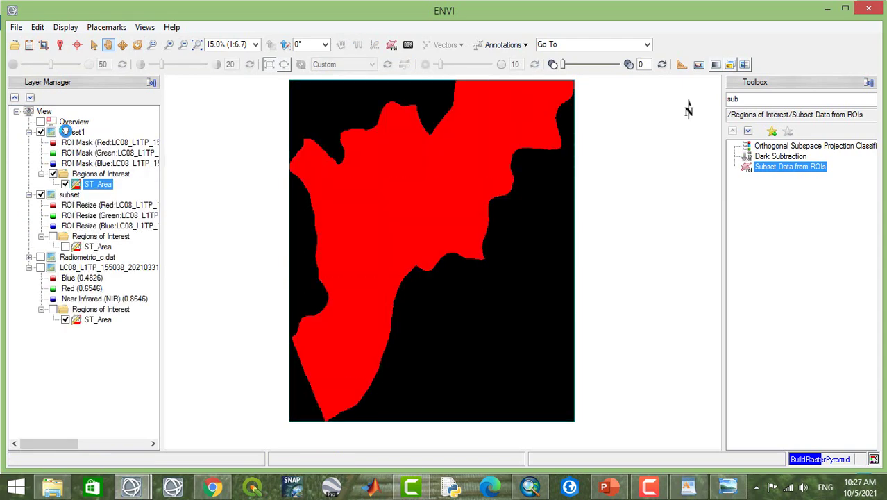
click(40, 132)
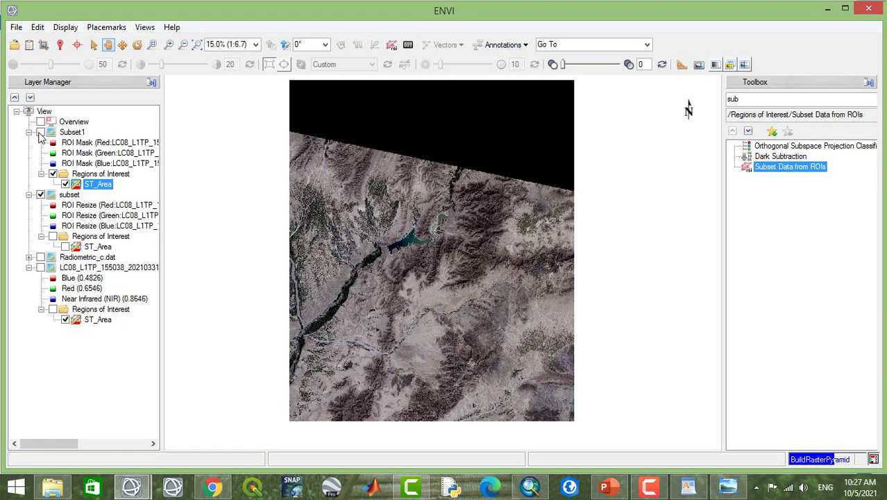
click(41, 133)
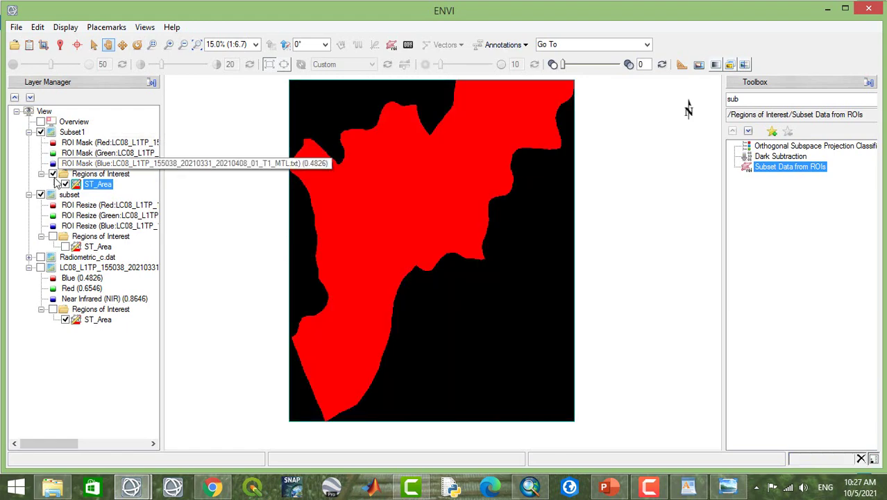